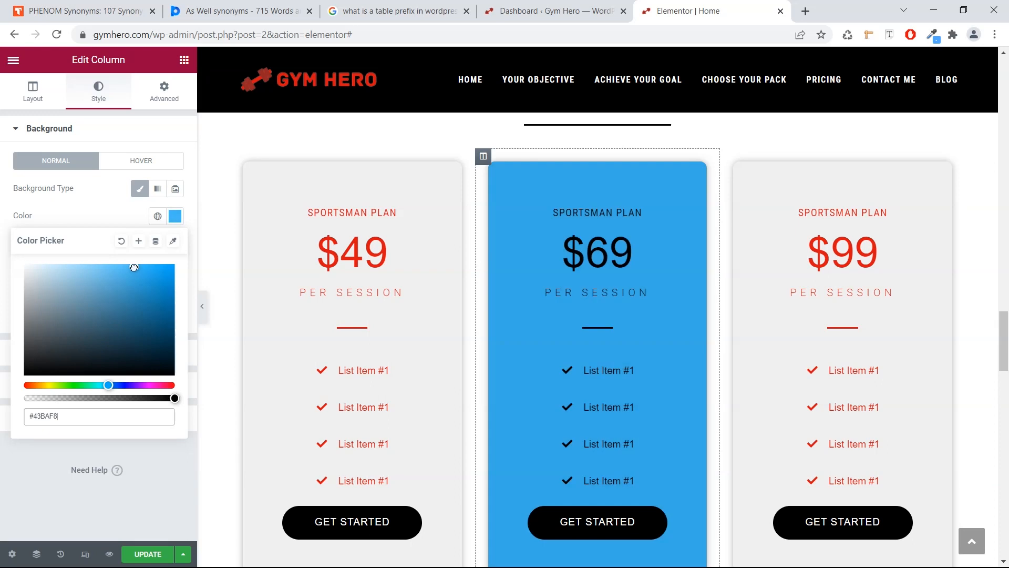
Recolour the middle pricing column, then scroll down the live homepage past the hero.
drag(109, 385, 147, 361)
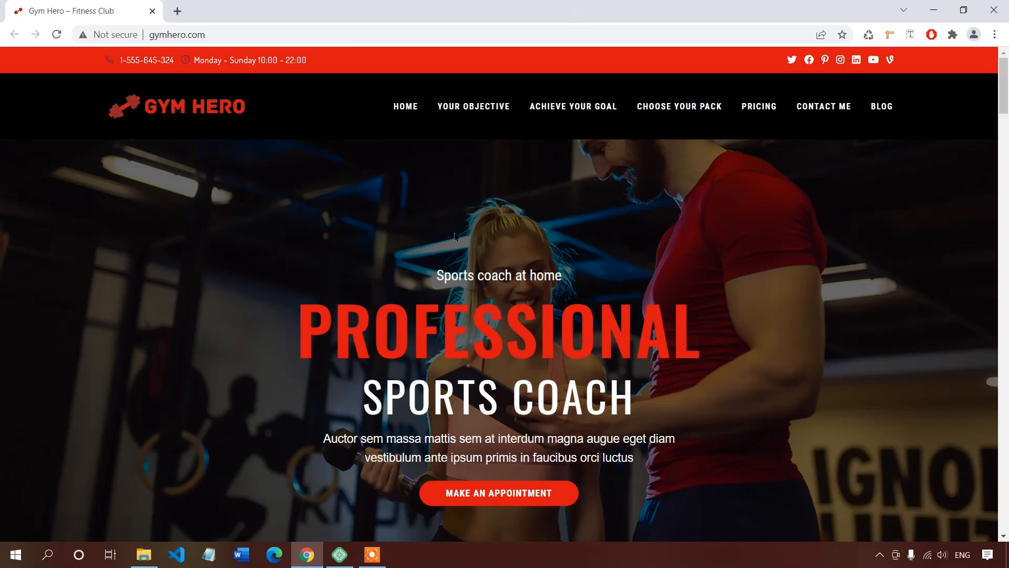
scroll(437, 225, down, 5)
scroll(436, 224, down, 1)
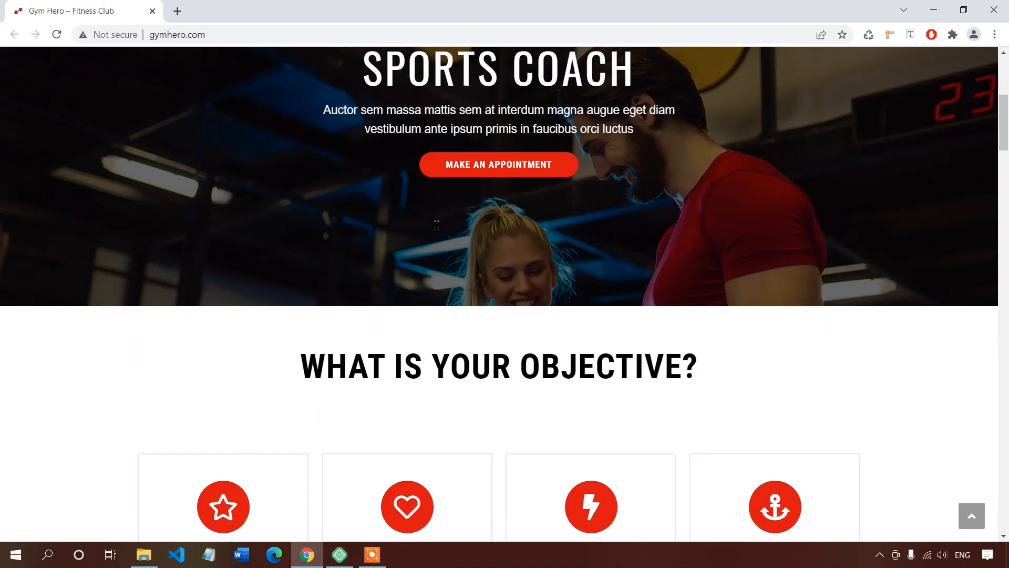
scroll(425, 218, down, 2)
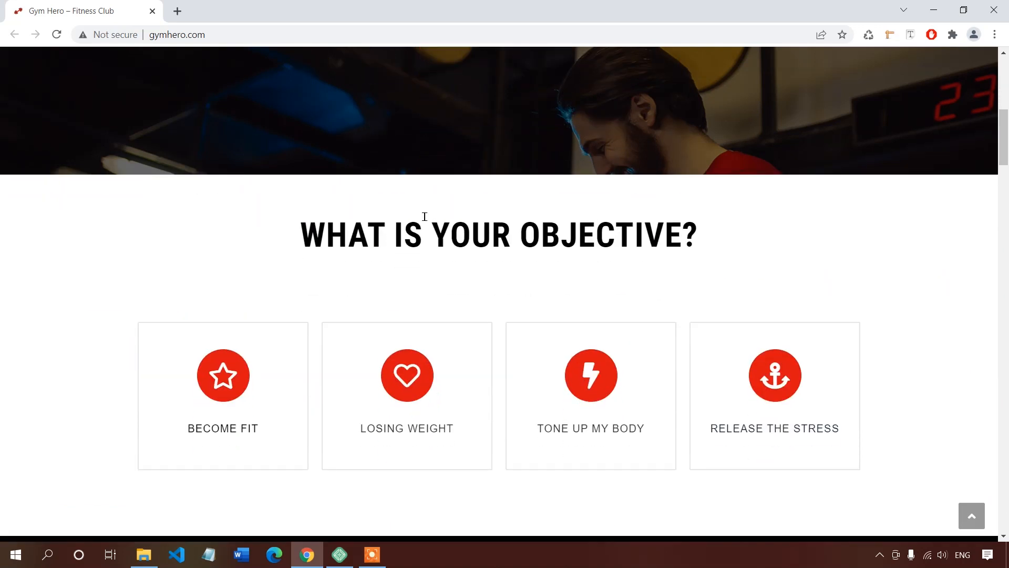
scroll(425, 216, down, 3)
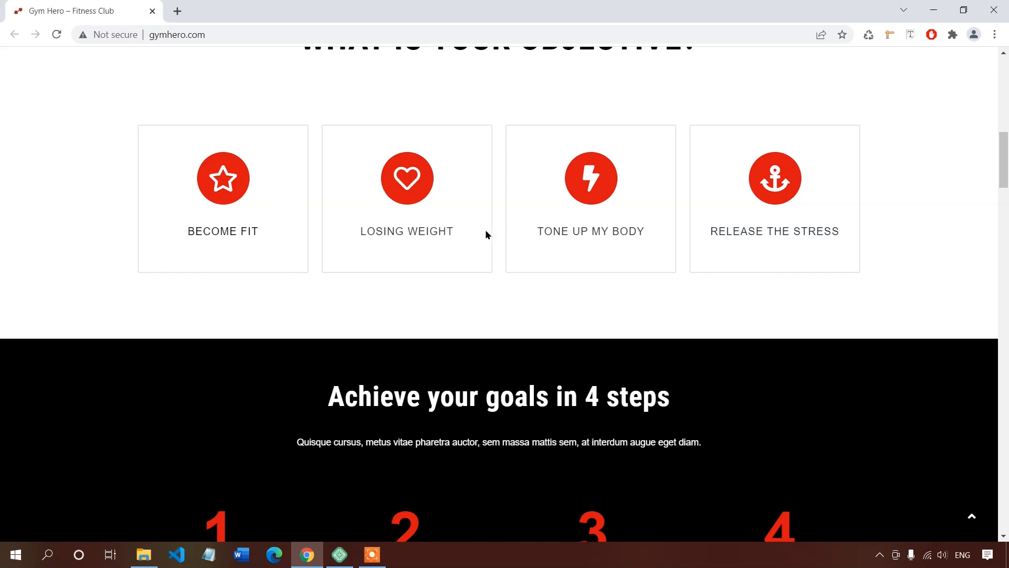
scroll(415, 234, down, 1)
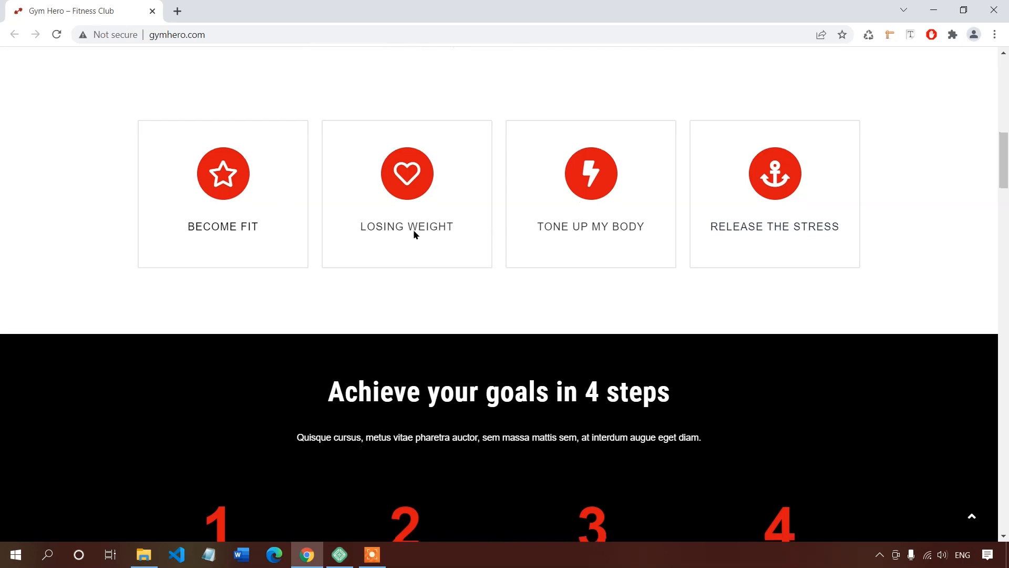
scroll(413, 231, down, 3)
scroll(393, 229, down, 2)
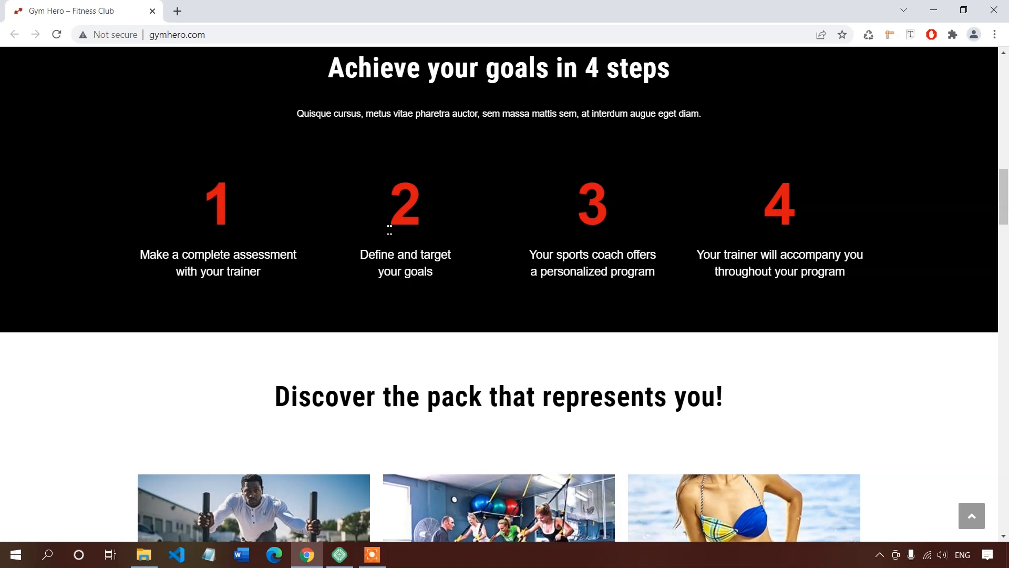
Continue down to the Keep in Touch section, then jump back to the top.
scroll(389, 231, down, 2)
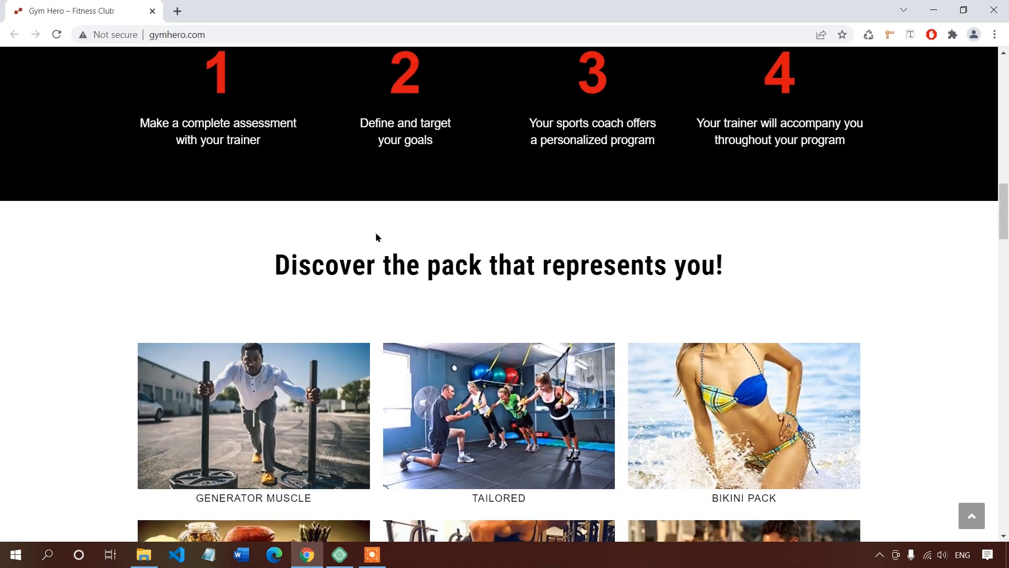
scroll(288, 235, down, 3)
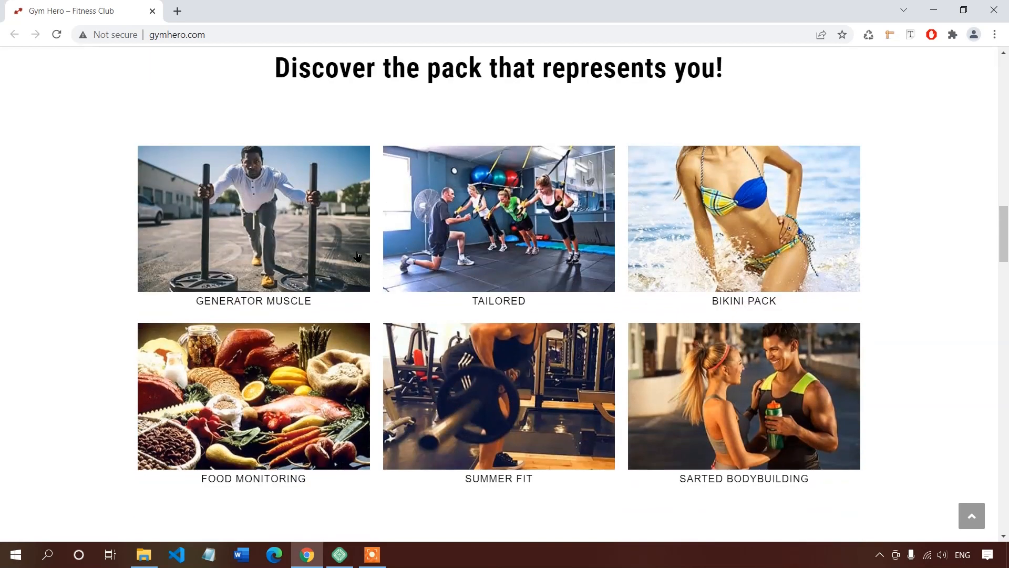
scroll(325, 247, down, 2)
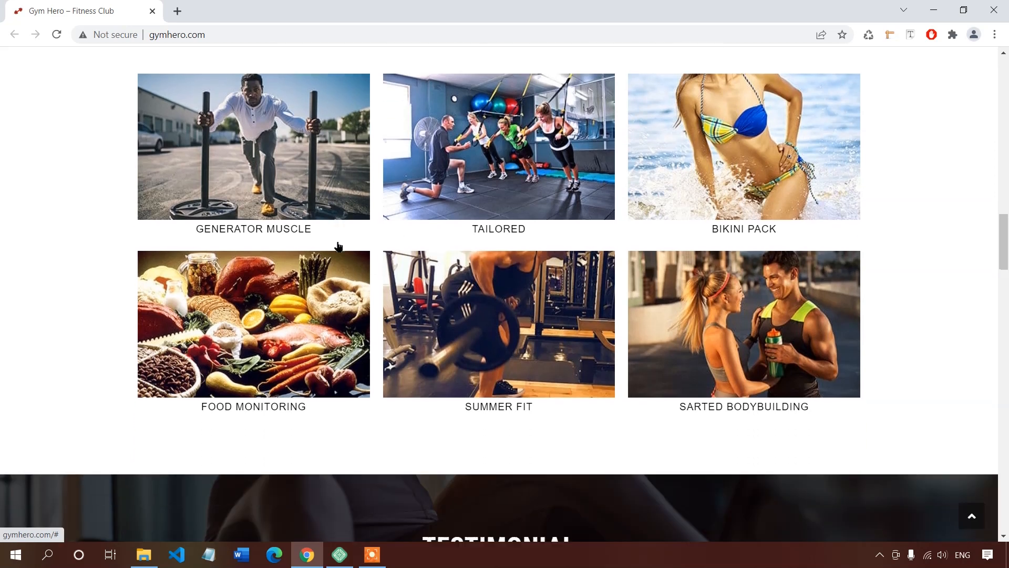
scroll(325, 250, down, 11)
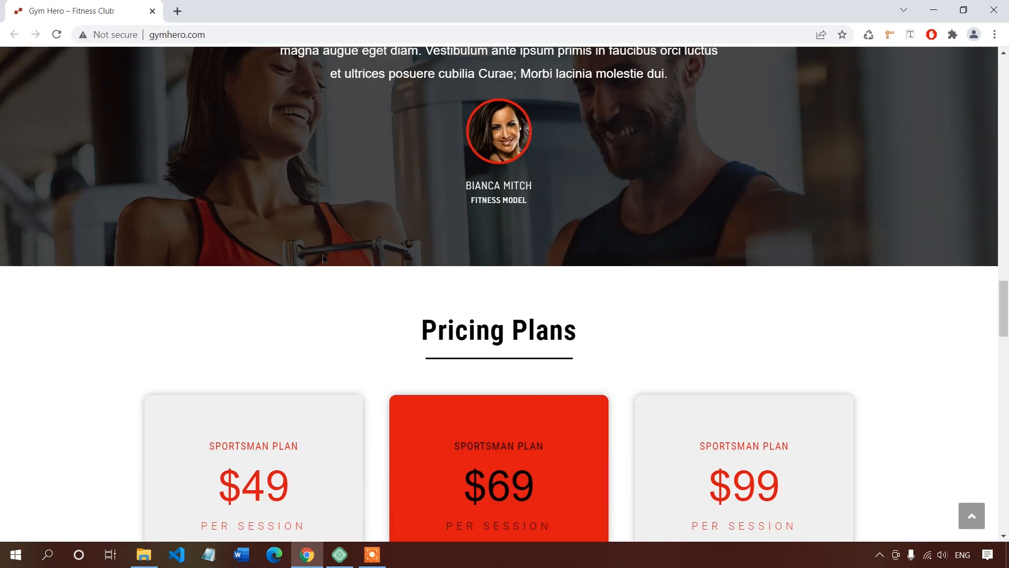
scroll(320, 260, down, 15)
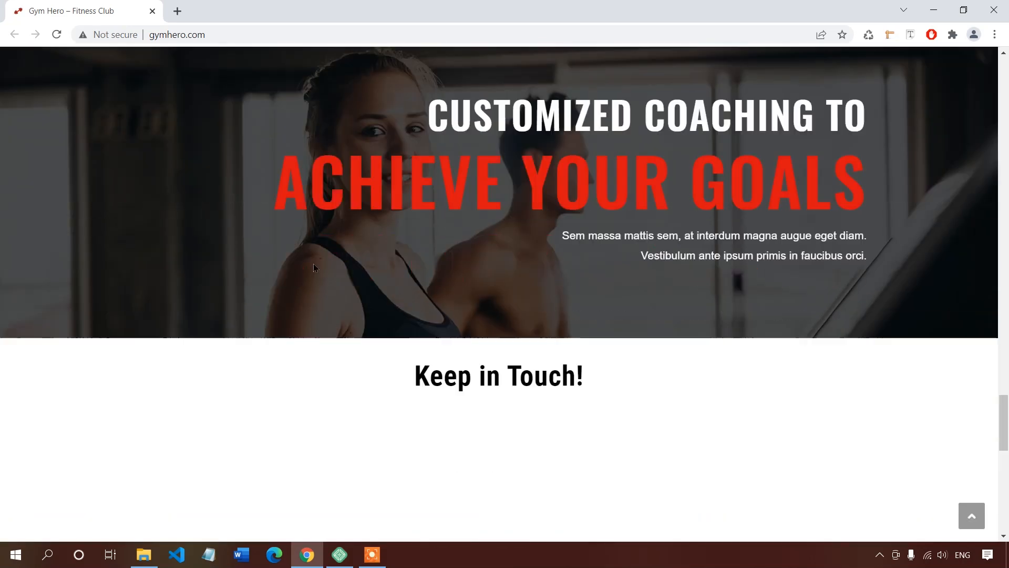
scroll(312, 269, down, 8)
key(Home)
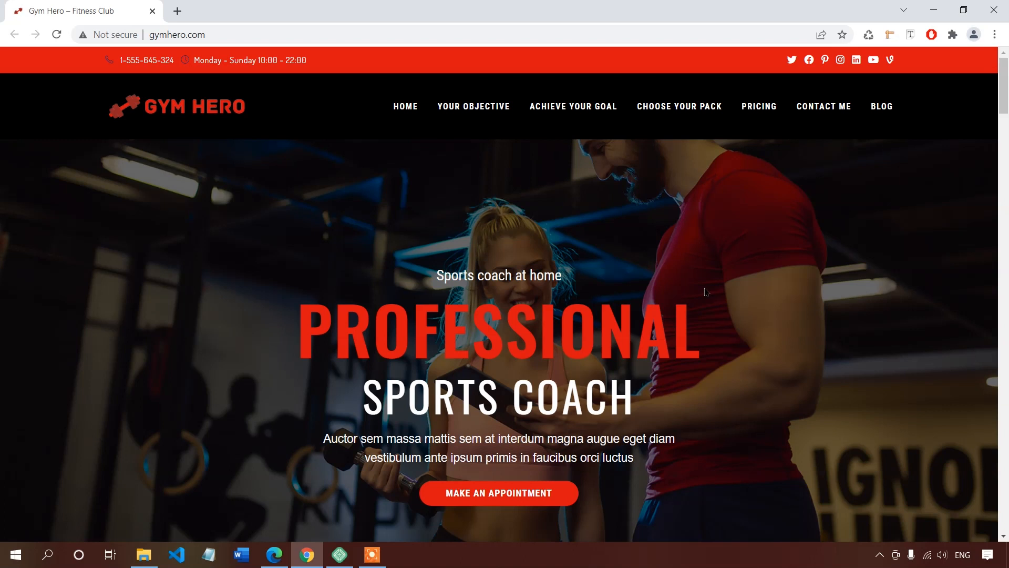
Switch to the Edge window showing the Bluehost site.
click(279, 558)
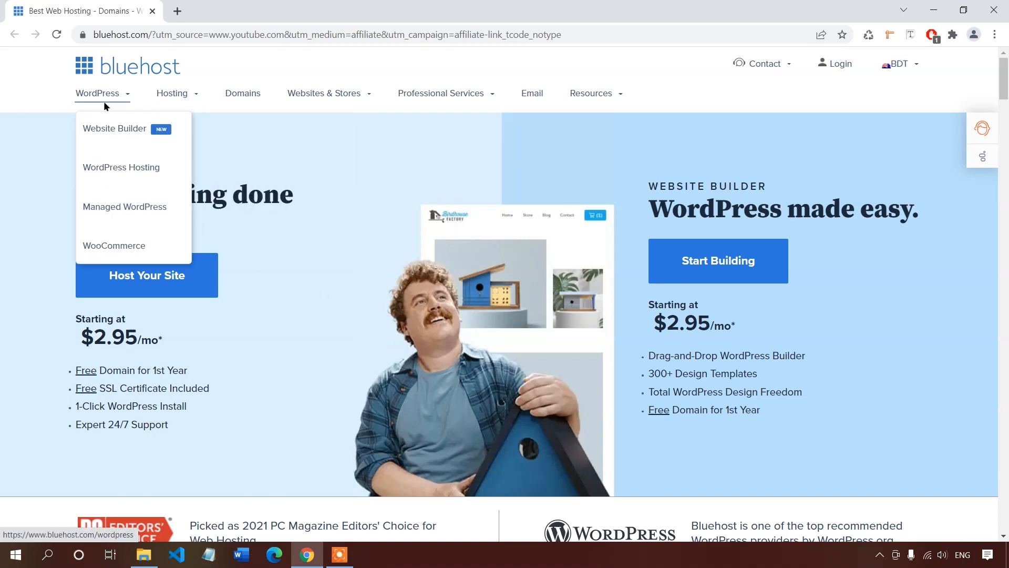
Open Bluehost's WordPress Hosting page and scroll down to the plan cards.
click(89, 166)
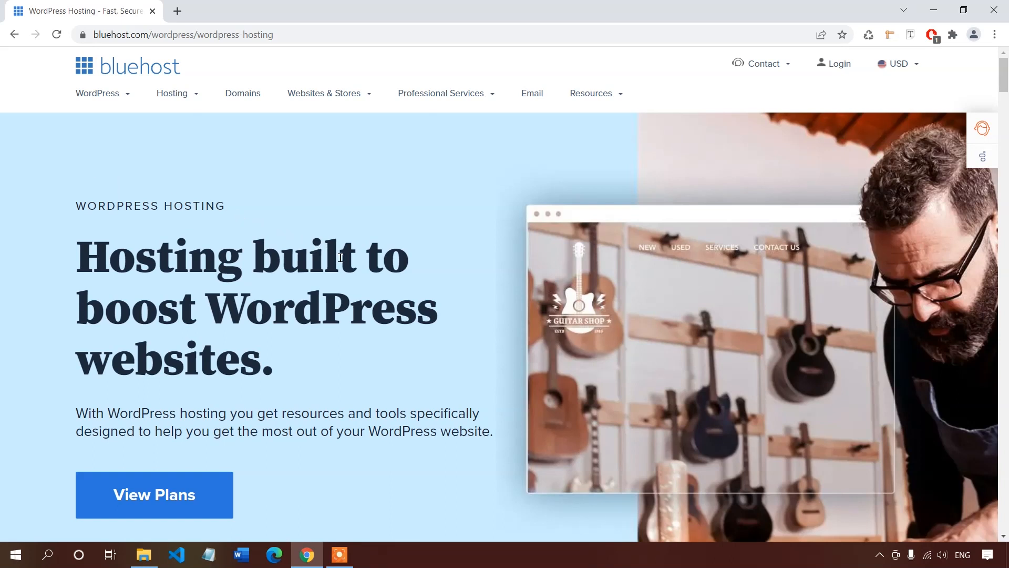
scroll(381, 320, down, 8)
scroll(379, 312, down, 6)
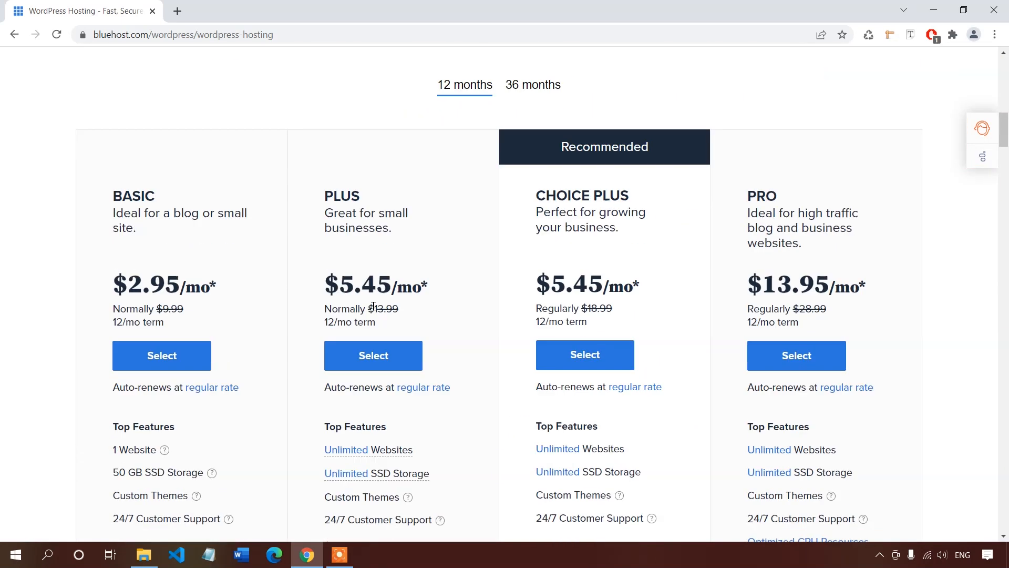
scroll(379, 310, down, 1)
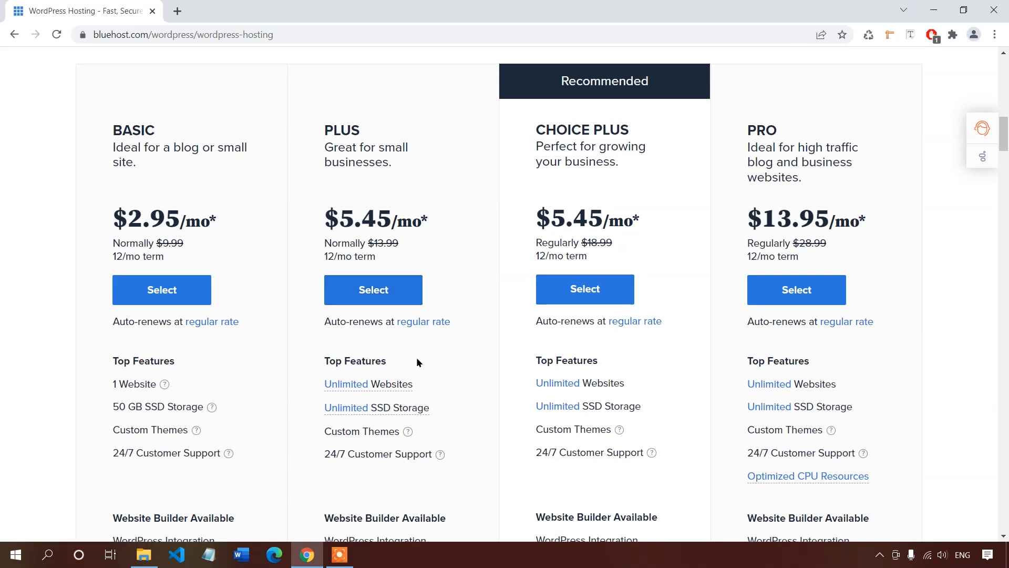
scroll(417, 363, down, 2)
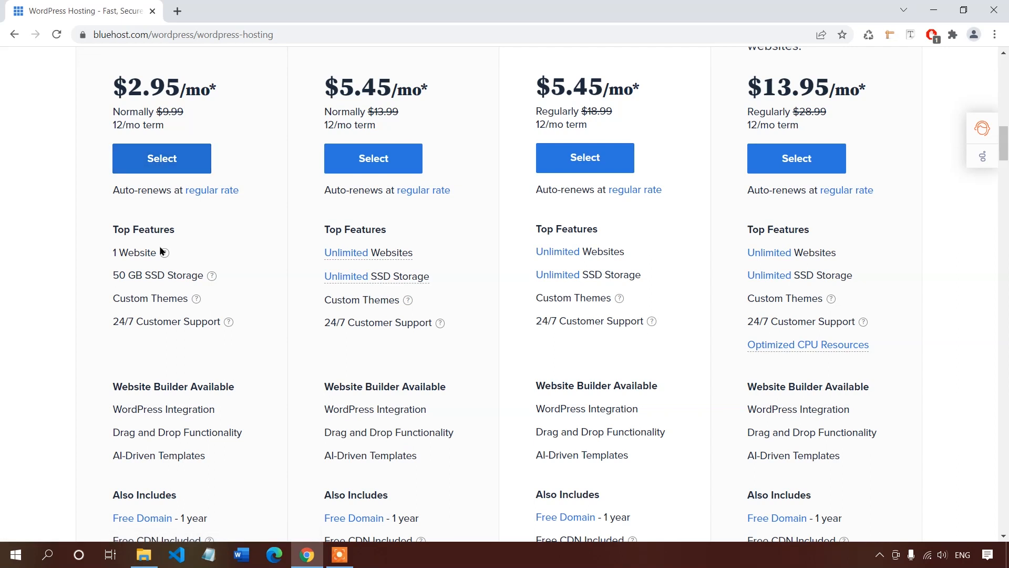
mouse_move(190, 303)
scroll(169, 329, down, 1)
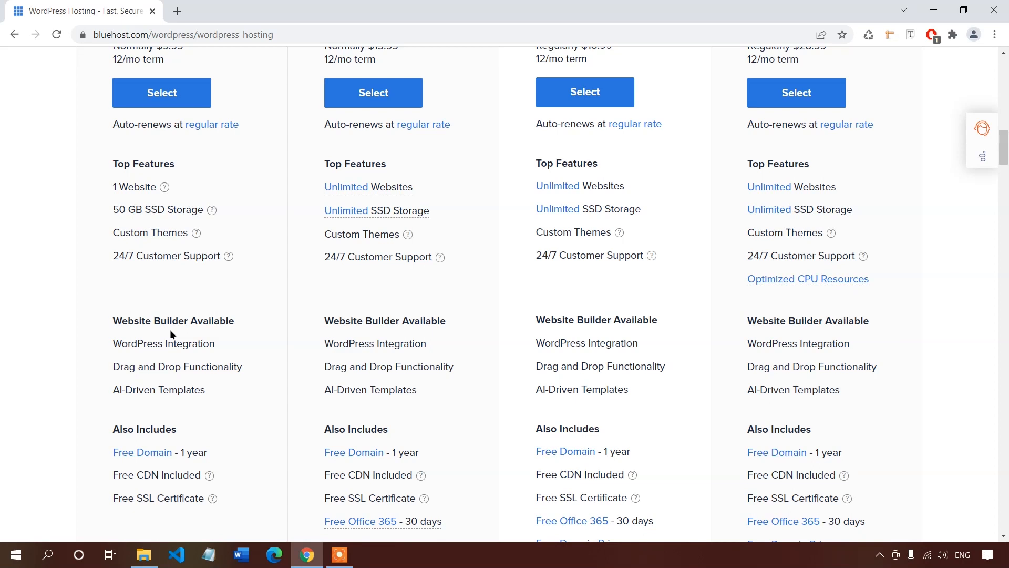
Compare the Basic, Plus, Choice Plus and Pro plan features and prices.
scroll(170, 333, up, 2)
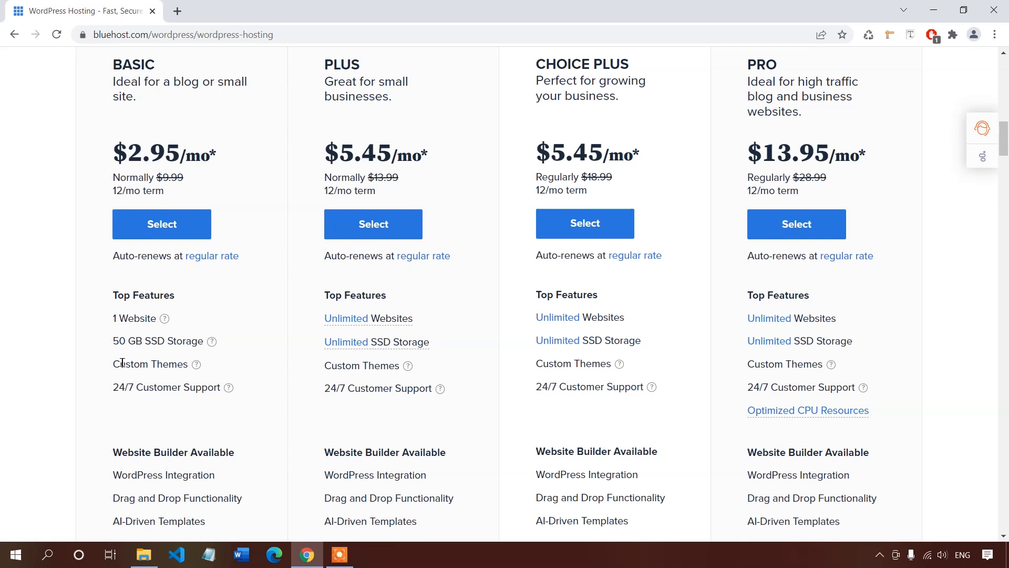
scroll(121, 361, down, 5)
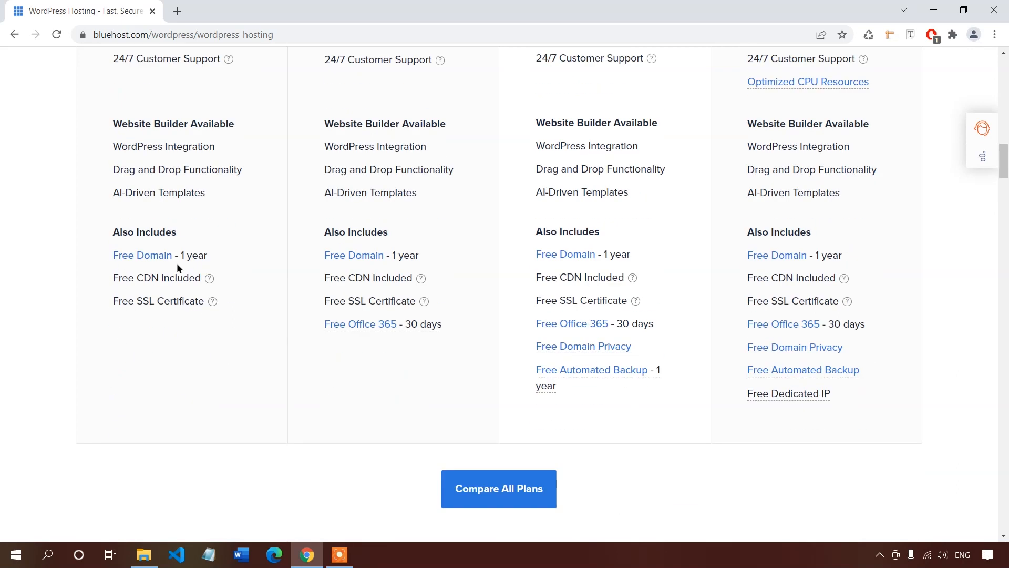
scroll(165, 205, up, 3)
drag(101, 503, 200, 498)
click(239, 500)
scroll(256, 477, down, 1)
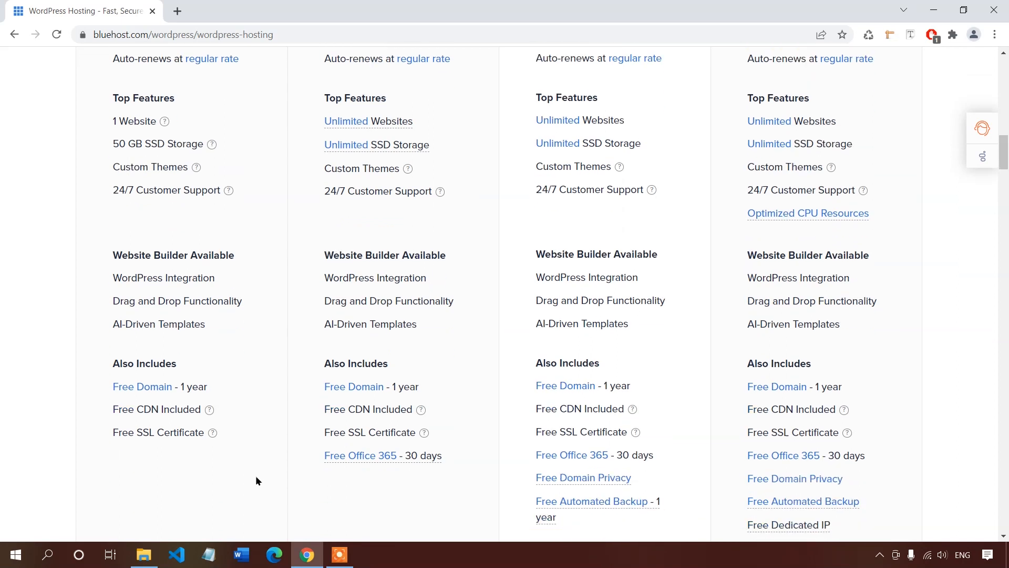
scroll(252, 450, up, 1)
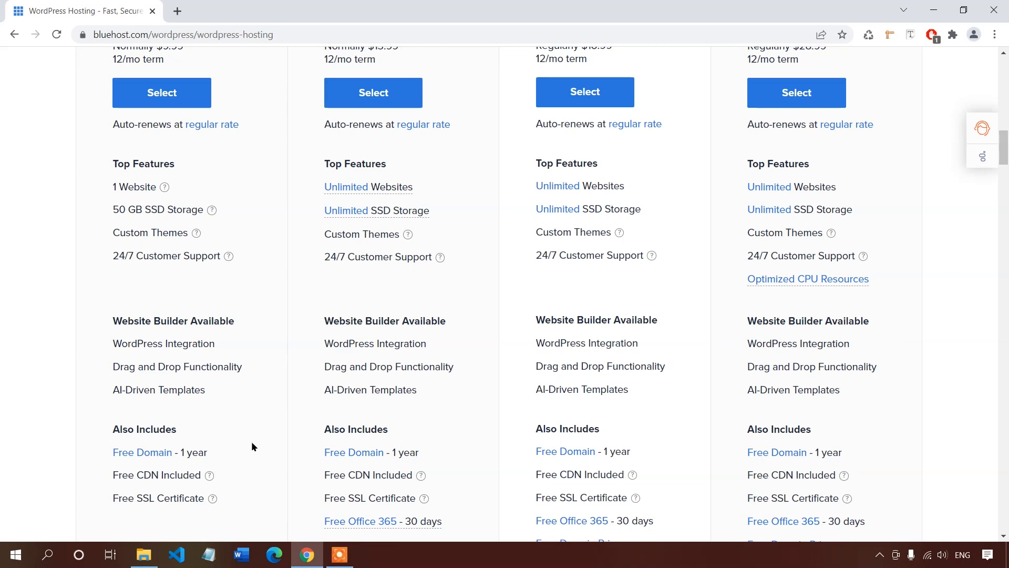
scroll(252, 444, up, 4)
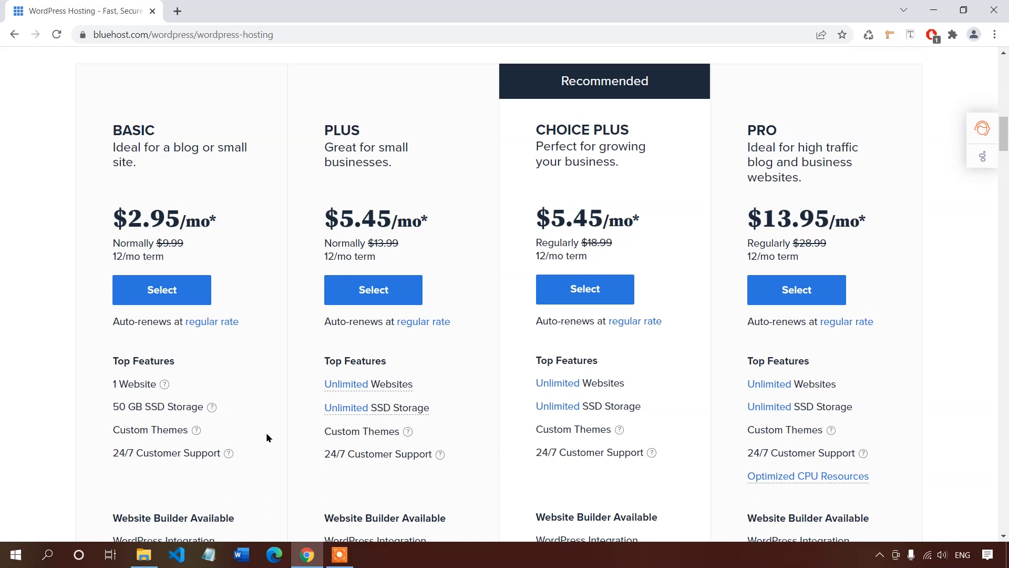
Choose the Basic plan and register the new domain 'traiinermicheal.com'.
click(193, 309)
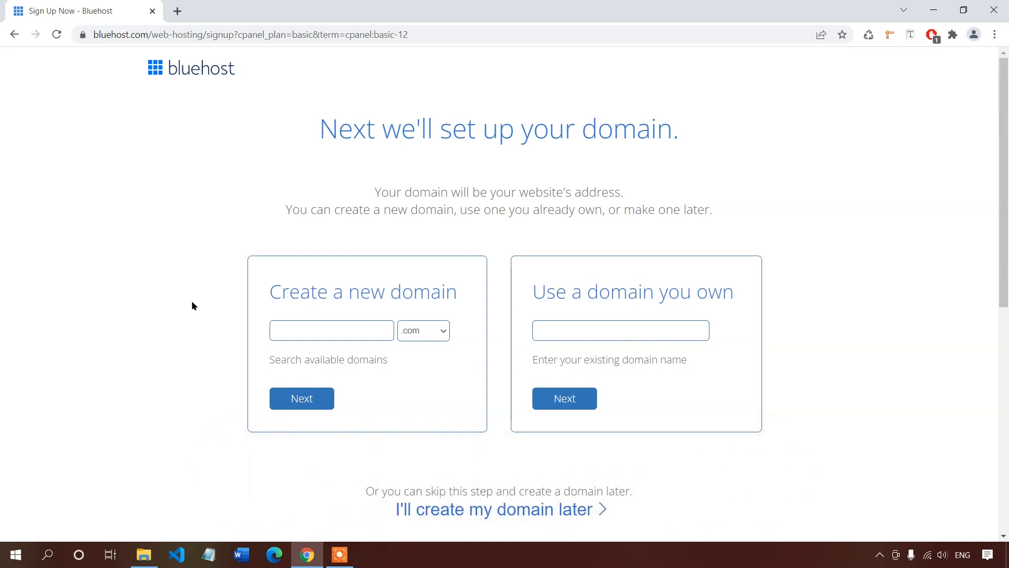
click(304, 332)
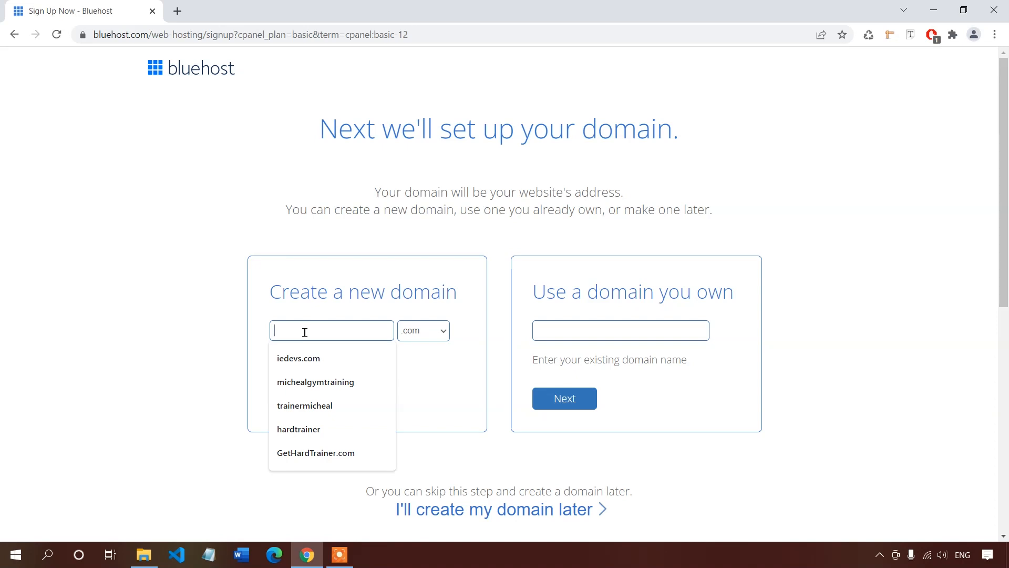
text(traiinermicheal)
click(309, 399)
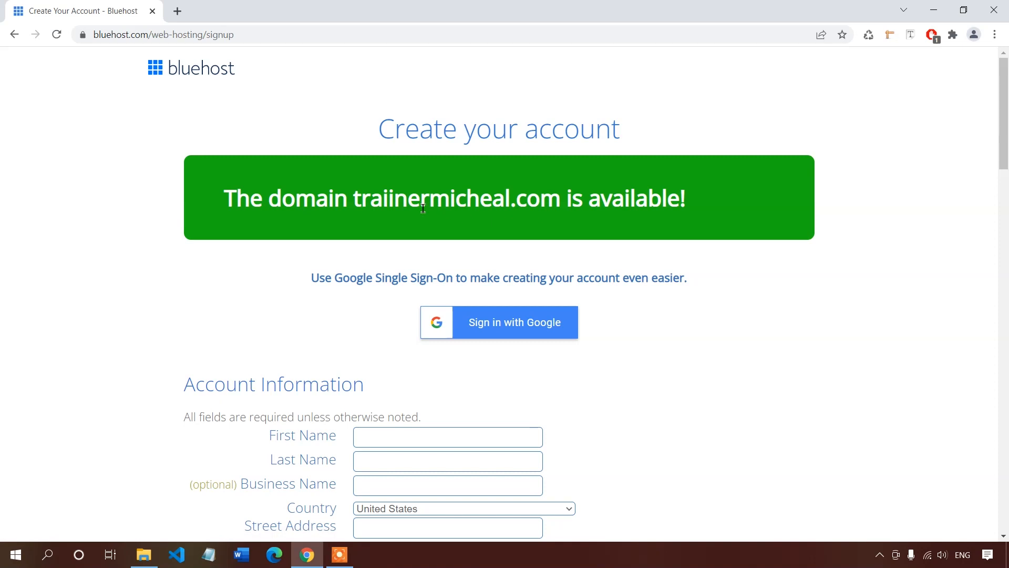
Enter the account holder's first name, last name, street address and city.
scroll(307, 254, down, 3)
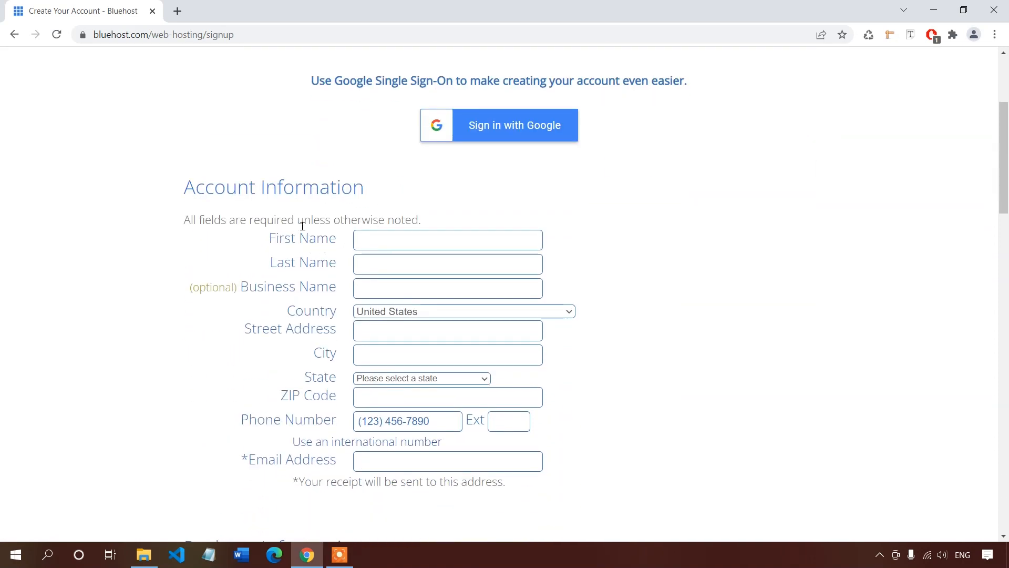
click(426, 232)
text(John Doe)
key(Tab)
text(Kennedy)
click(431, 331)
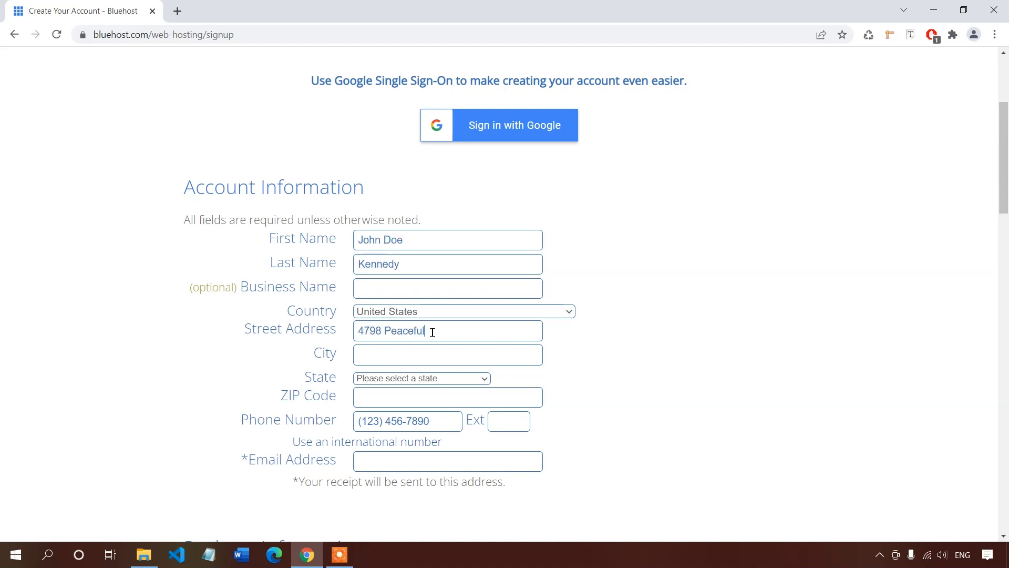
key(Tab)
text(Warrensville Heights)
Select Ohio as the state and fill in the ZIP code, phone number and e-mail.
click(440, 377)
scroll(441, 362, down, 1)
scroll(433, 335, down, 4)
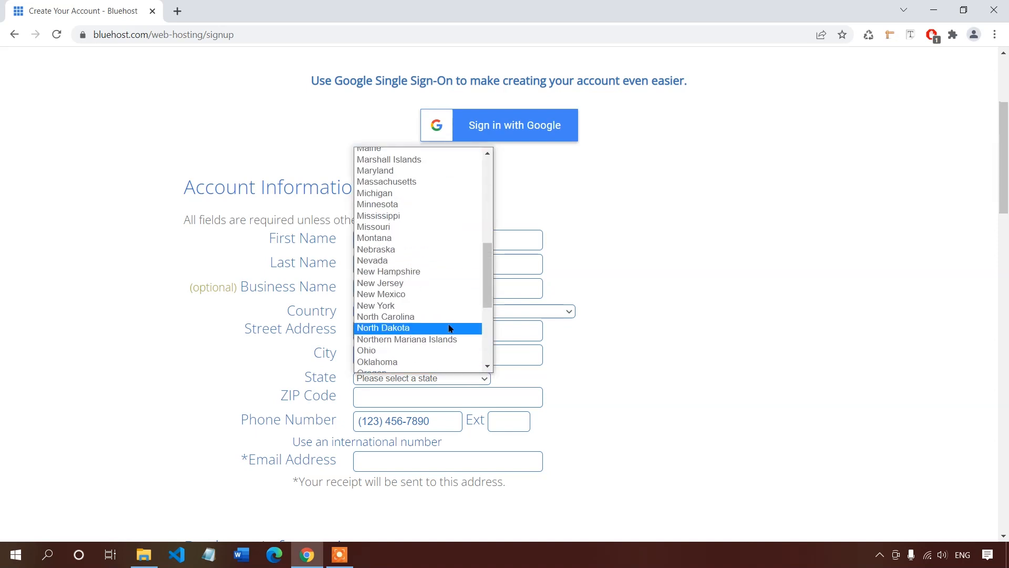
click(431, 349)
click(421, 392)
text(44128)
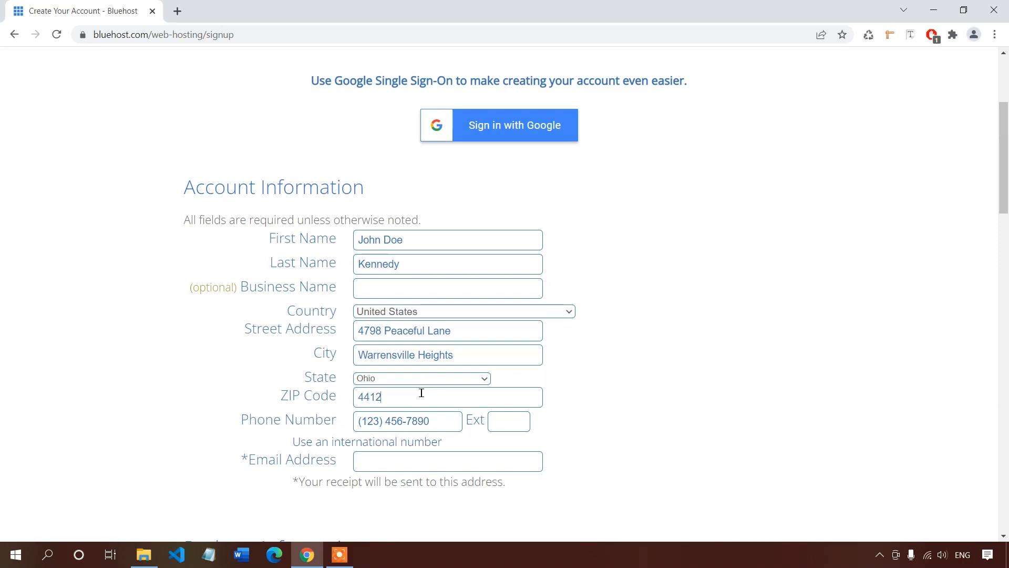
click(437, 420)
click(415, 456)
text(test@test.com)
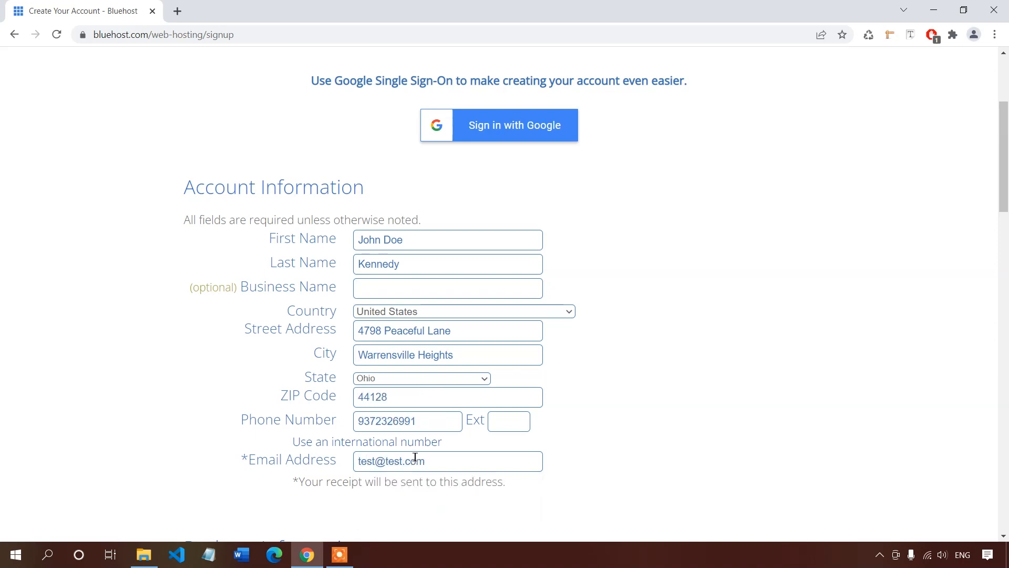
Keep the Basic 12 Month account plan and move down to Package Extras.
scroll(436, 265, down, 5)
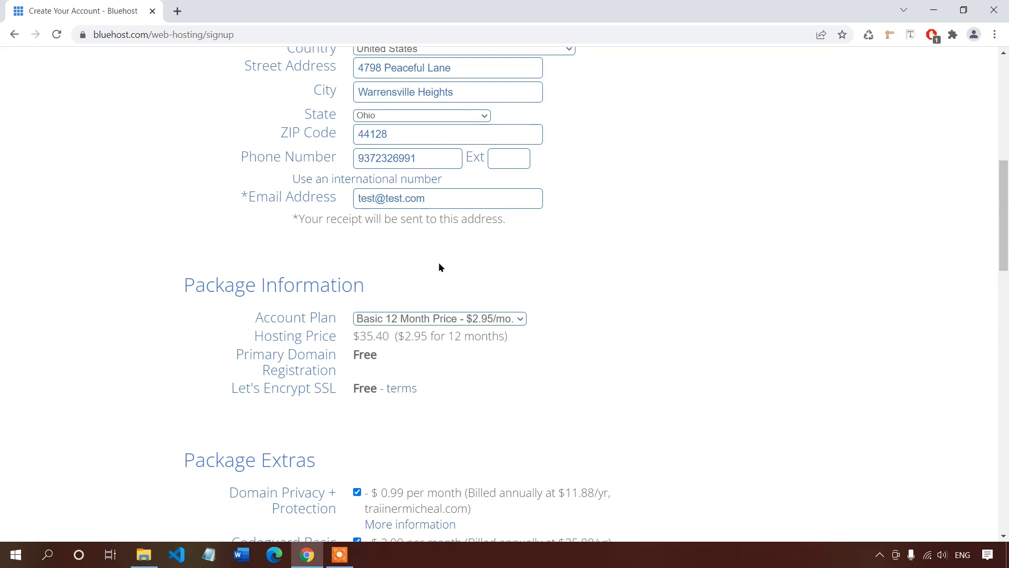
click(418, 319)
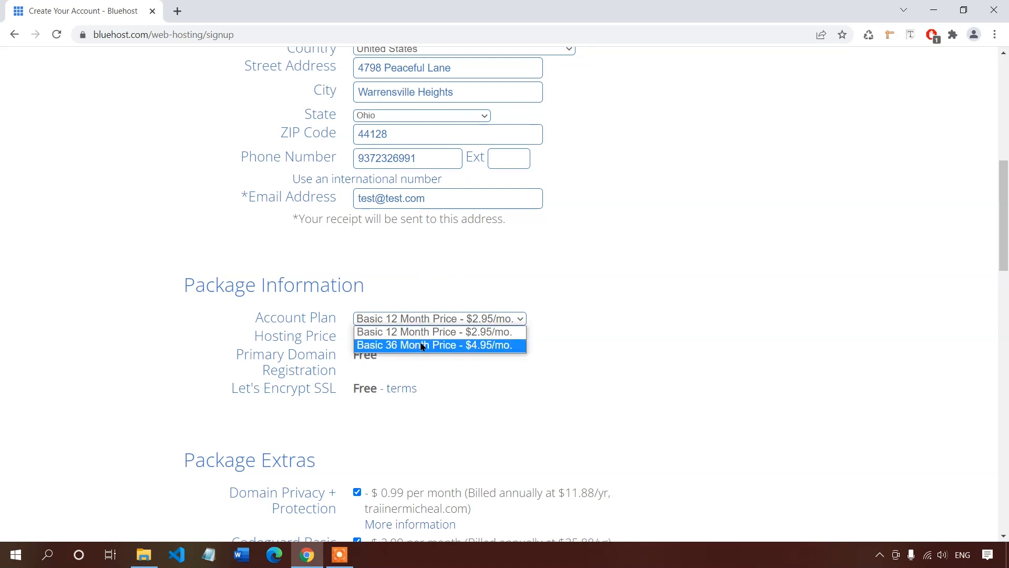
click(465, 333)
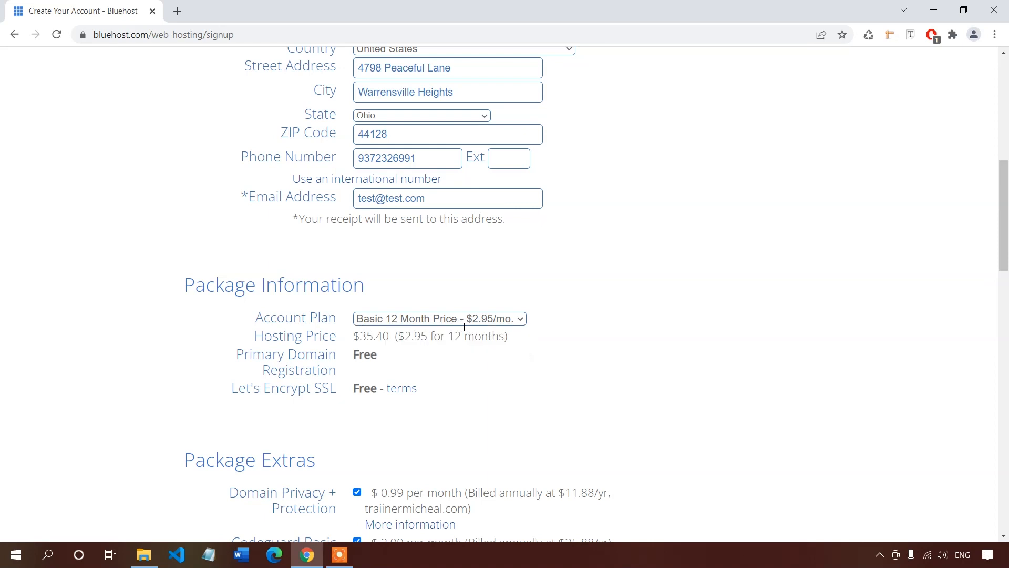
scroll(493, 337, down, 1)
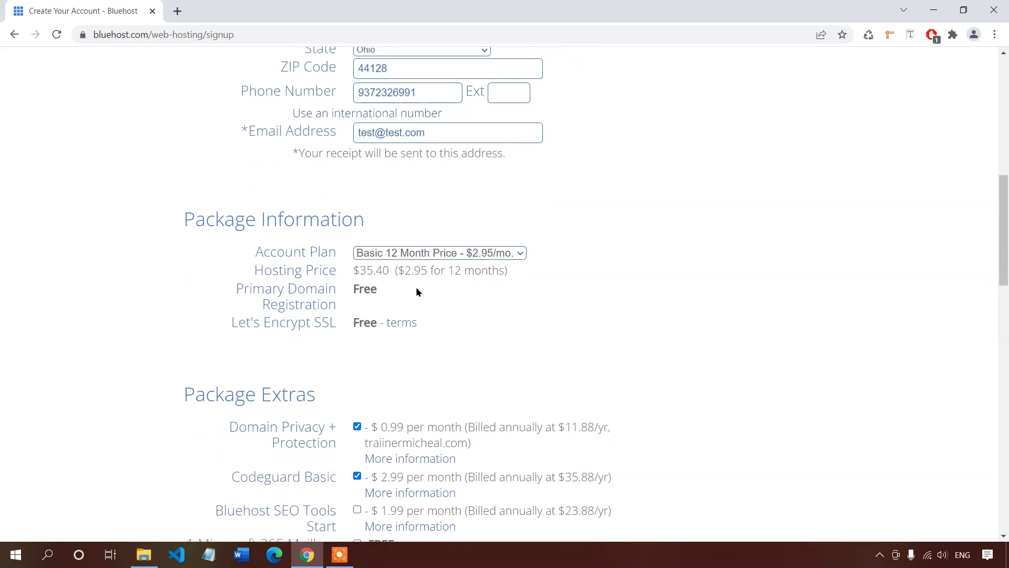
scroll(415, 288, down, 3)
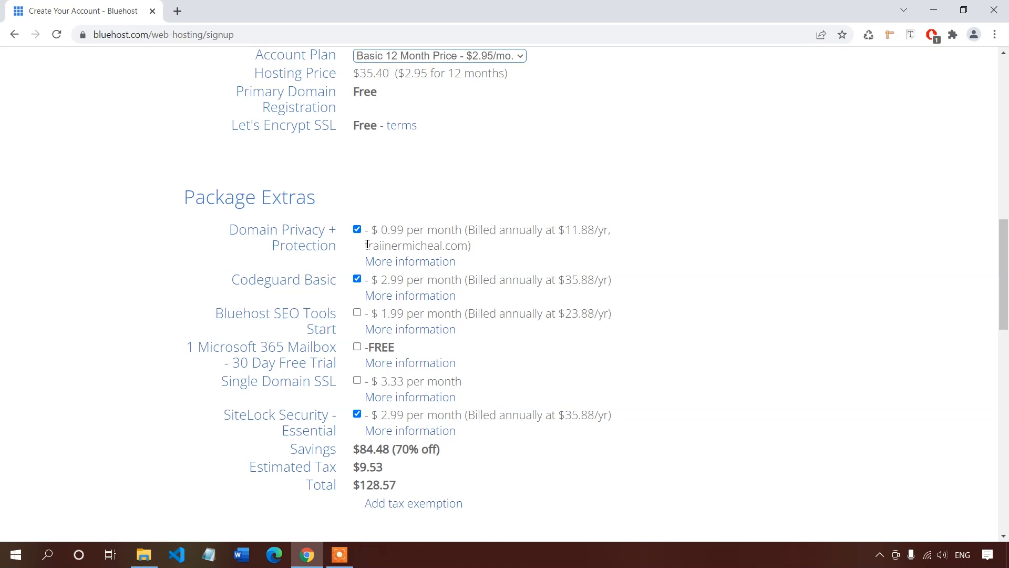
Remove Domain Privacy + Protection, Codeguard Basic and SiteLock Security from the order.
click(357, 230)
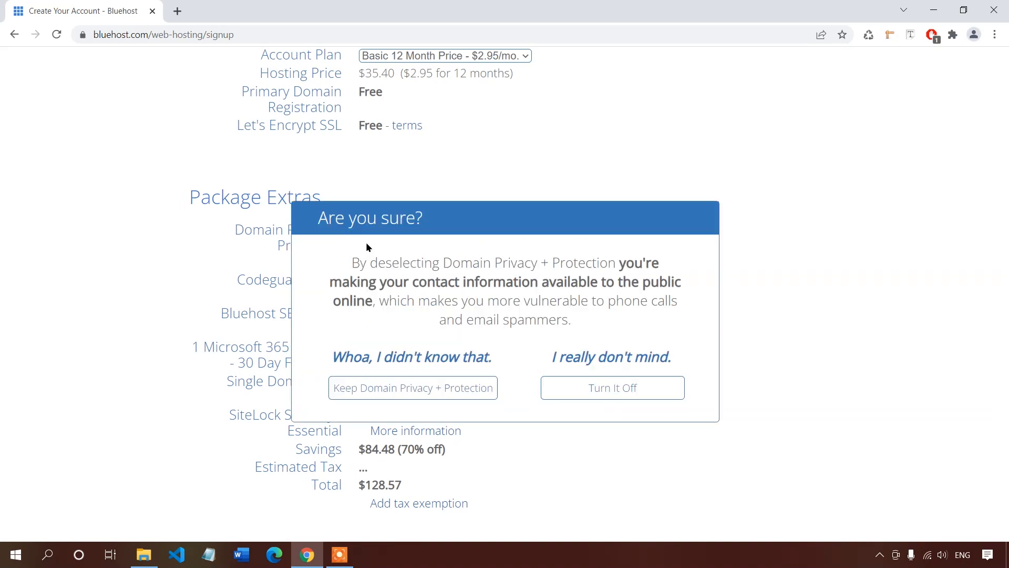
click(570, 397)
click(358, 278)
click(359, 415)
scroll(413, 381, down, 1)
scroll(414, 375, down, 5)
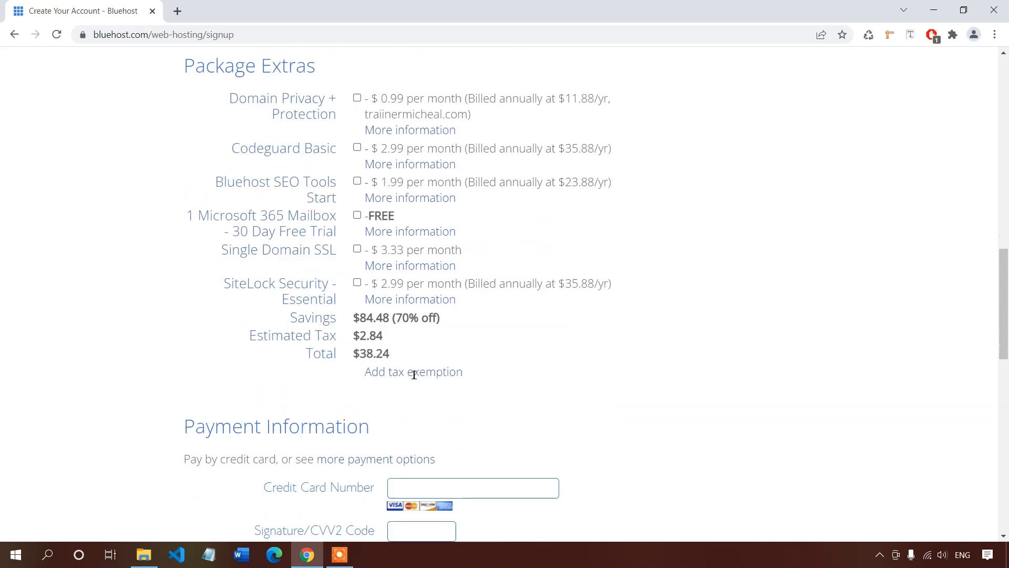
Enter the card number, security code and a 05/23 expiry date.
click(410, 265)
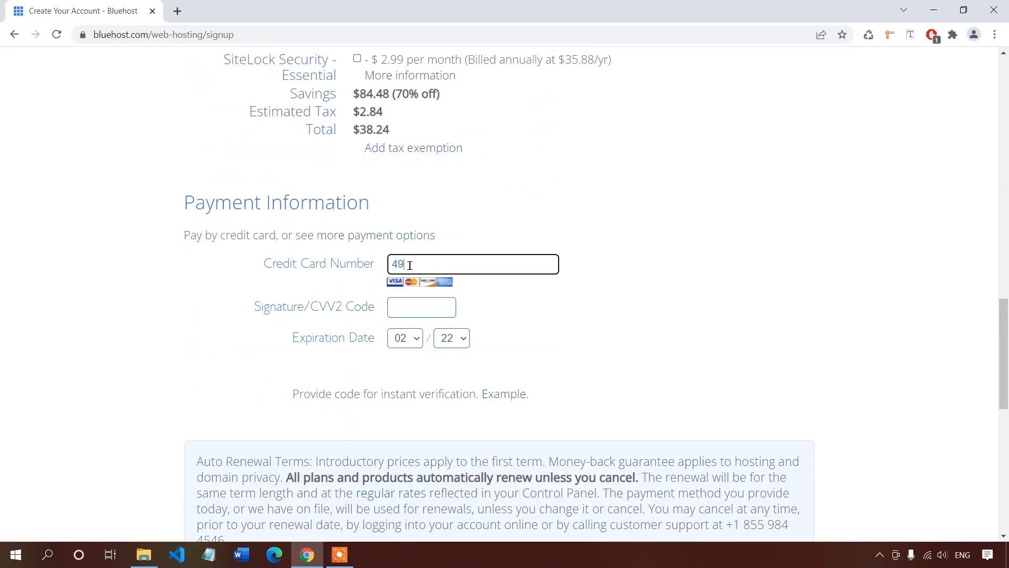
click(409, 308)
click(411, 338)
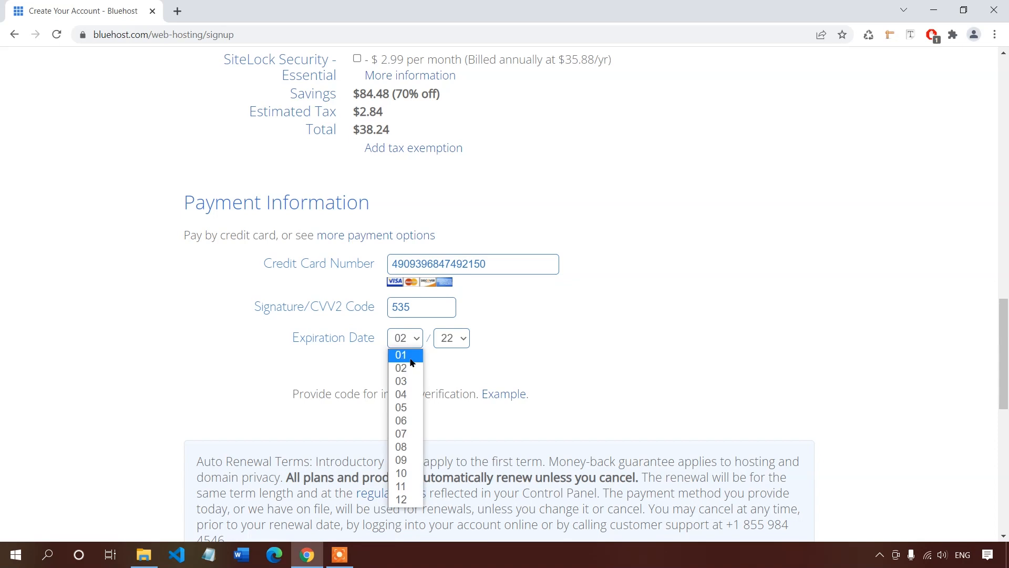
click(413, 398)
click(461, 342)
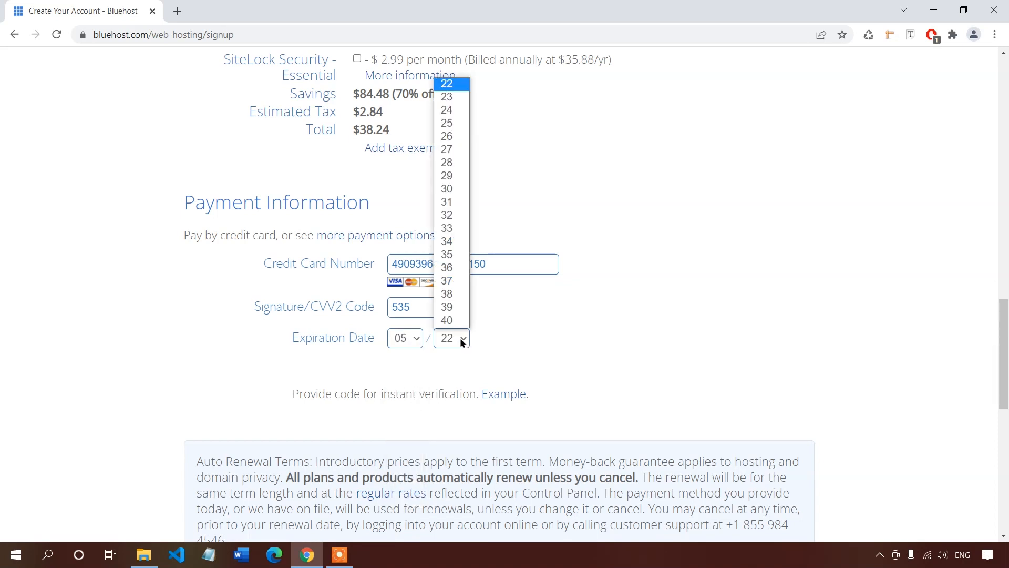
click(451, 90)
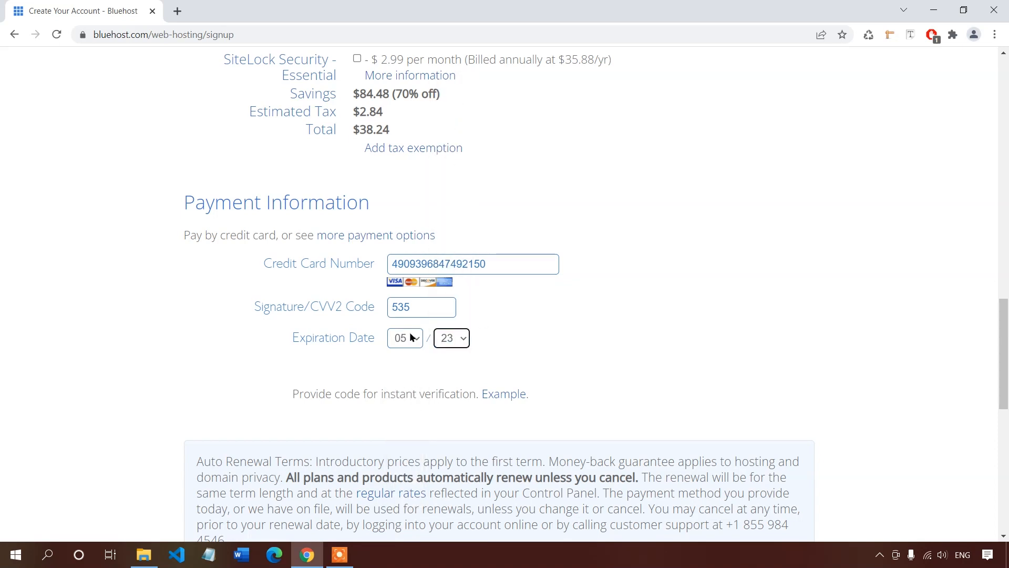
Accept the renewal terms, submit the signup, and decline Chrome's offer to save the address.
scroll(404, 332, down, 3)
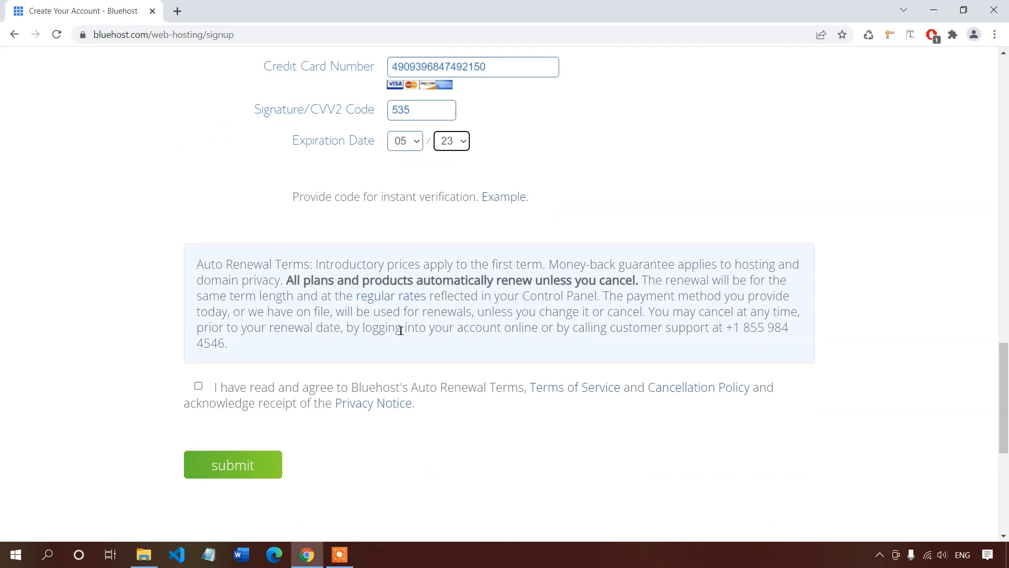
scroll(399, 329, down, 3)
click(199, 255)
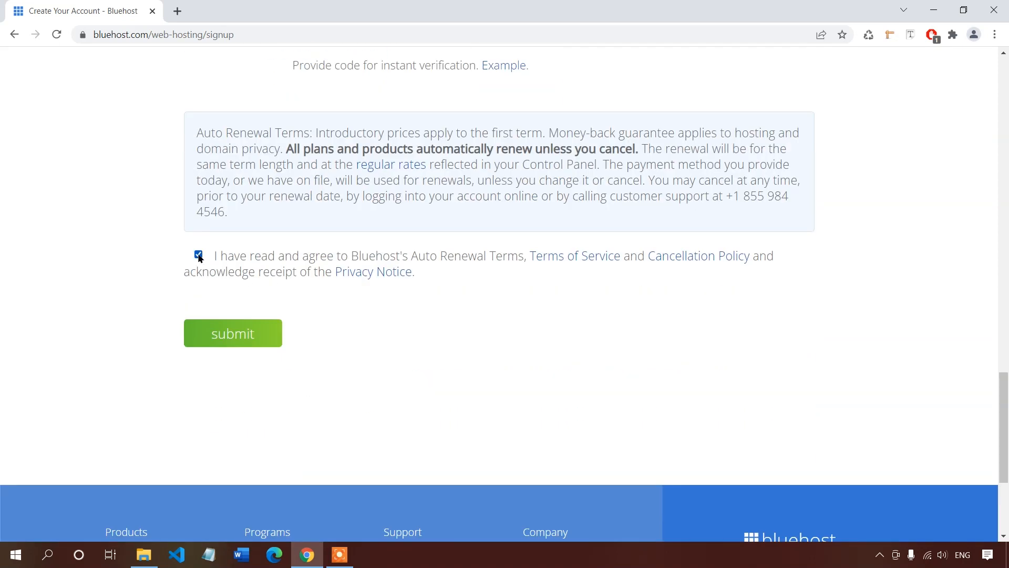
click(236, 339)
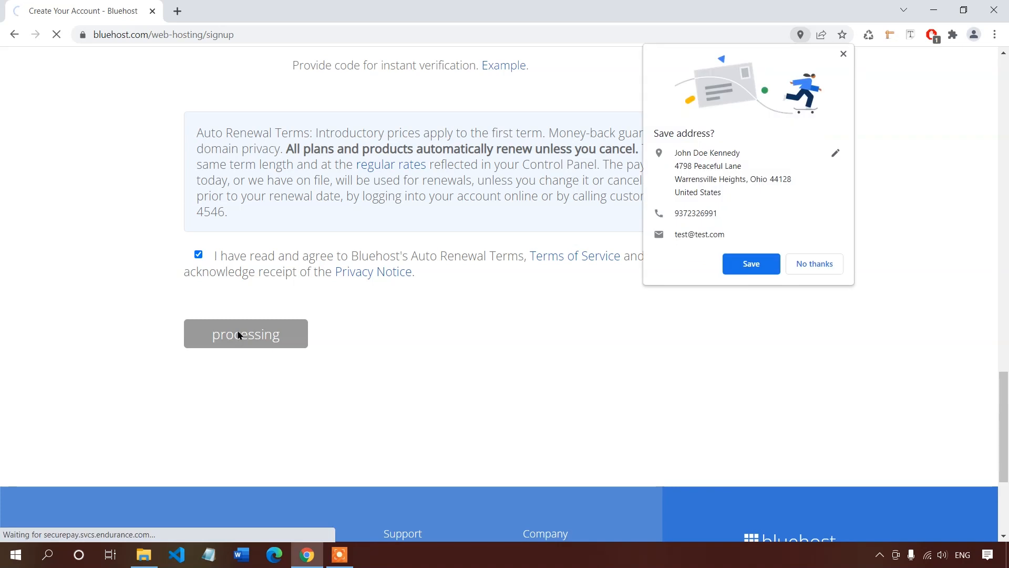
click(791, 264)
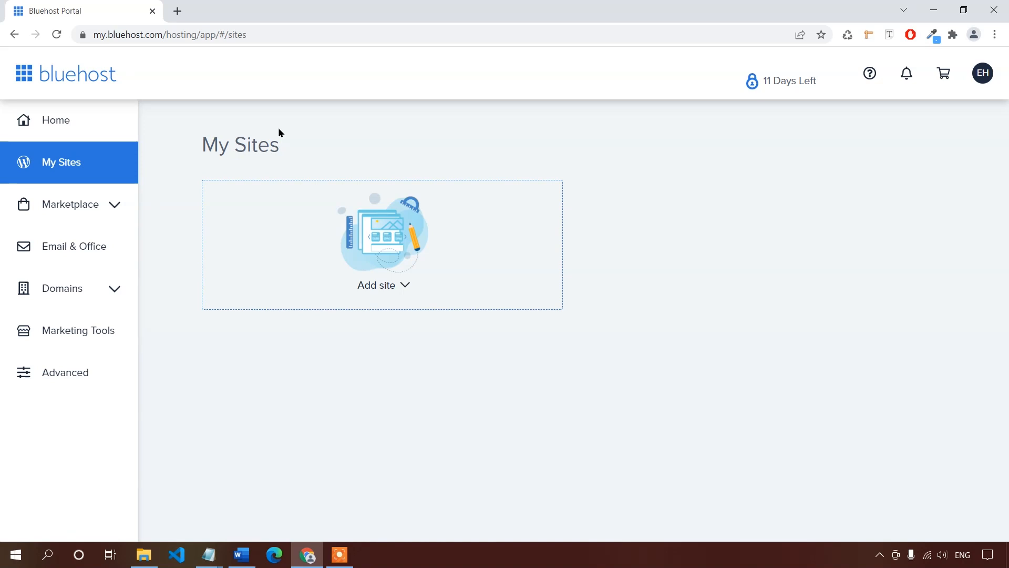
Choose Add site > Create New Site in the Bluehost portal.
click(364, 291)
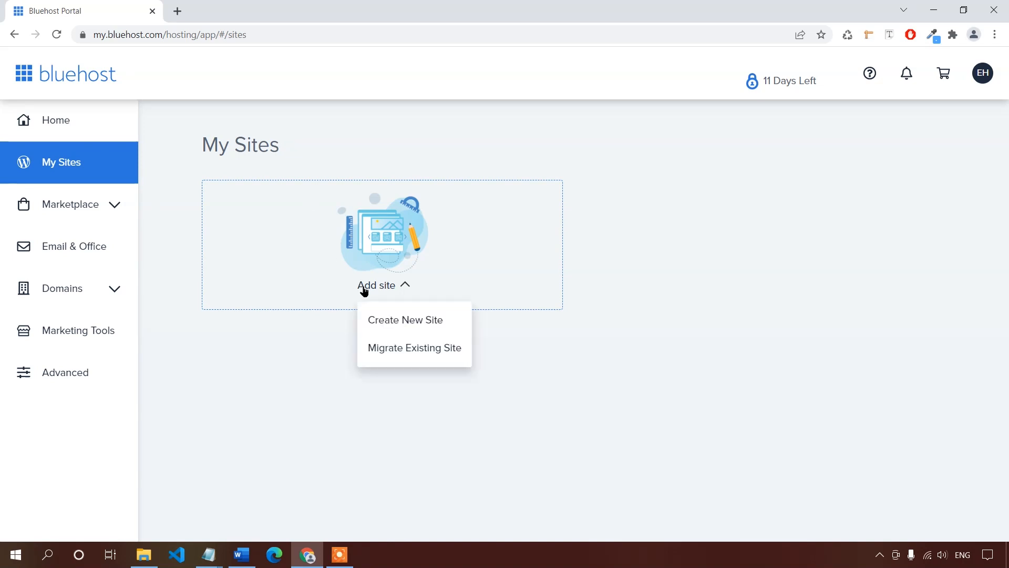
click(375, 322)
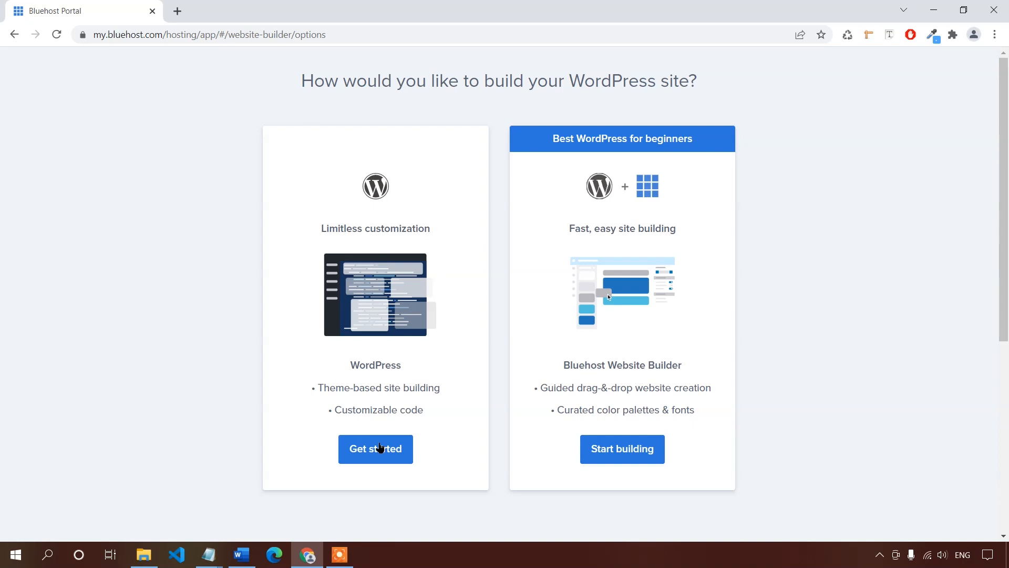
Choose WordPress, name the site 'Michaels Training' with tagline 'Fulfill your fitness dreams', and continue.
click(380, 447)
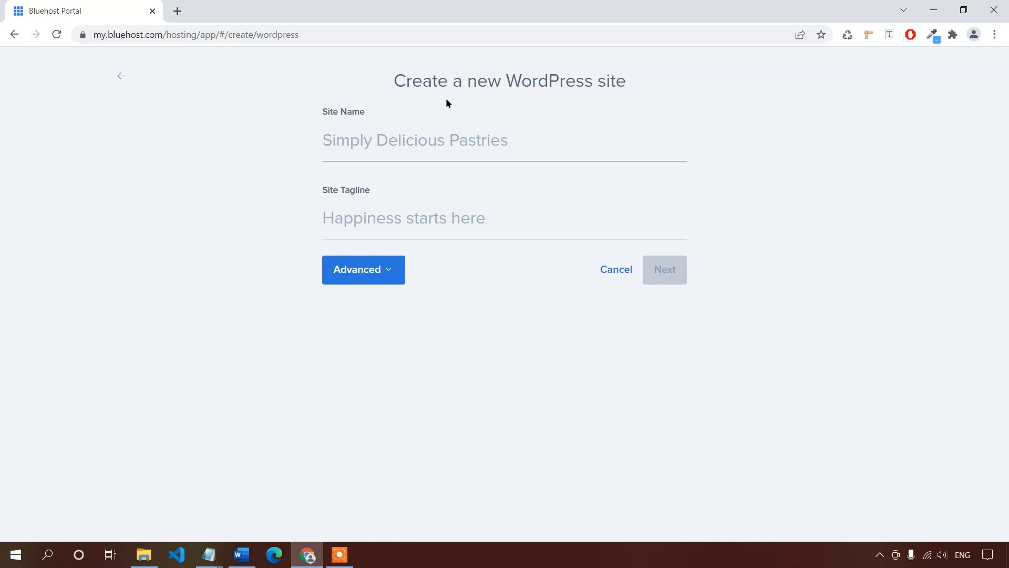
text(Michaels Training)
click(455, 210)
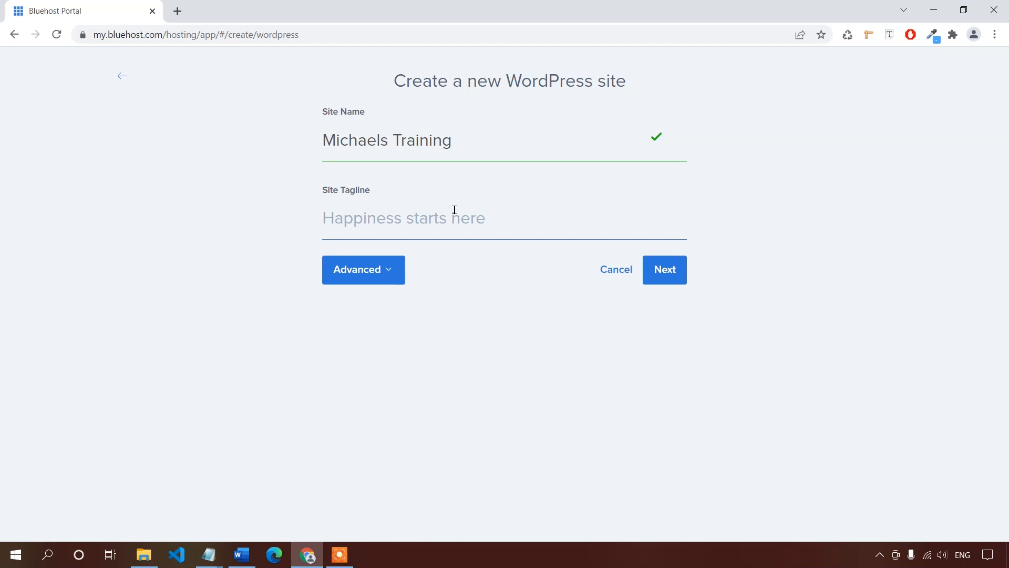
text(Fulfill your fitness dreams)
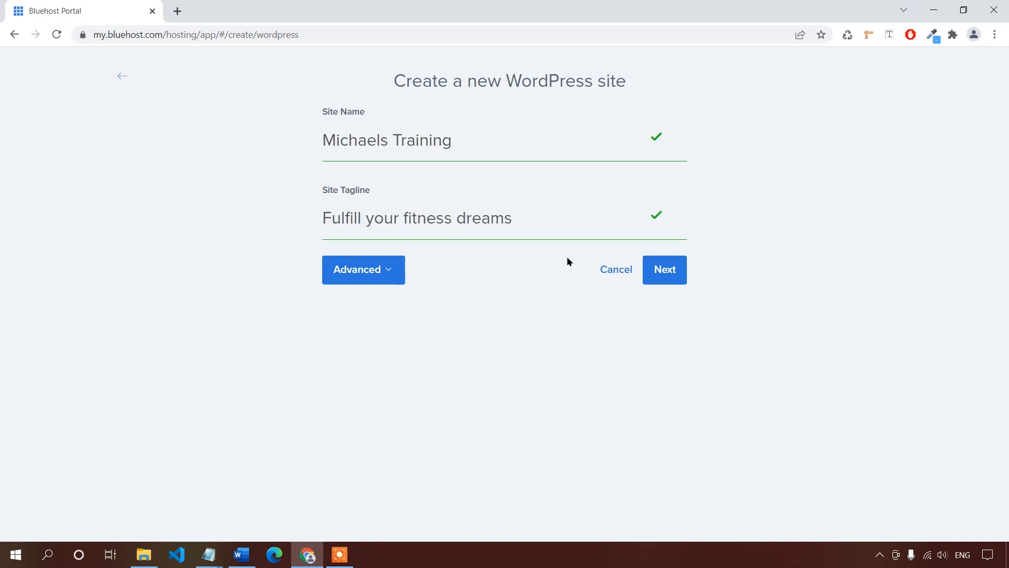
click(654, 276)
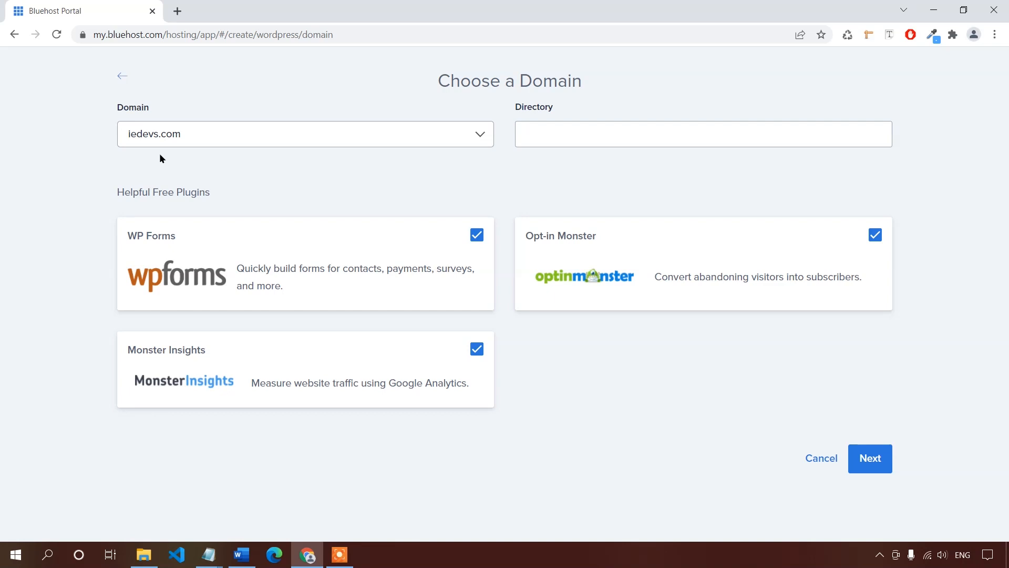
Keep iedevs.com as the site's domain.
click(272, 141)
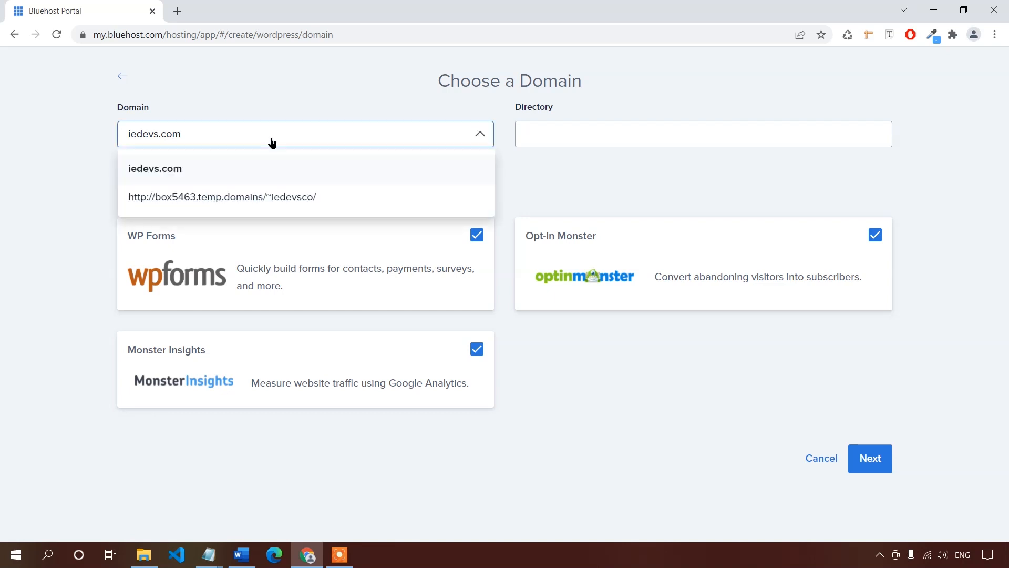
click(257, 176)
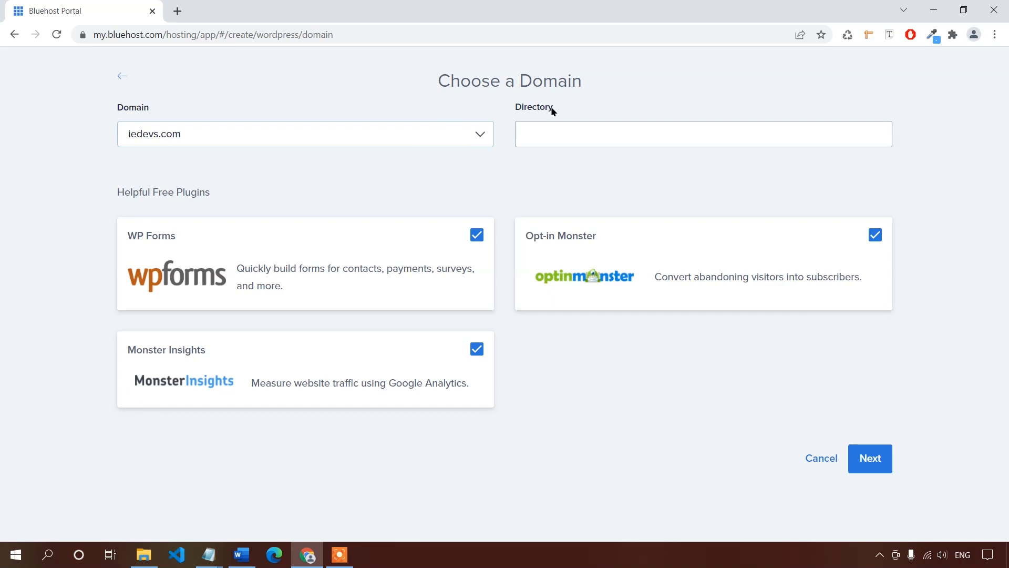
click(547, 136)
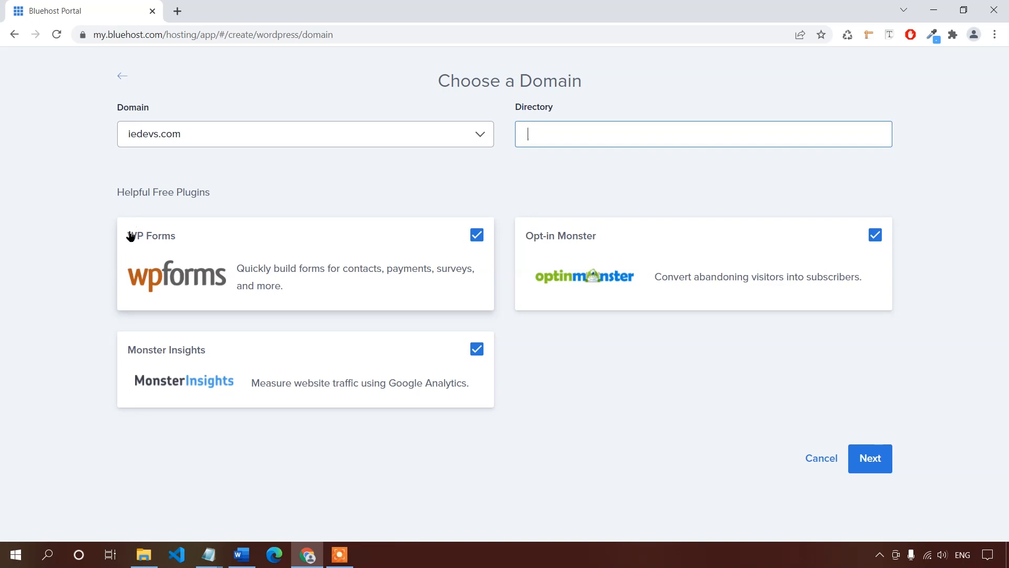
Skip WP Forms, Monster Insights and Opt-in Monster, then start installing the site.
click(477, 235)
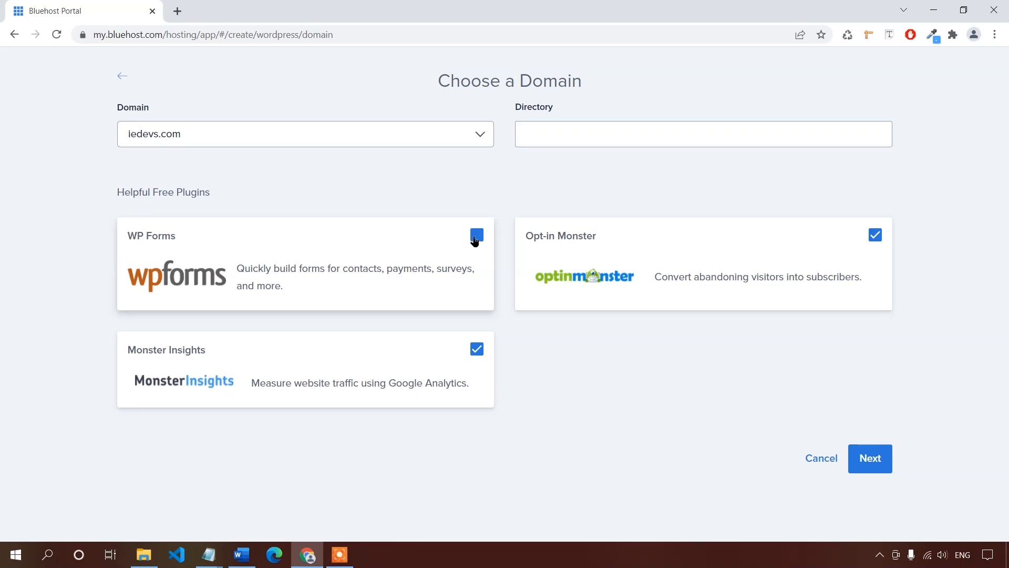
click(477, 348)
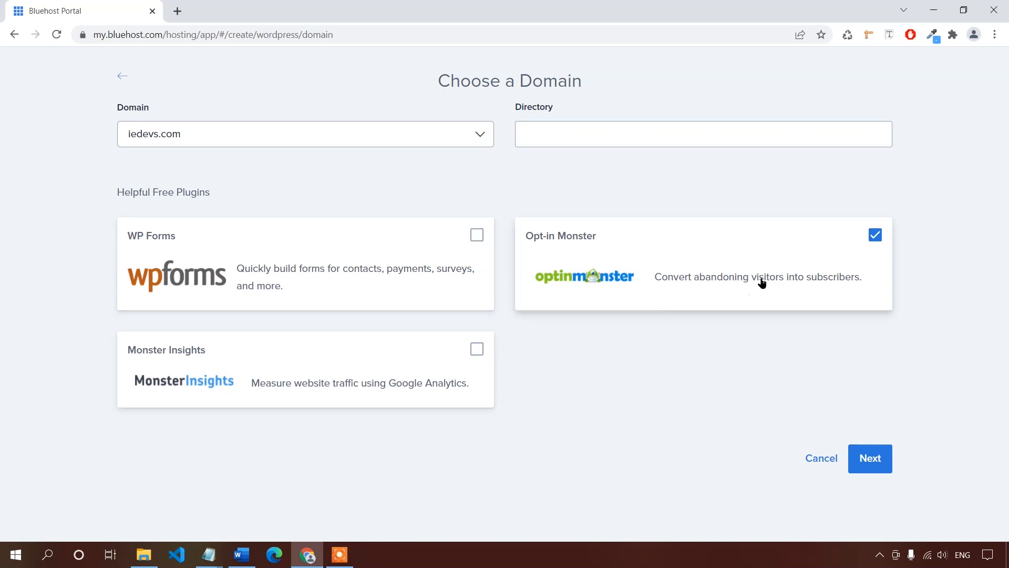
click(877, 236)
click(870, 453)
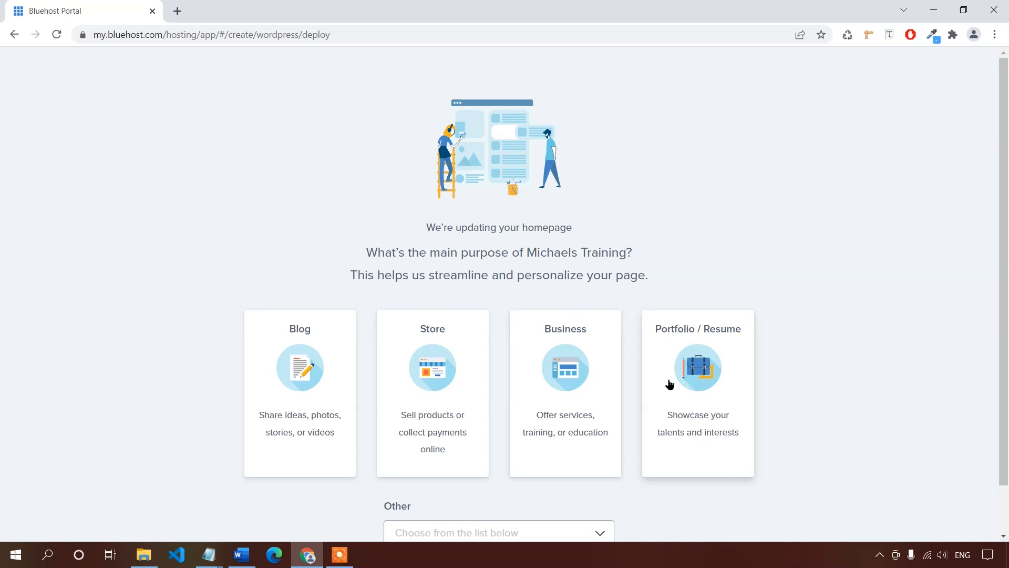
Pick Portfolio / Resume as the site's main purpose.
click(692, 363)
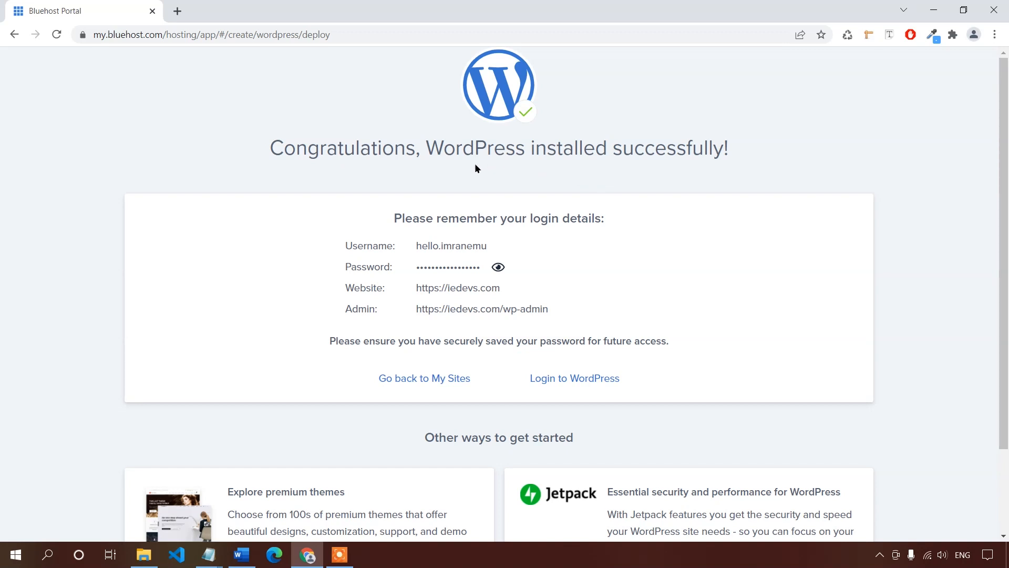
drag(275, 146, 748, 162)
click(541, 223)
Copy the new site's username into a blank Notepad.
click(209, 554)
drag(488, 245, 418, 248)
key(ctrl+c)
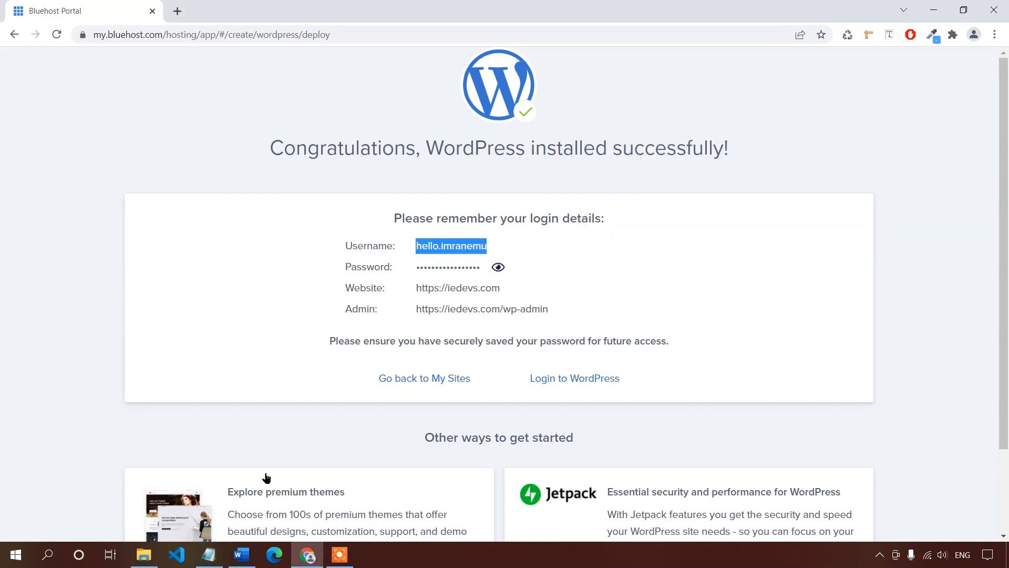
click(209, 554)
key(ctrl+v)
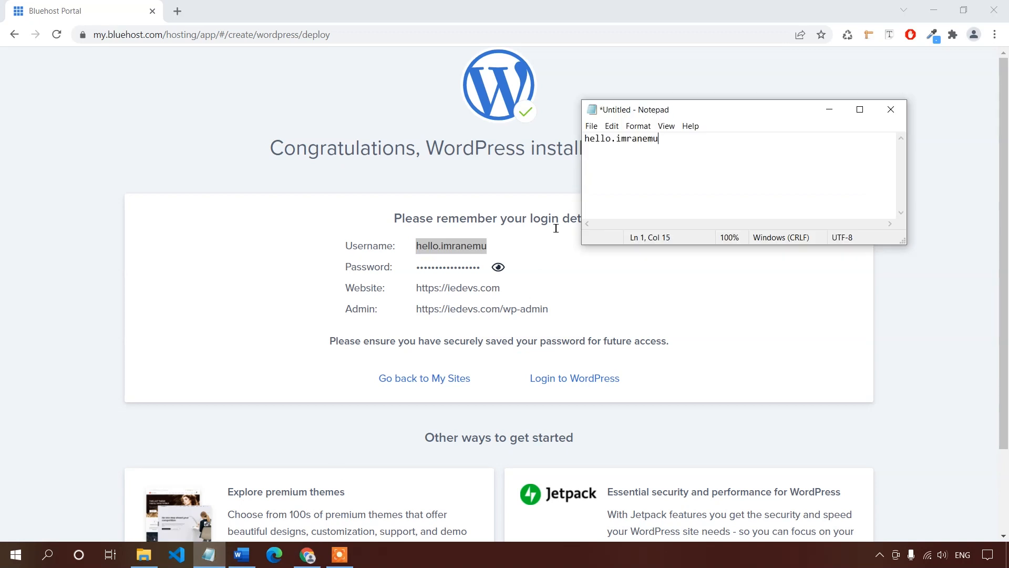
Paste the revealed password on a second Notepad line, then log in to WordPress.
click(532, 284)
click(498, 267)
drag(518, 268, 415, 273)
key(ctrl+c)
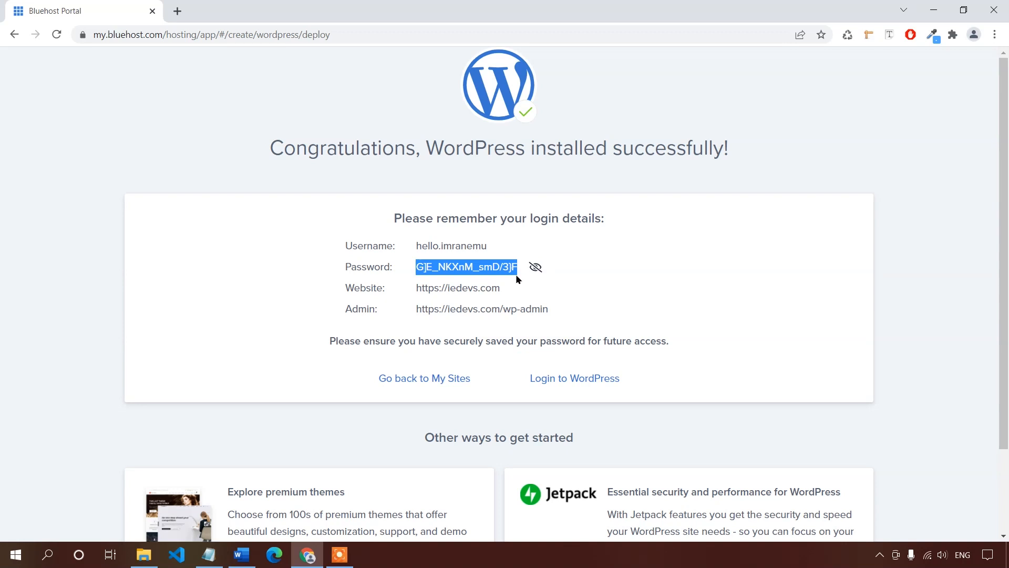
click(532, 268)
click(217, 562)
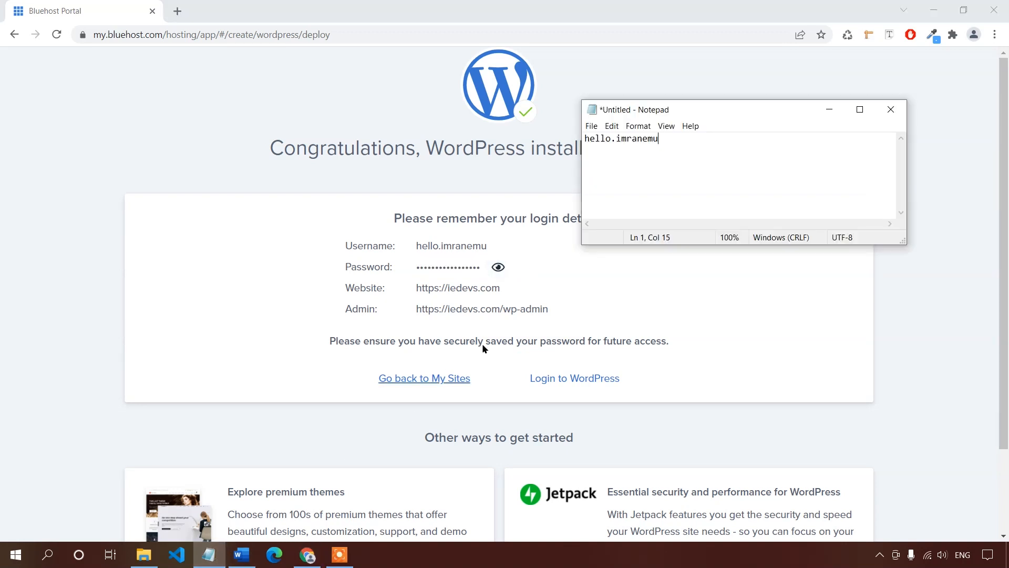
key(Return)
key(ctrl+v)
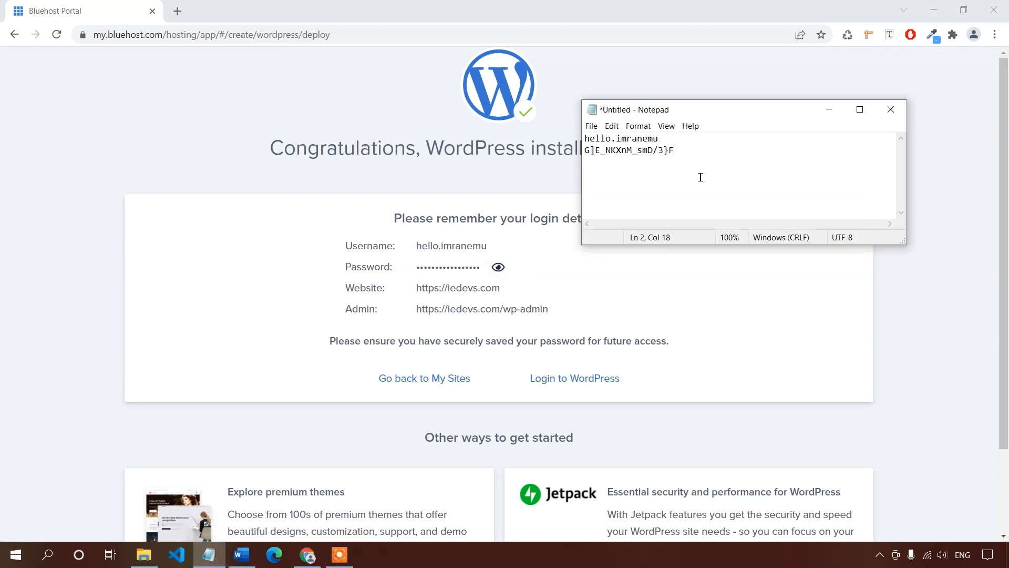
click(831, 112)
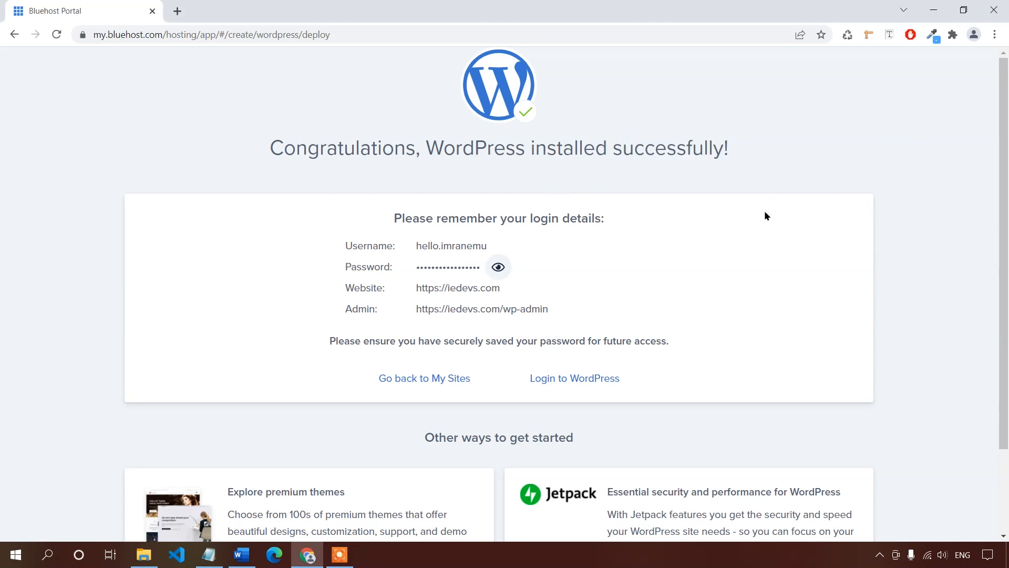
click(575, 380)
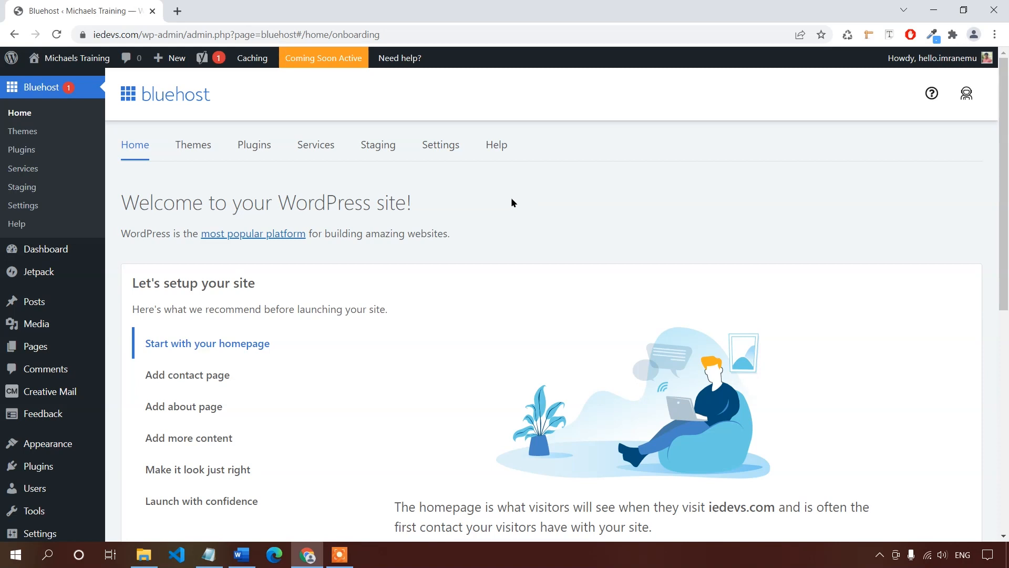
Look over the Dashboard notices, then bring up the Installed Plugins list.
click(81, 261)
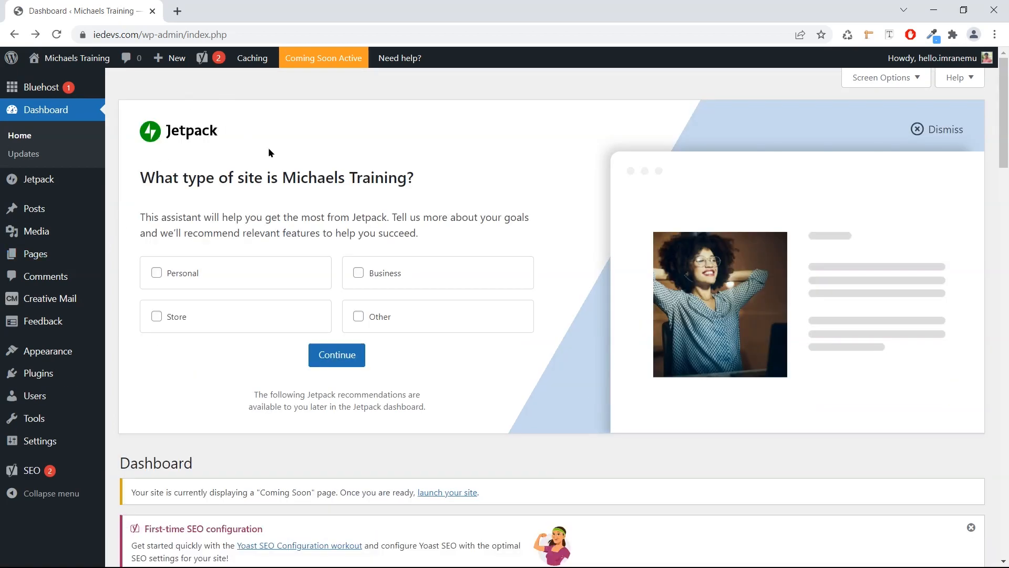
scroll(270, 150, down, 1)
scroll(272, 152, down, 1)
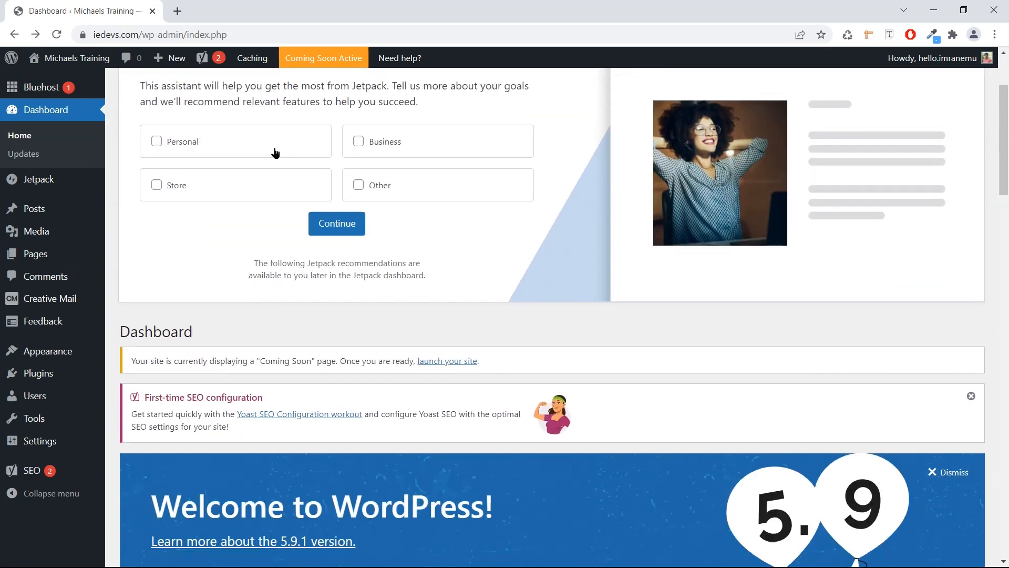
scroll(286, 155, down, 3)
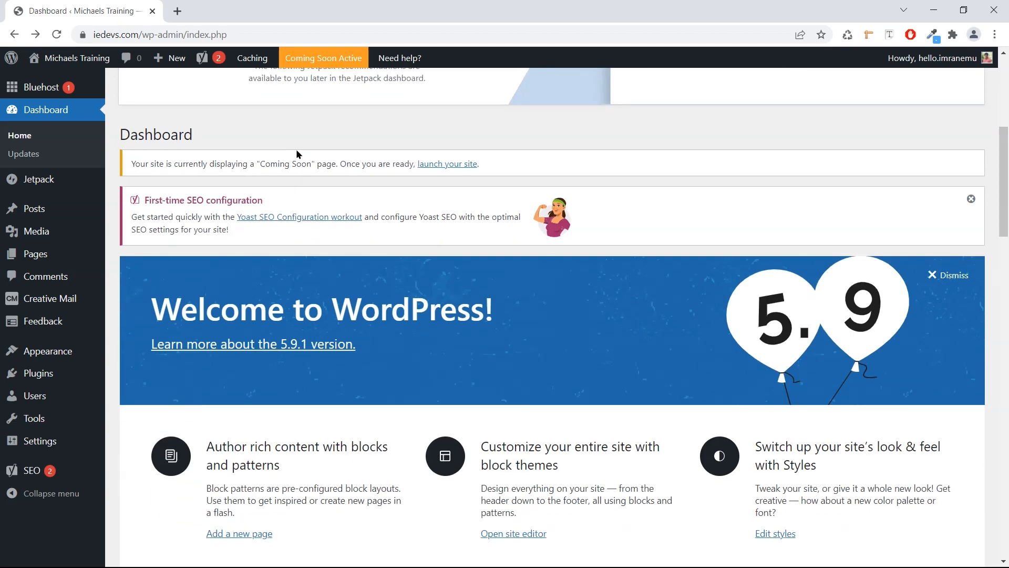
scroll(295, 152, down, 1)
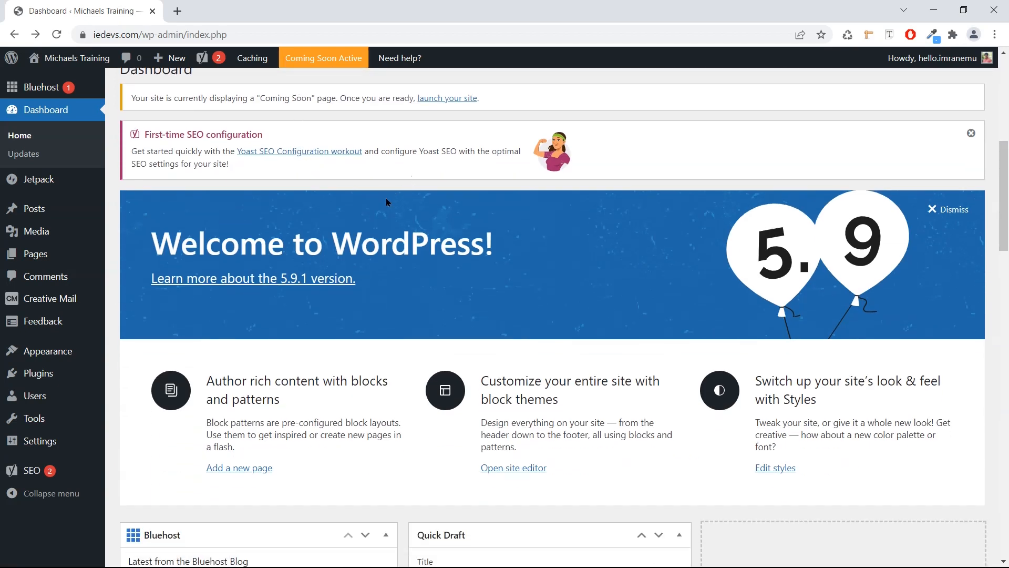
scroll(387, 200, down, 1)
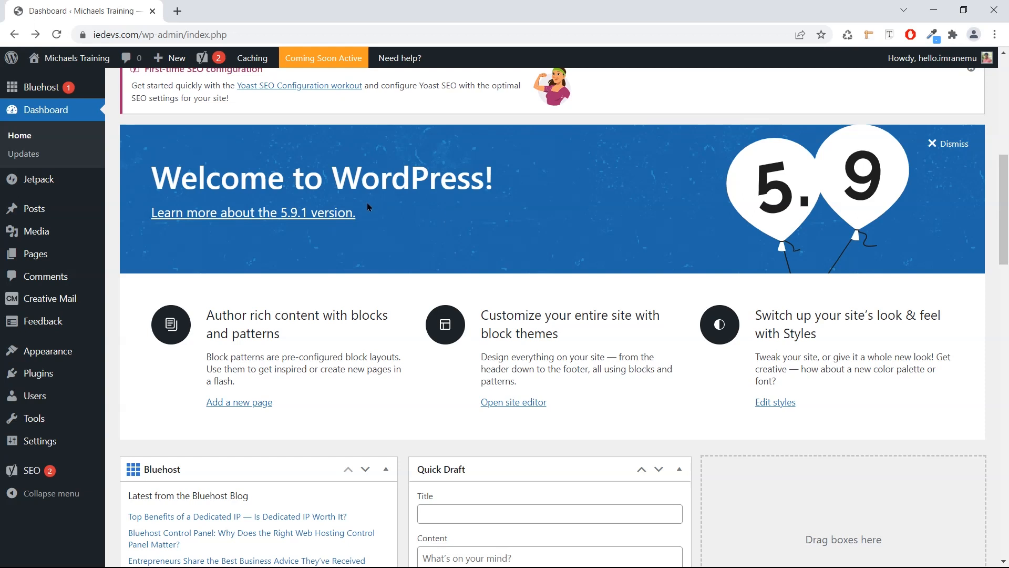
scroll(343, 226, up, 7)
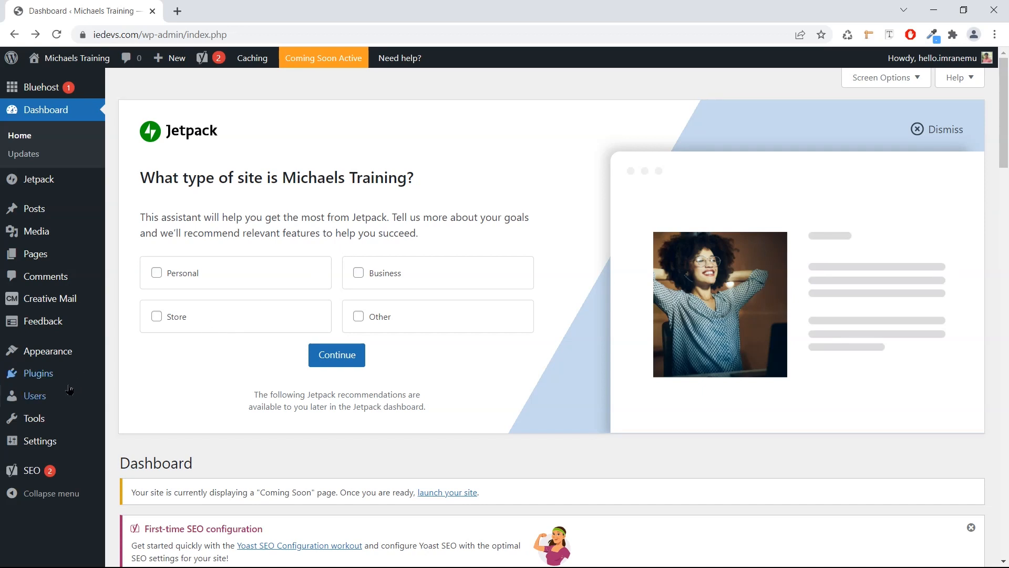
mouse_move(68, 380)
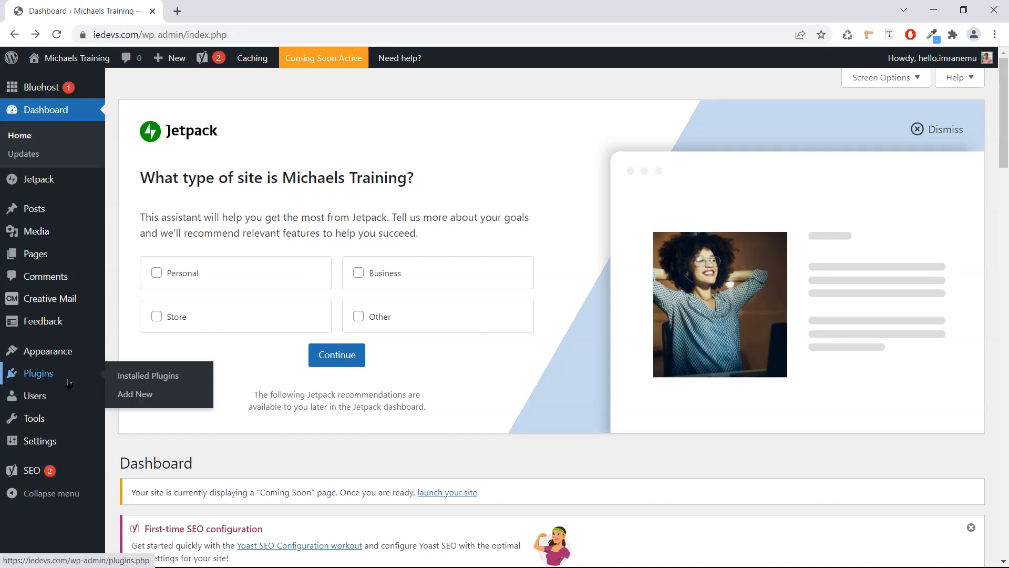
click(125, 376)
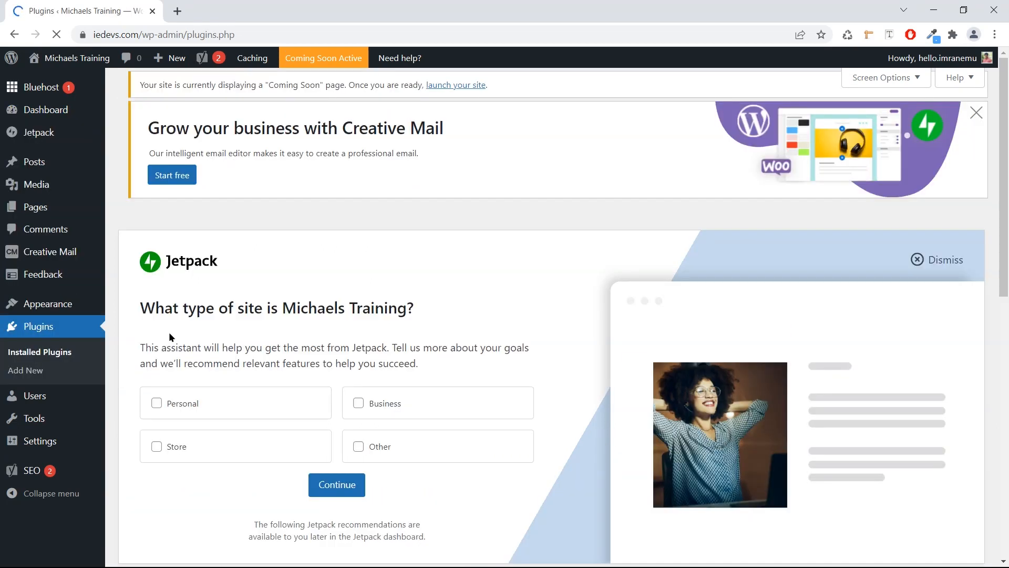
Select all six plugins and bulk-deactivate them.
scroll(194, 310, down, 5)
scroll(194, 310, down, 5)
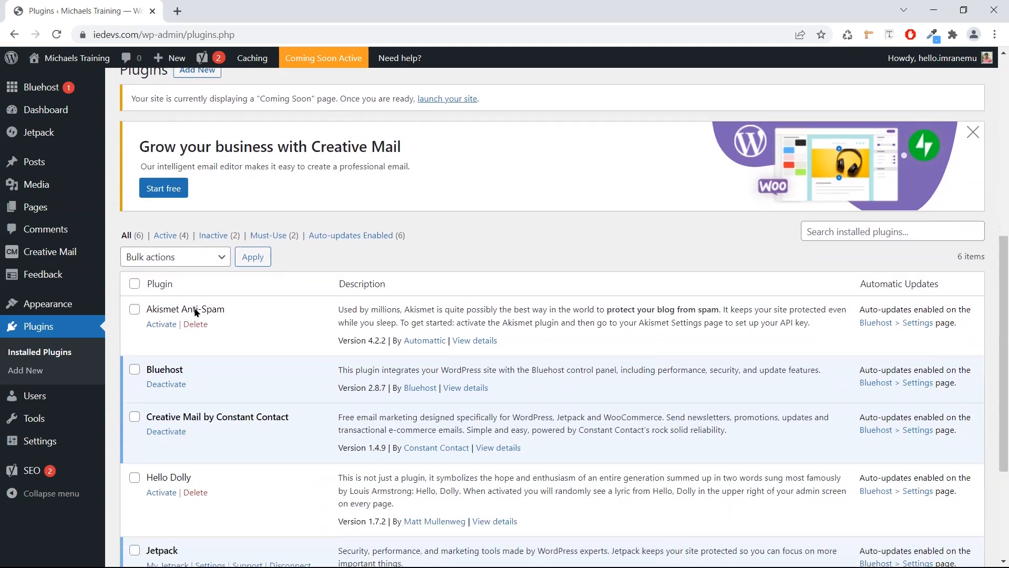
scroll(197, 312, up, 2)
scroll(198, 311, up, 2)
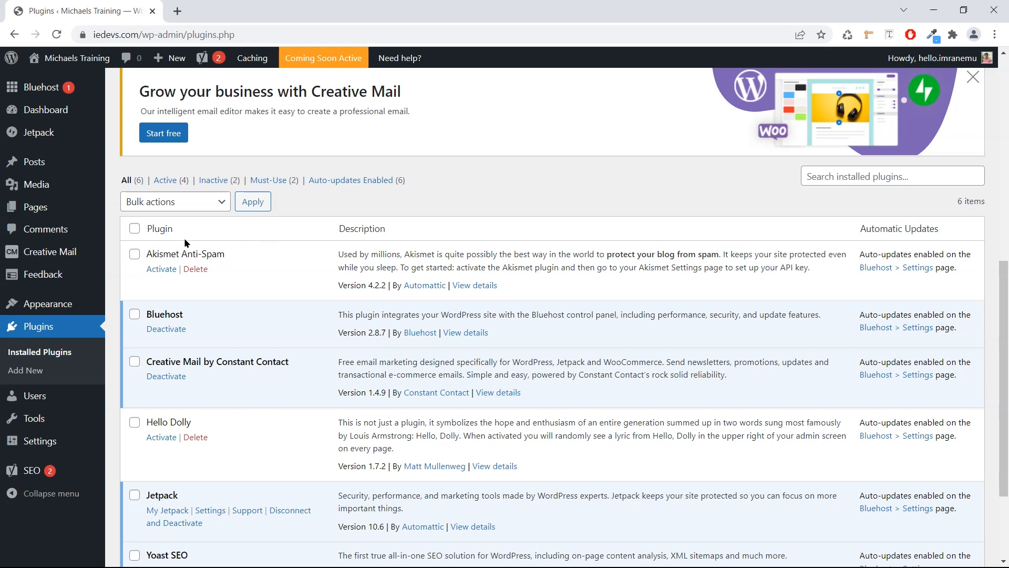
click(134, 229)
click(174, 202)
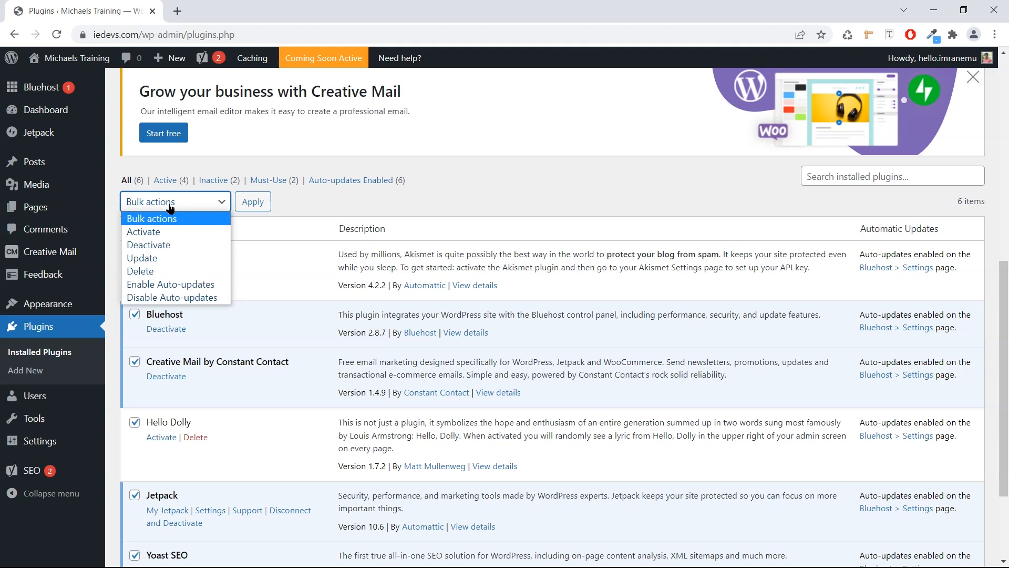
click(159, 245)
click(239, 205)
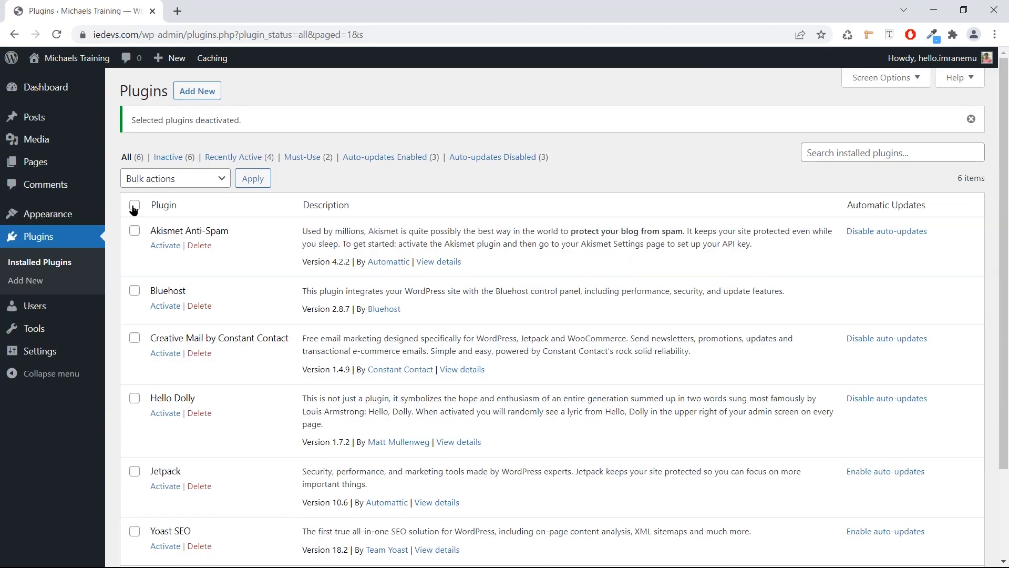
Select all six plugins again, bulk-delete them and confirm the deletion.
click(134, 206)
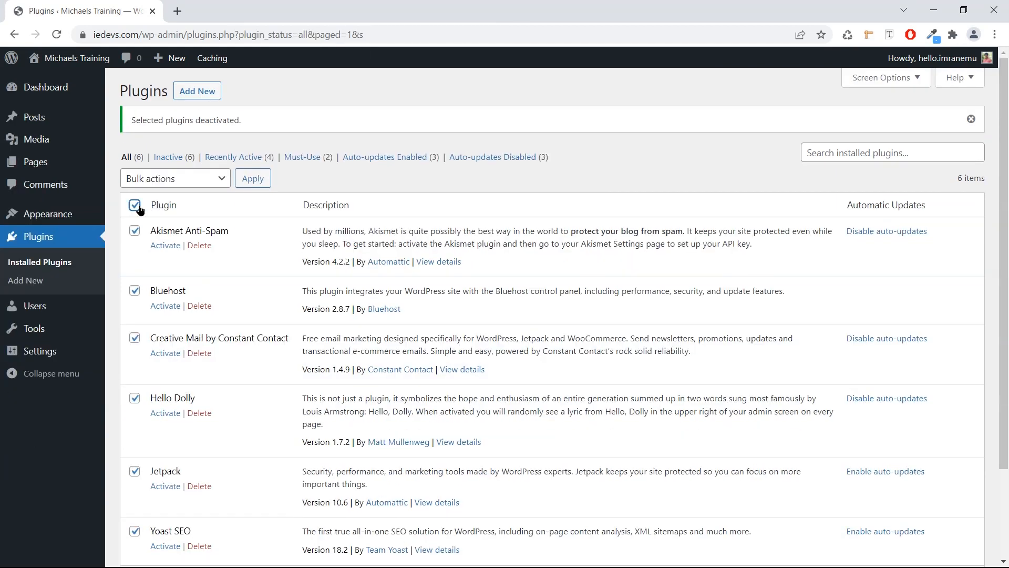
click(200, 182)
click(184, 251)
click(245, 184)
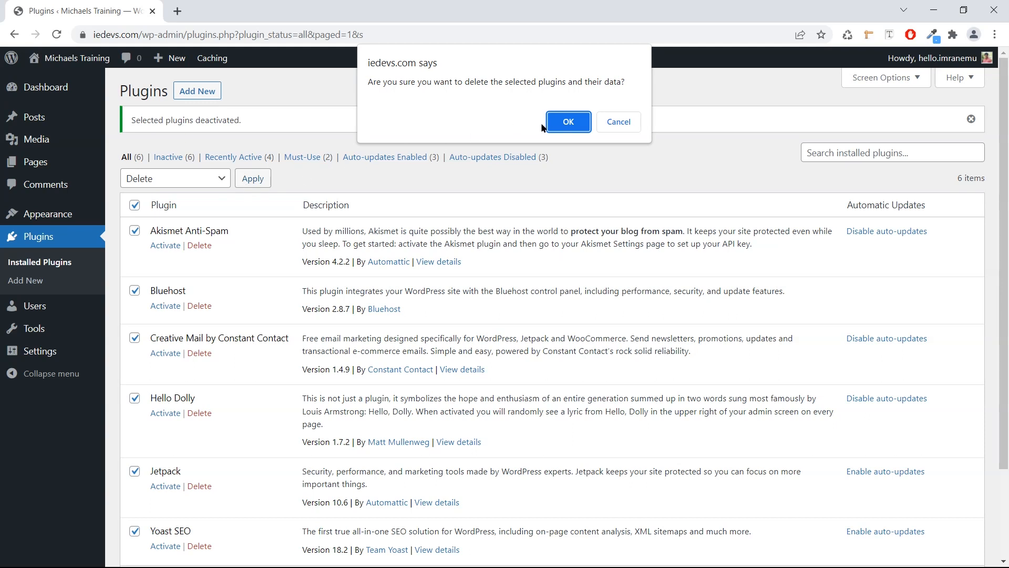
click(557, 126)
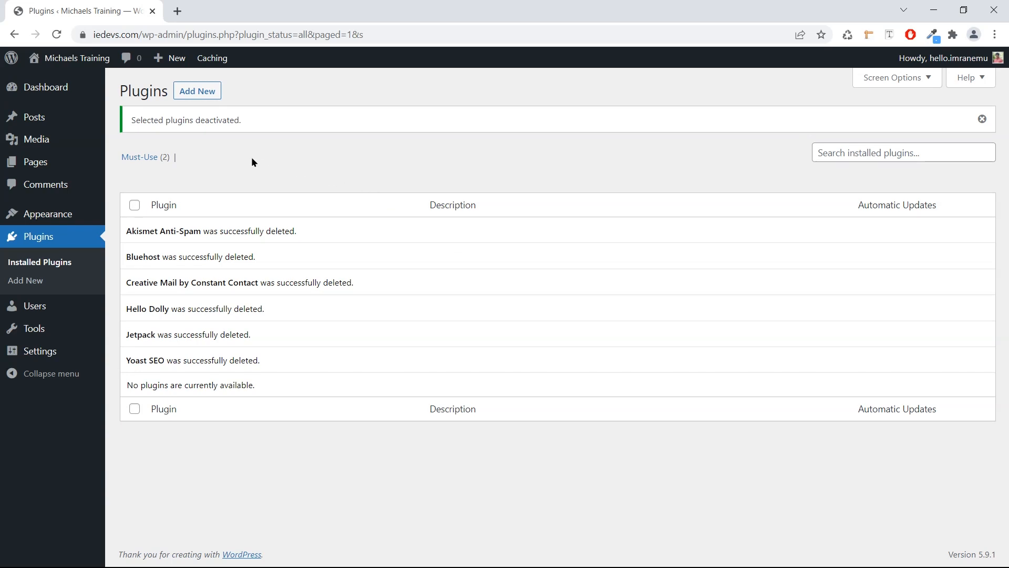
Open the live Michaels Training site from Visit Site in a new browser tab.
mouse_move(59, 58)
right_click(61, 82)
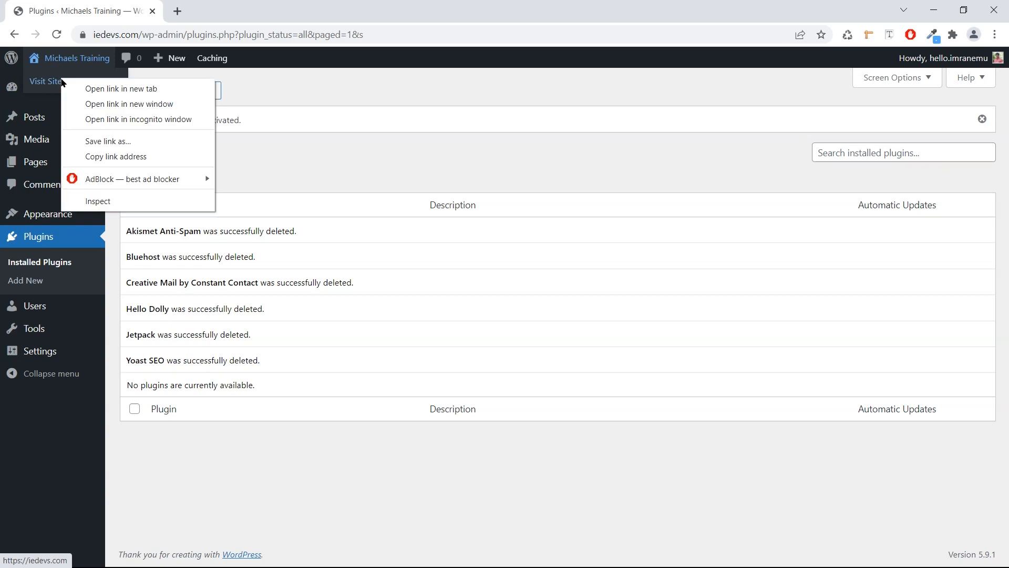
click(74, 86)
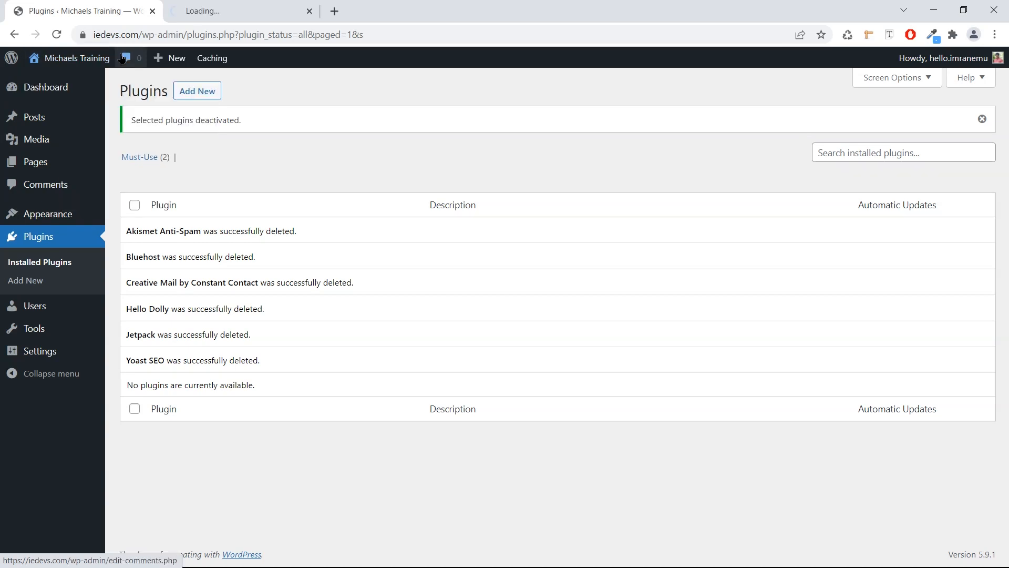
Look over the live site, then return to the admin's Appearance > Themes page.
click(201, 13)
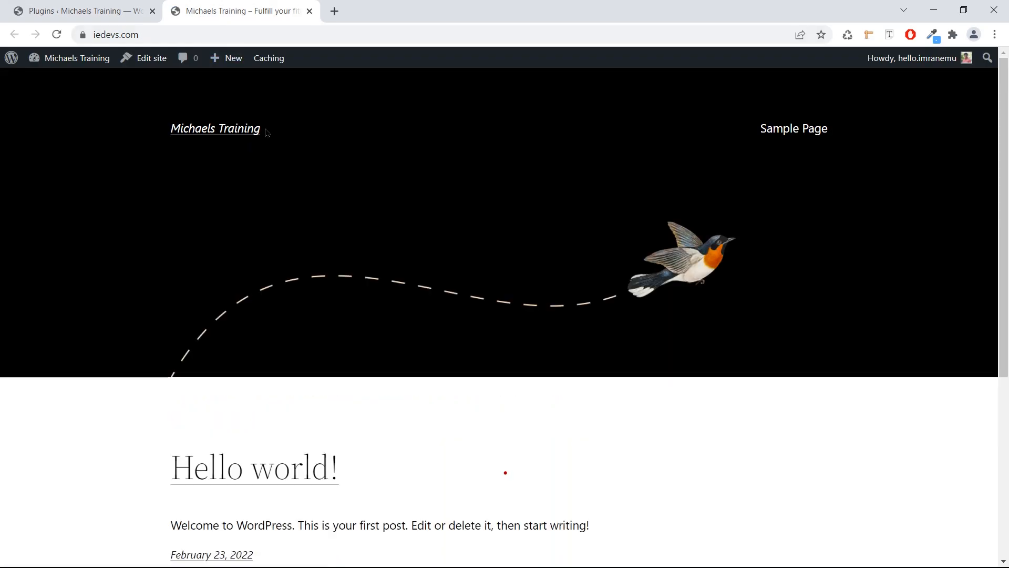
scroll(292, 154, down, 2)
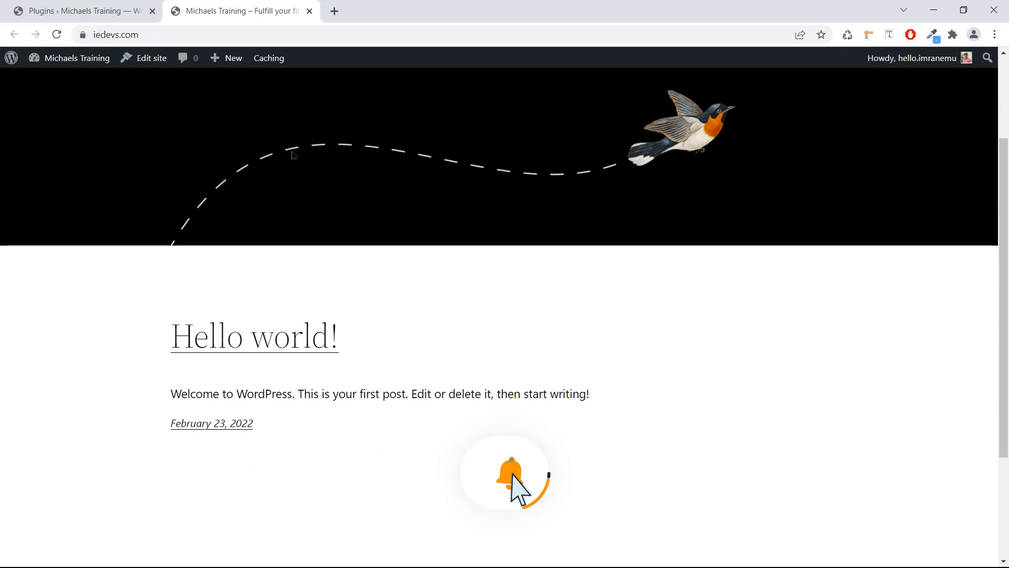
scroll(292, 156, down, 3)
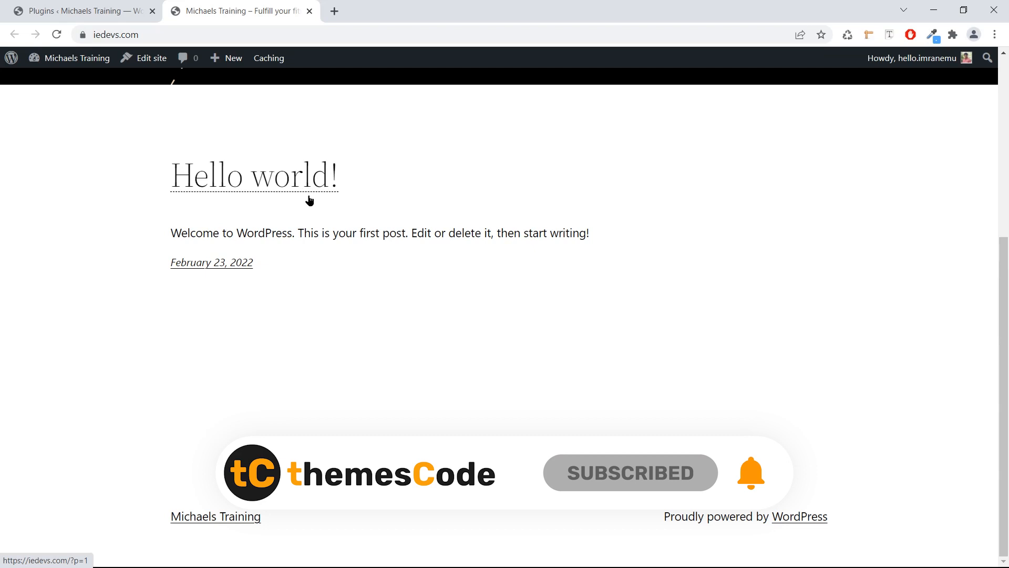
scroll(309, 200, up, 5)
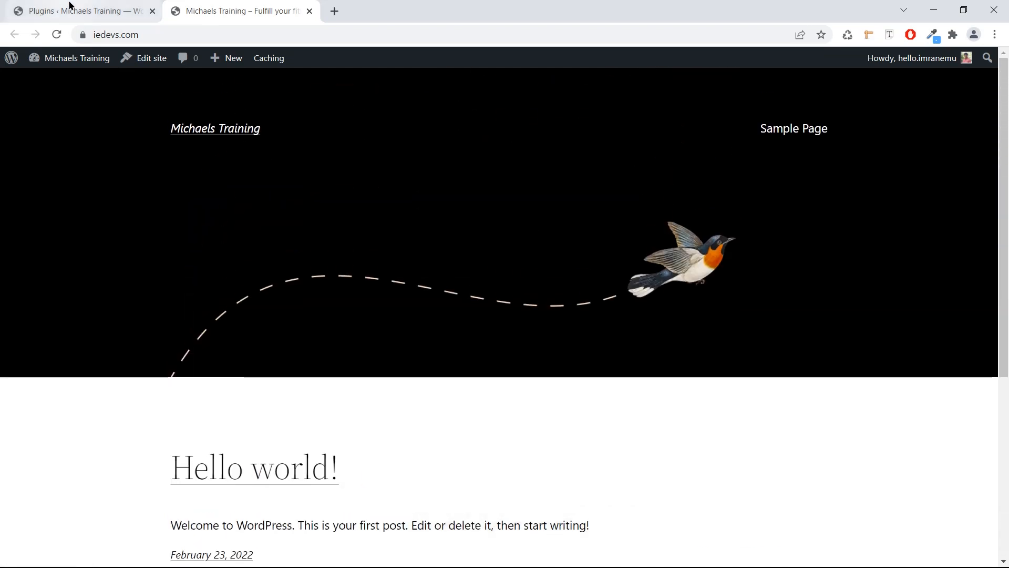
click(70, 5)
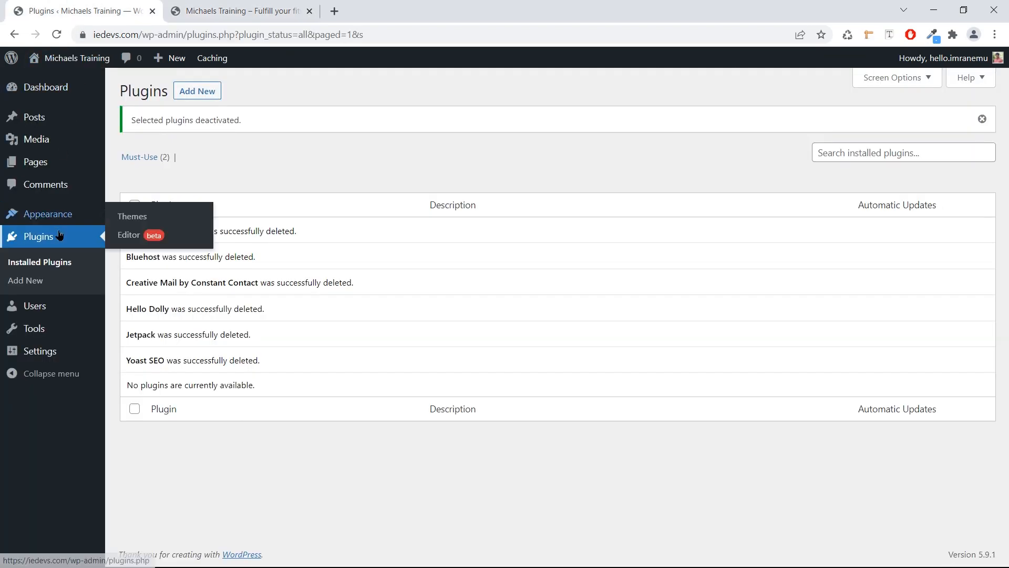
click(125, 224)
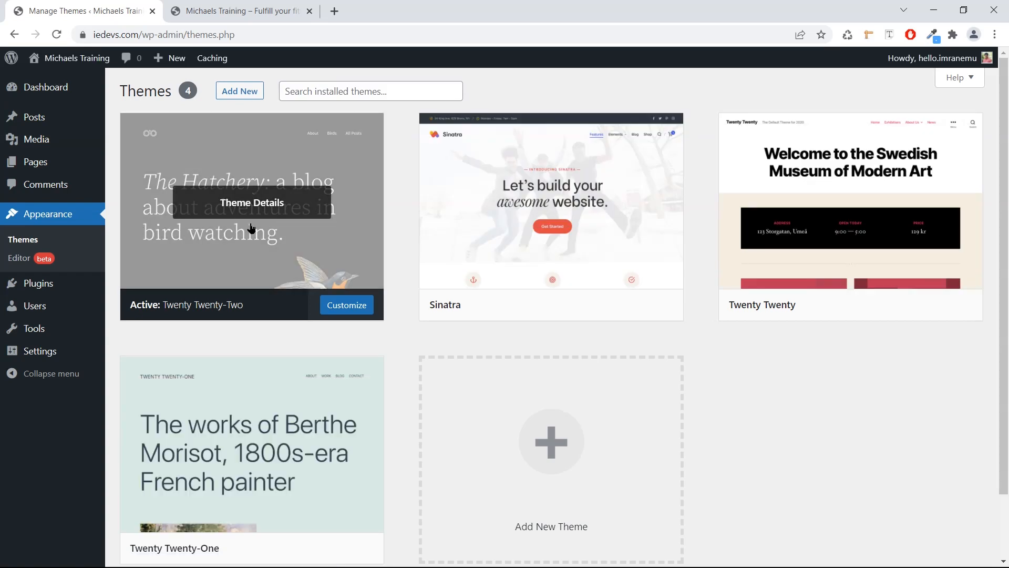
Search the theme directory for 'Ocean Wp', then install and activate OceanWP.
scroll(380, 251, down, 2)
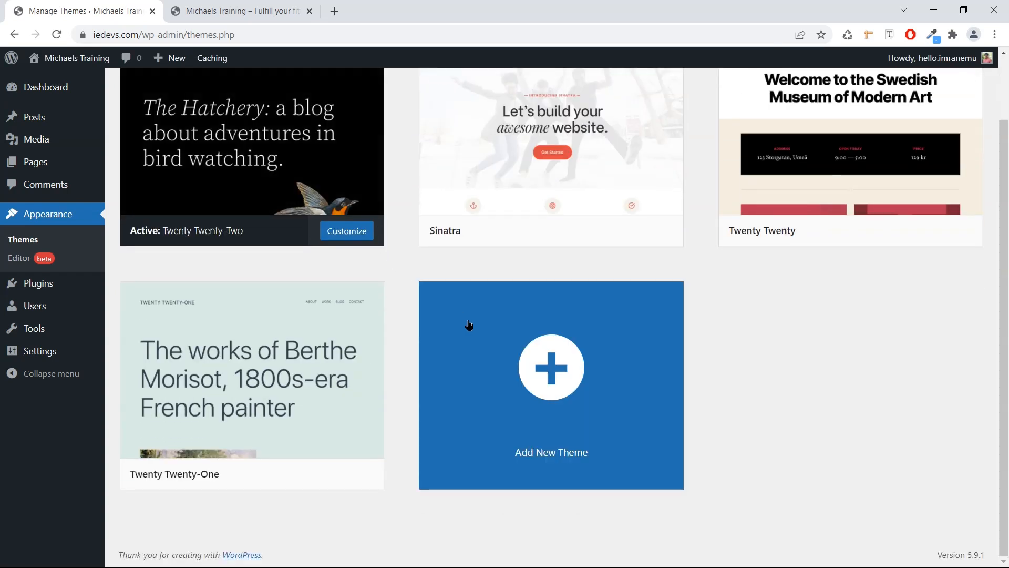
click(547, 378)
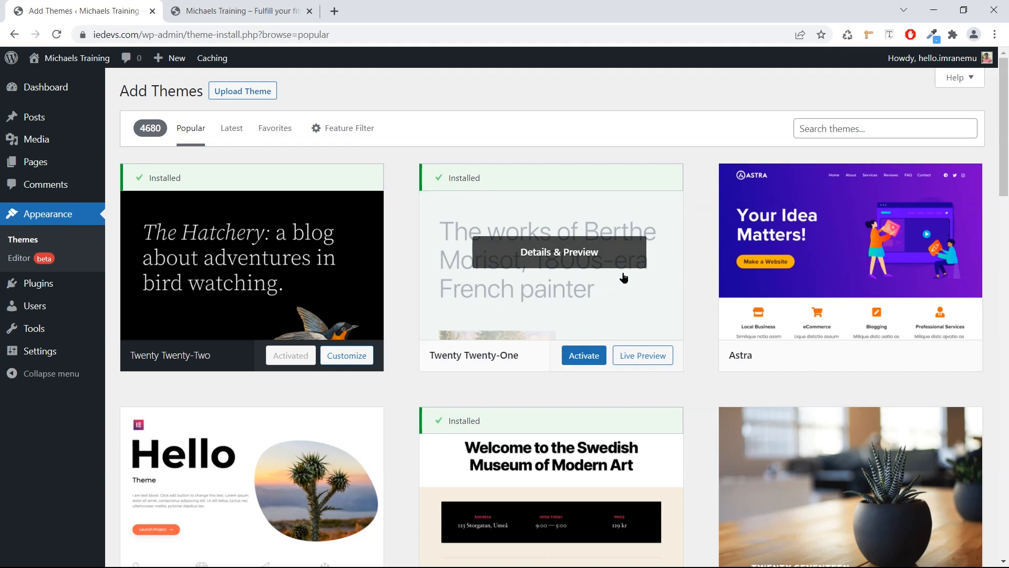
click(815, 136)
text(Ocea)
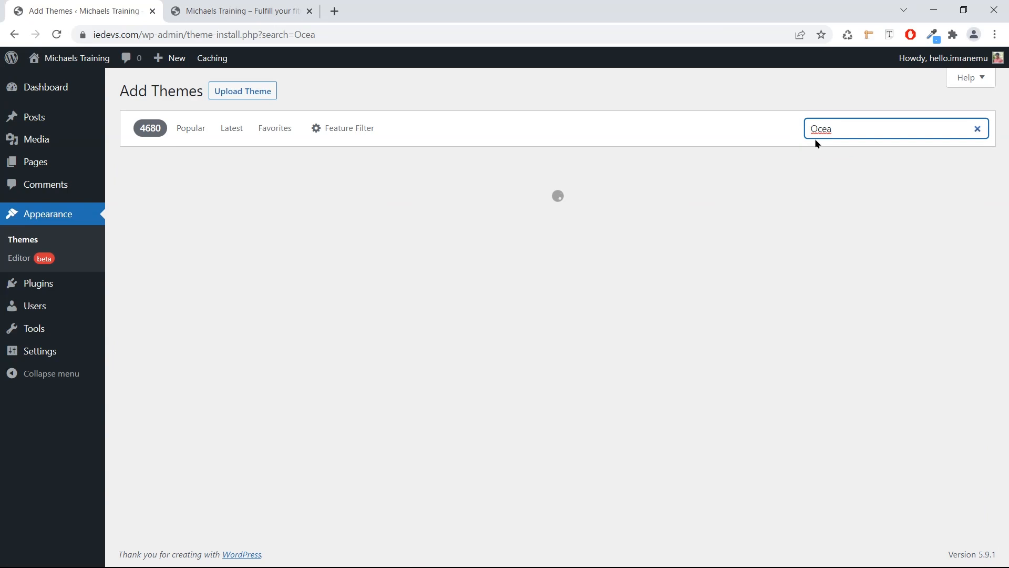
text(n Wp)
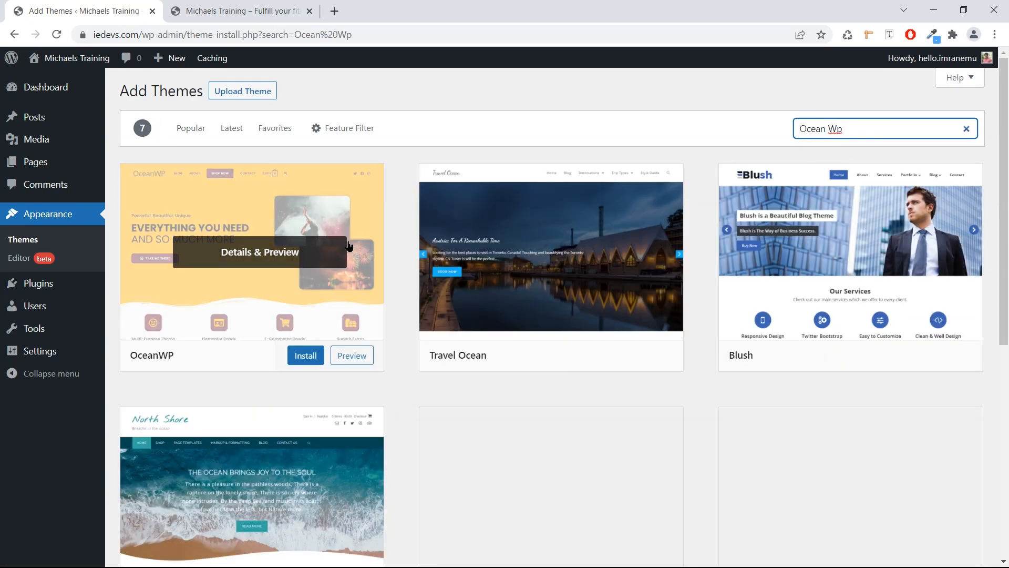
click(306, 356)
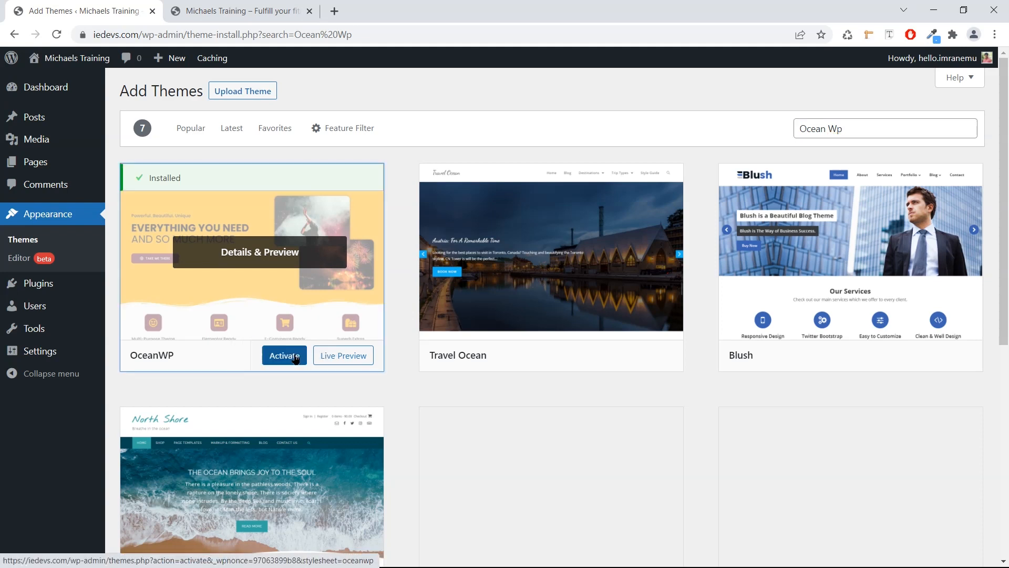
click(295, 358)
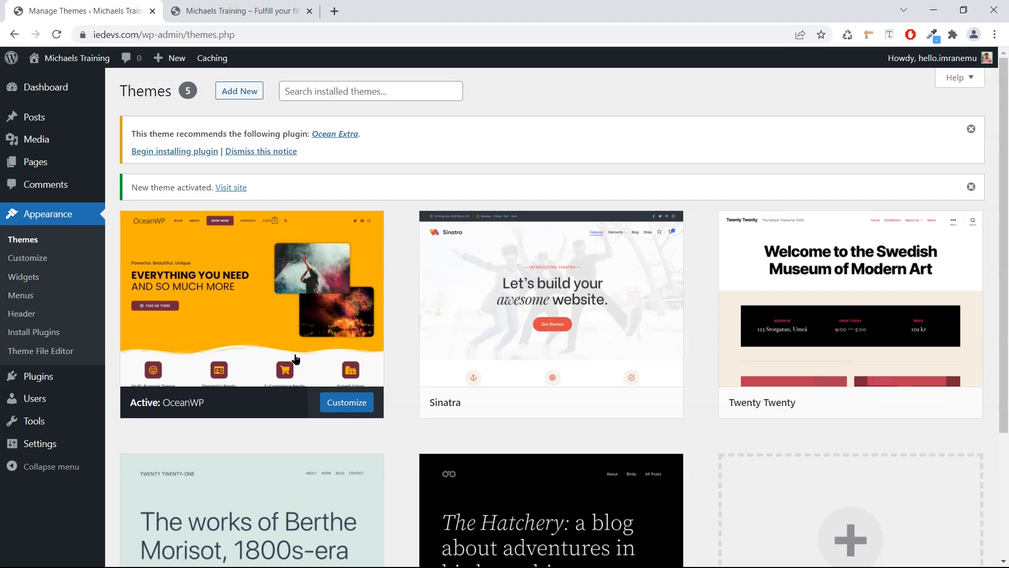
click(284, 9)
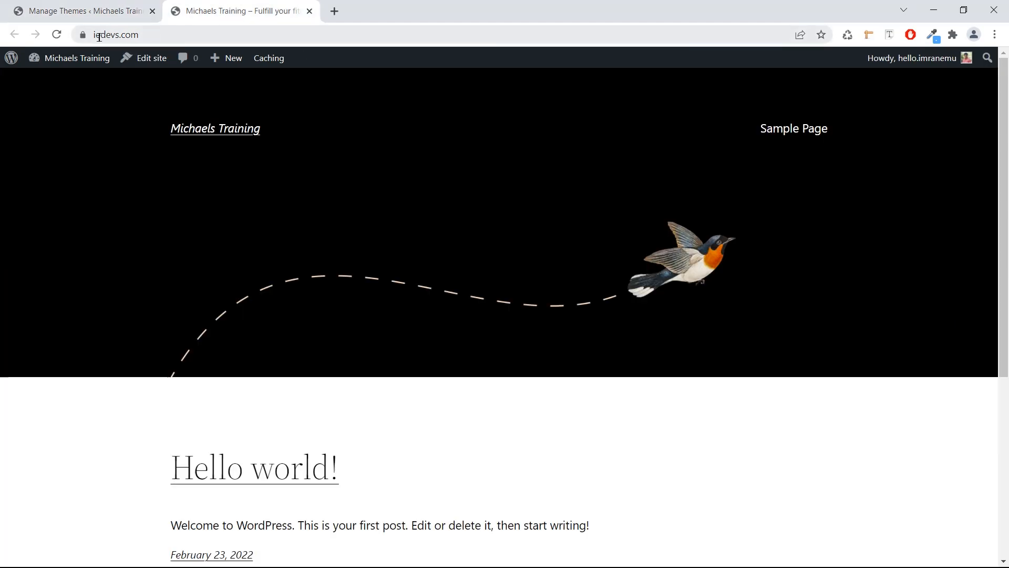
click(58, 35)
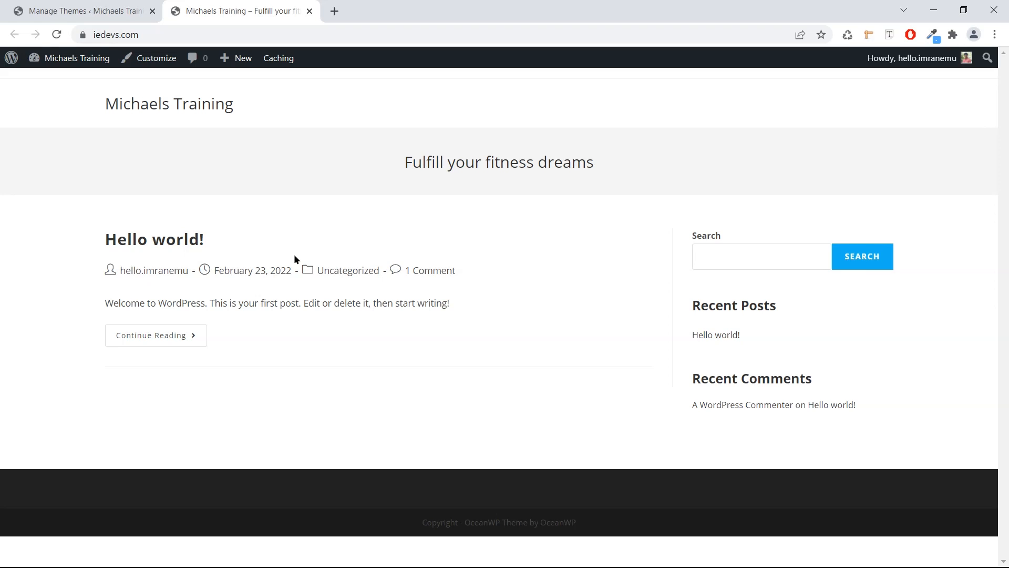
click(72, 9)
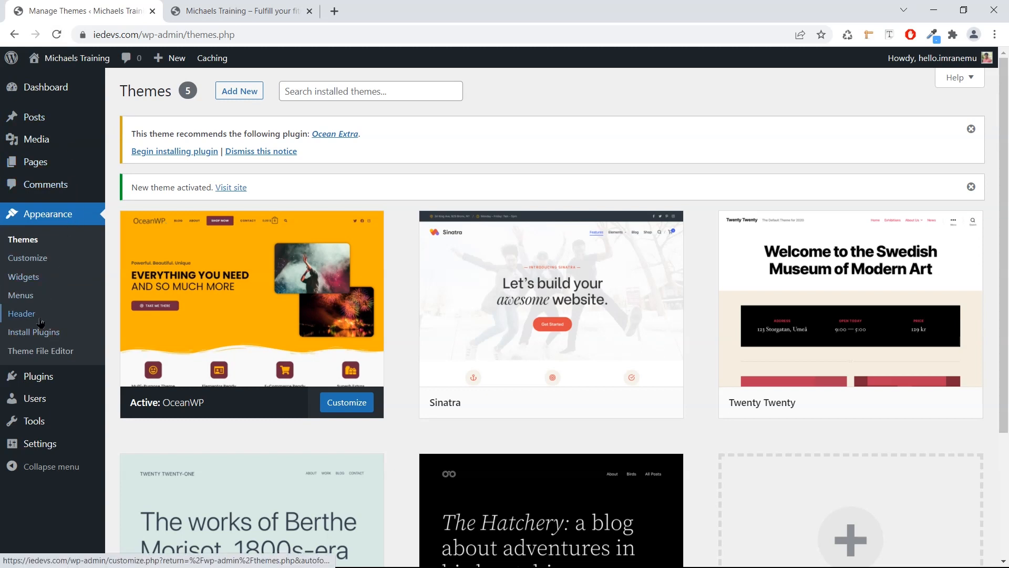
Install and activate the Ocean Extra plugin from Add New Plugins, then return to the Dashboard.
mouse_move(48, 379)
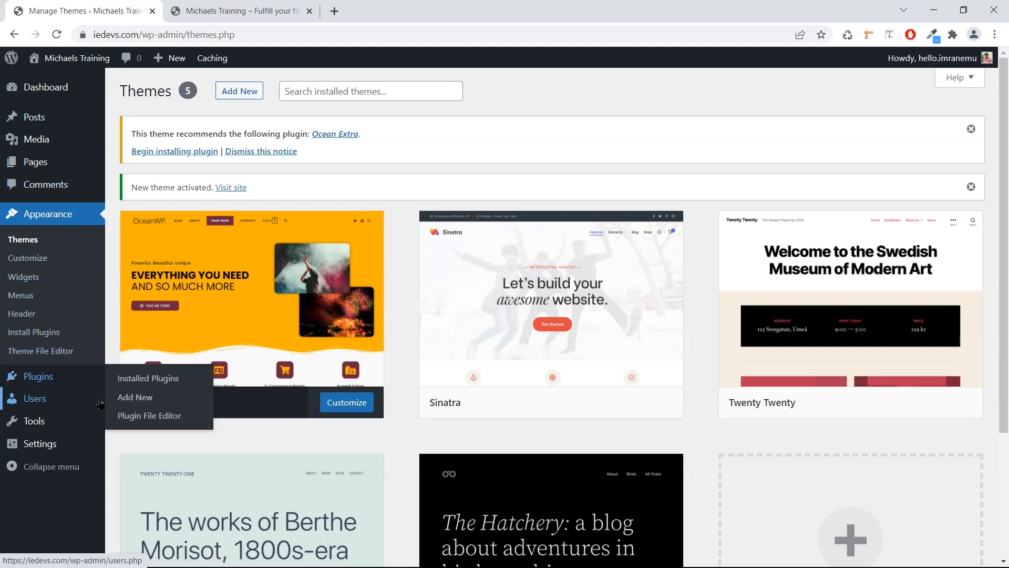
click(123, 398)
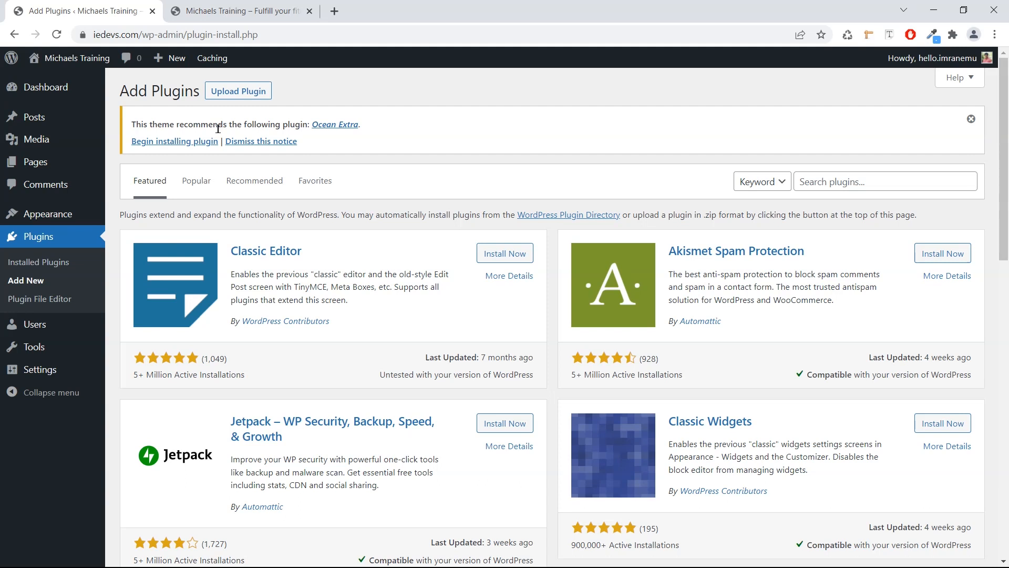
click(193, 142)
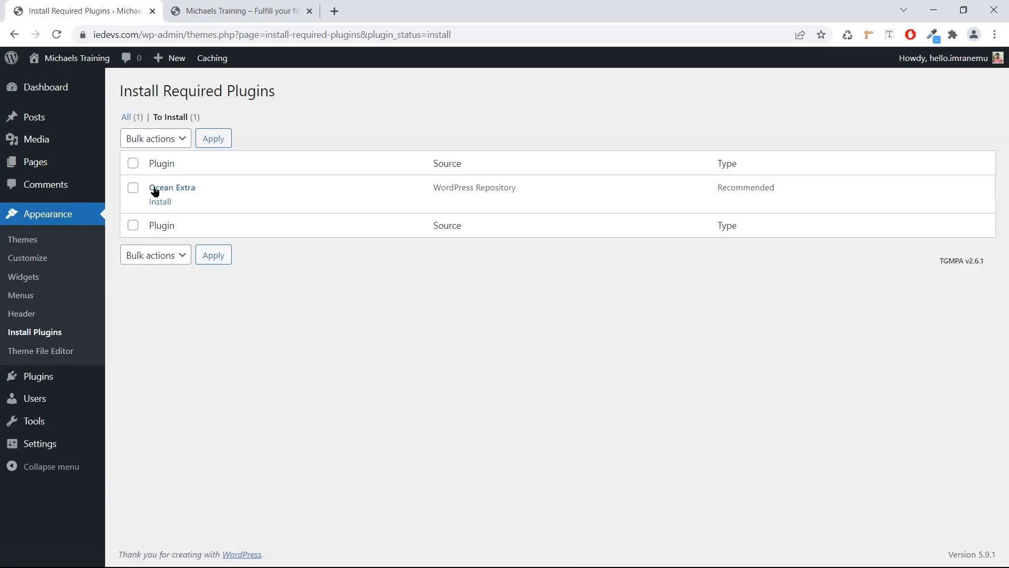
click(151, 205)
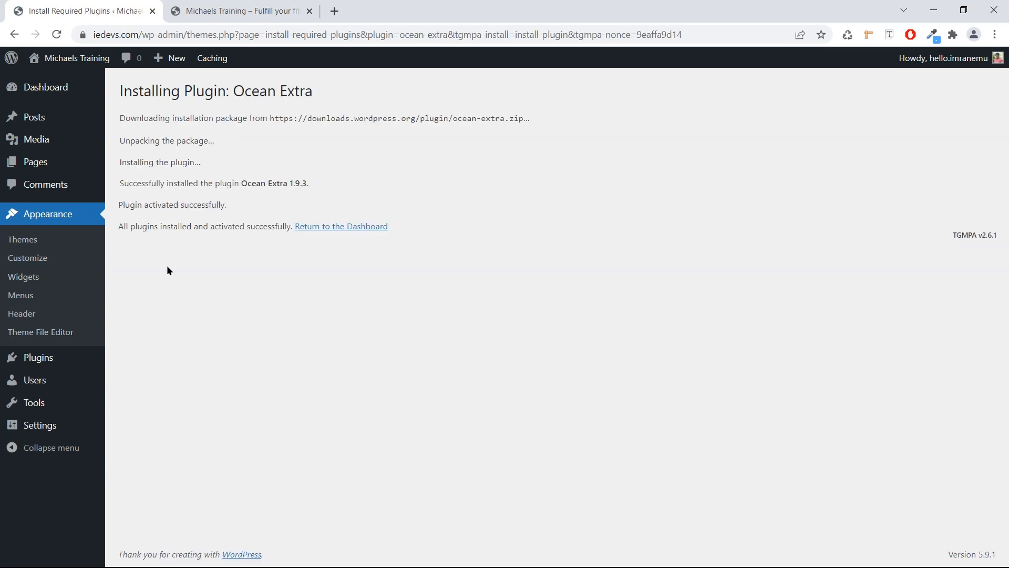
click(62, 99)
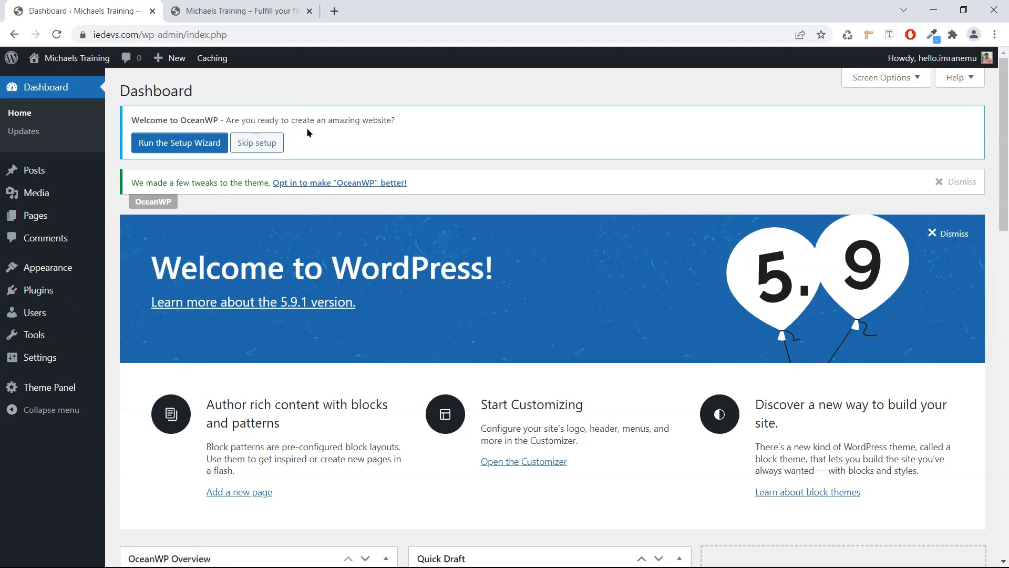
Launch the OceanWP setup wizard and get started to reach the demo list.
click(196, 153)
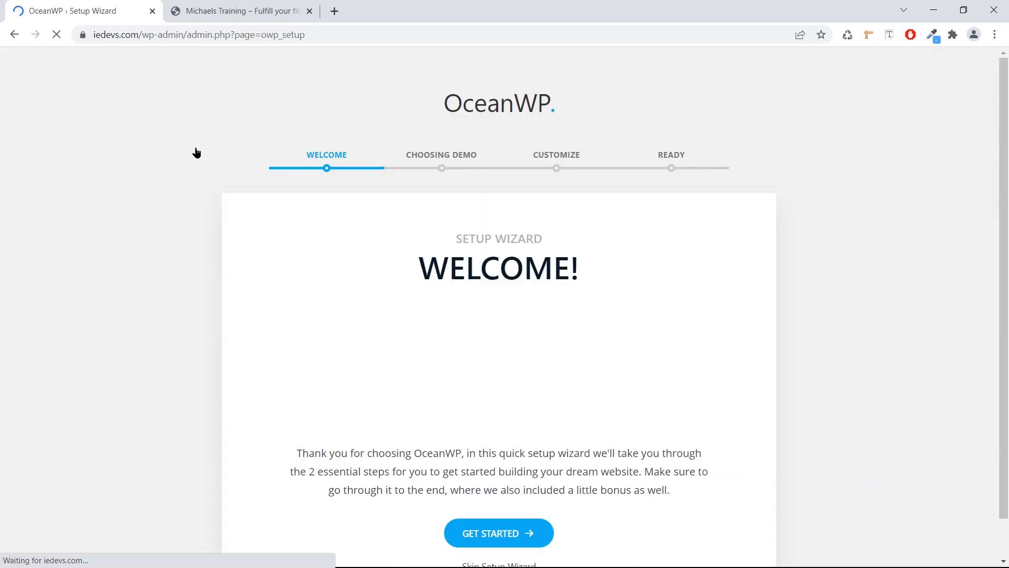
scroll(232, 226, down, 1)
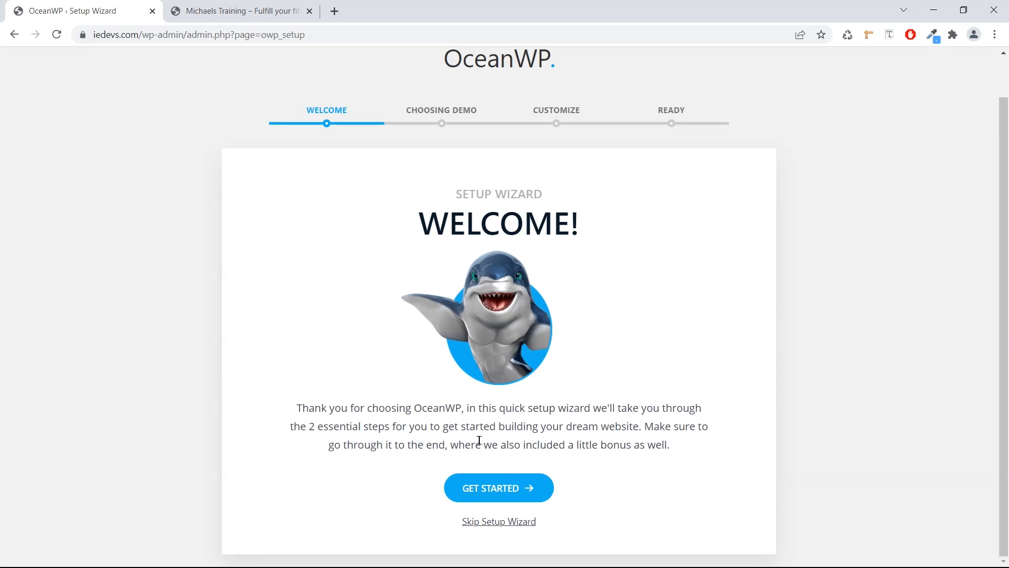
click(489, 487)
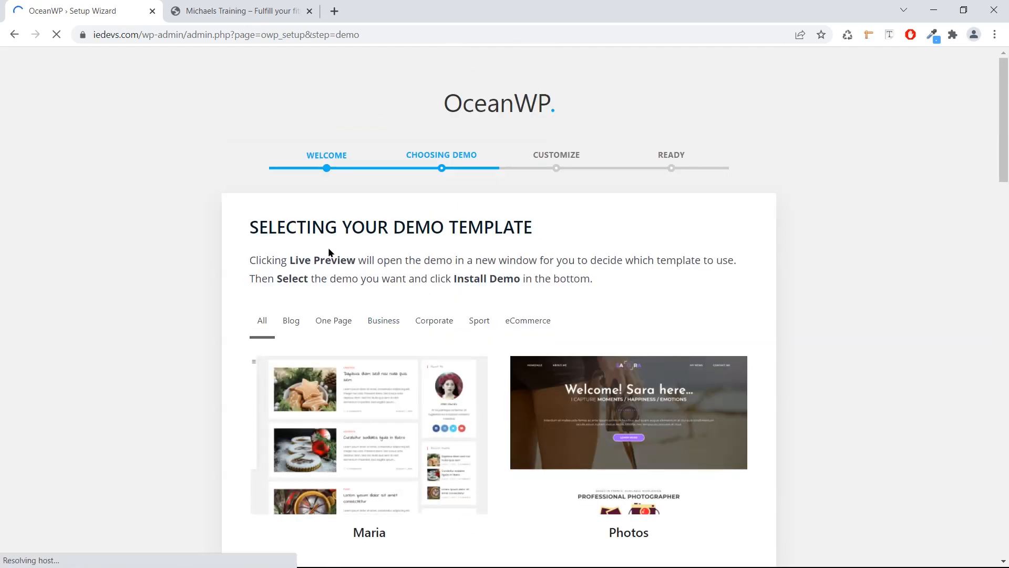
scroll(297, 235, down, 1)
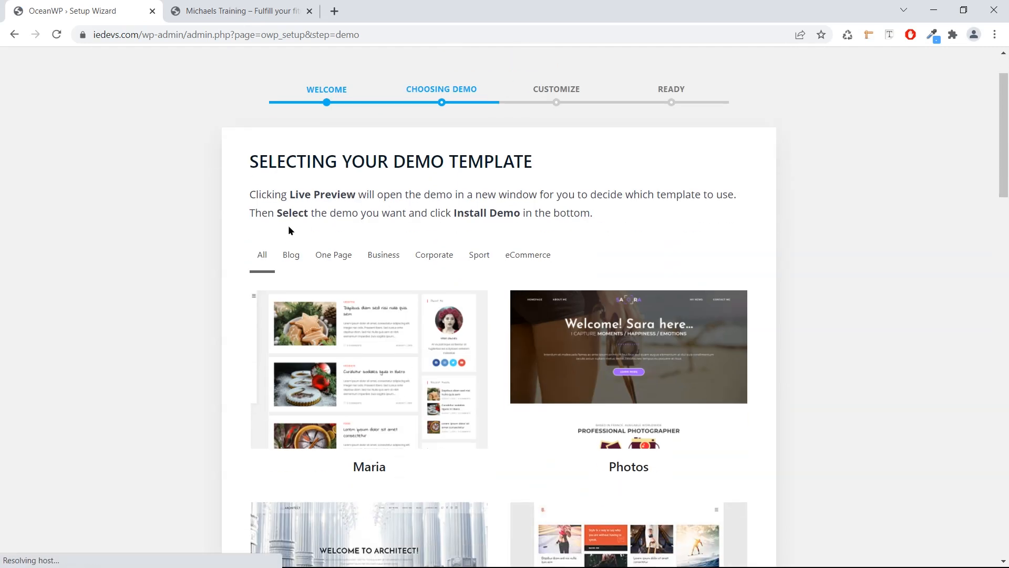
scroll(288, 230, down, 1)
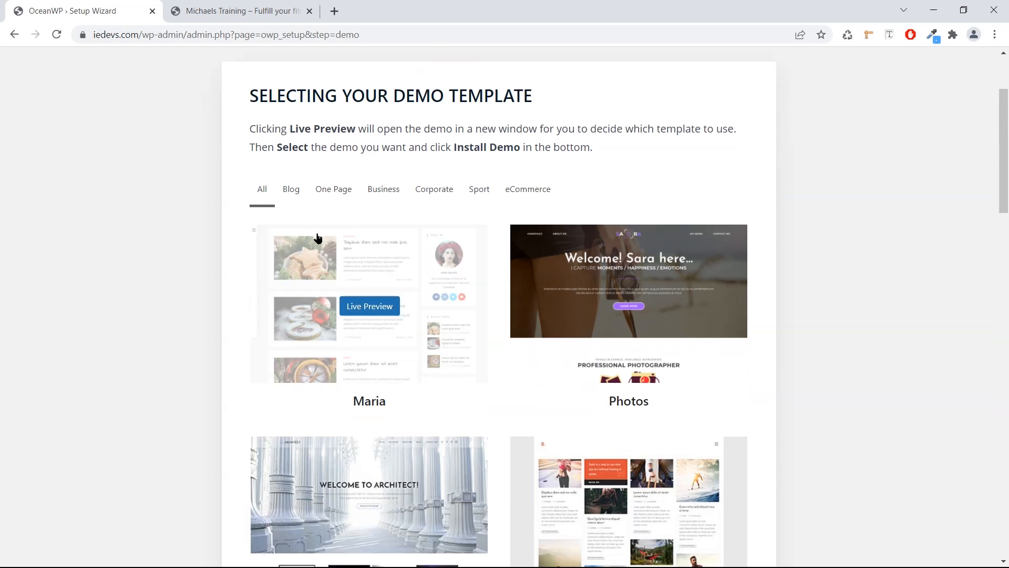
scroll(323, 240, down, 1)
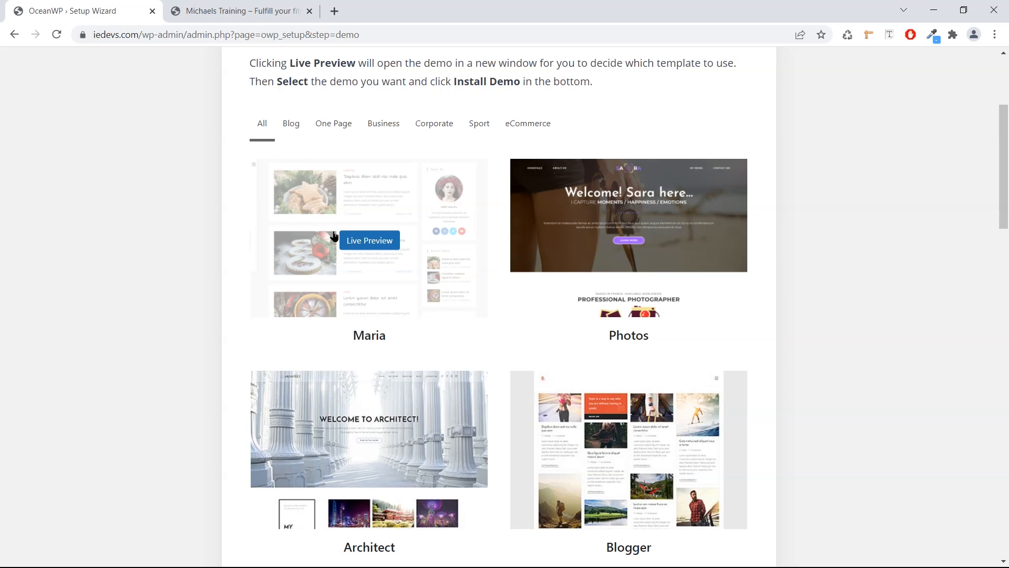
scroll(400, 362, down, 5)
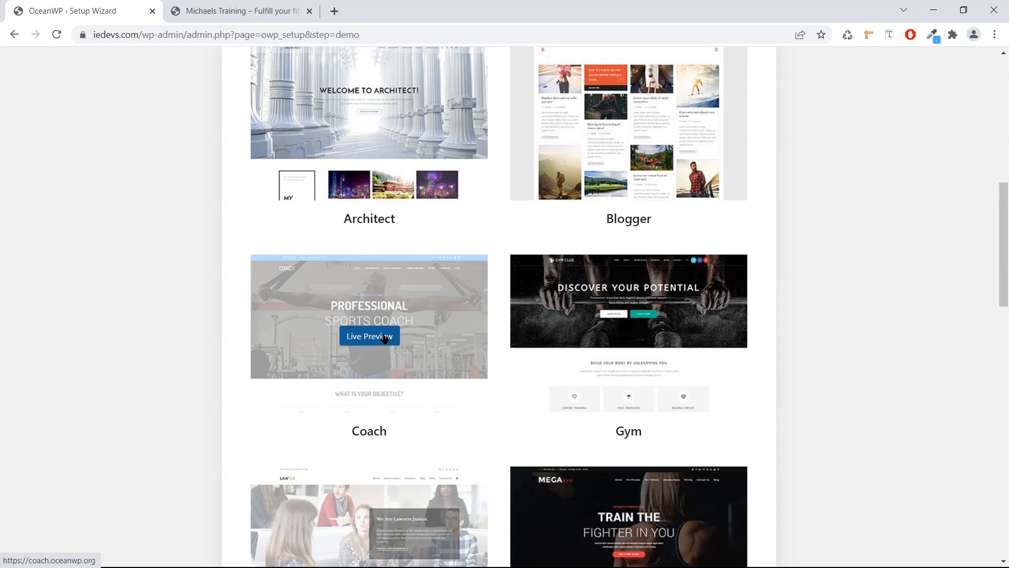
Live-preview the Coach demo site, then go back to the wizard's demo list.
click(384, 337)
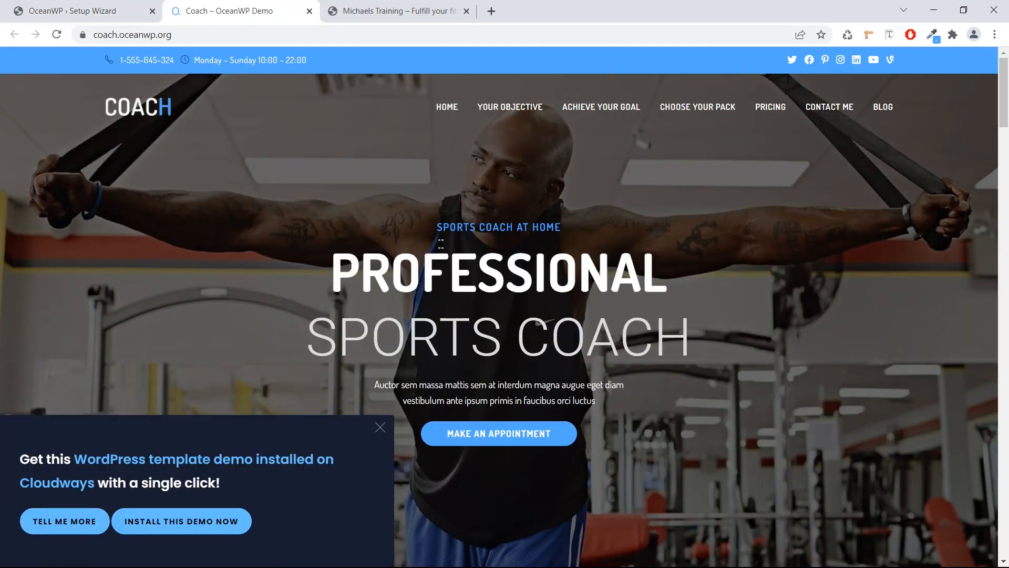
scroll(442, 243, down, 1)
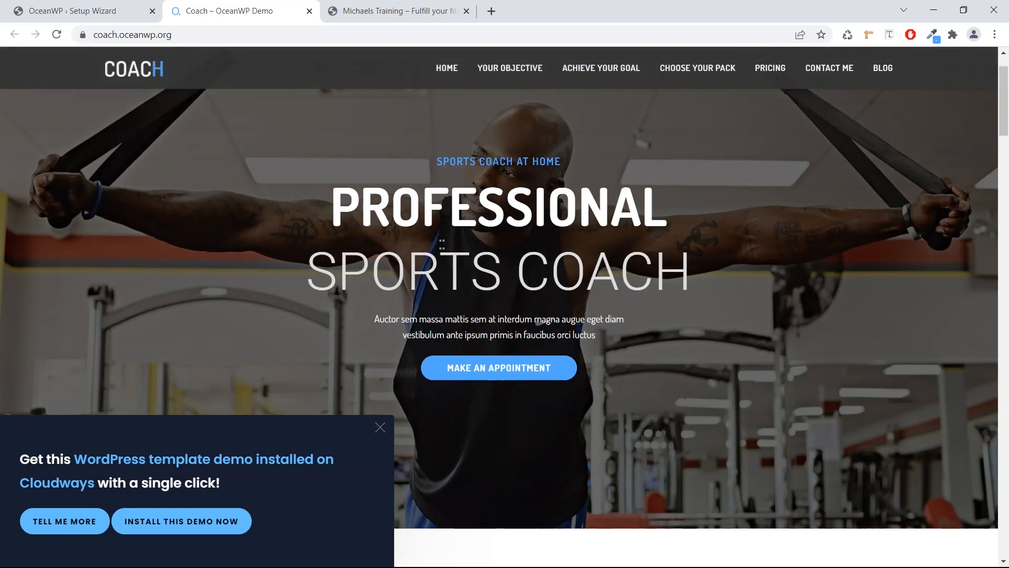
scroll(451, 241, down, 2)
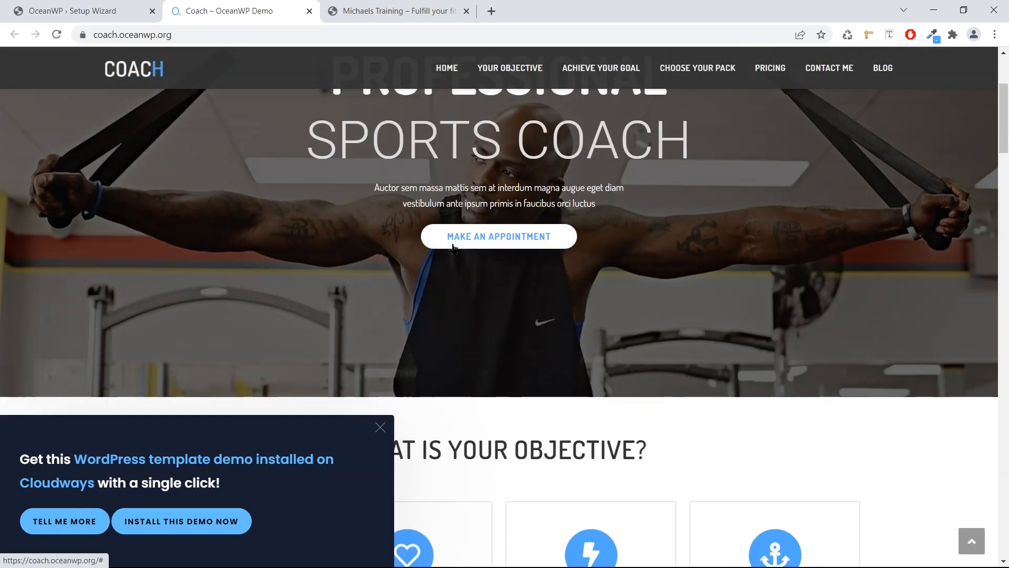
scroll(454, 248, down, 1)
scroll(454, 248, down, 1)
scroll(441, 247, down, 1)
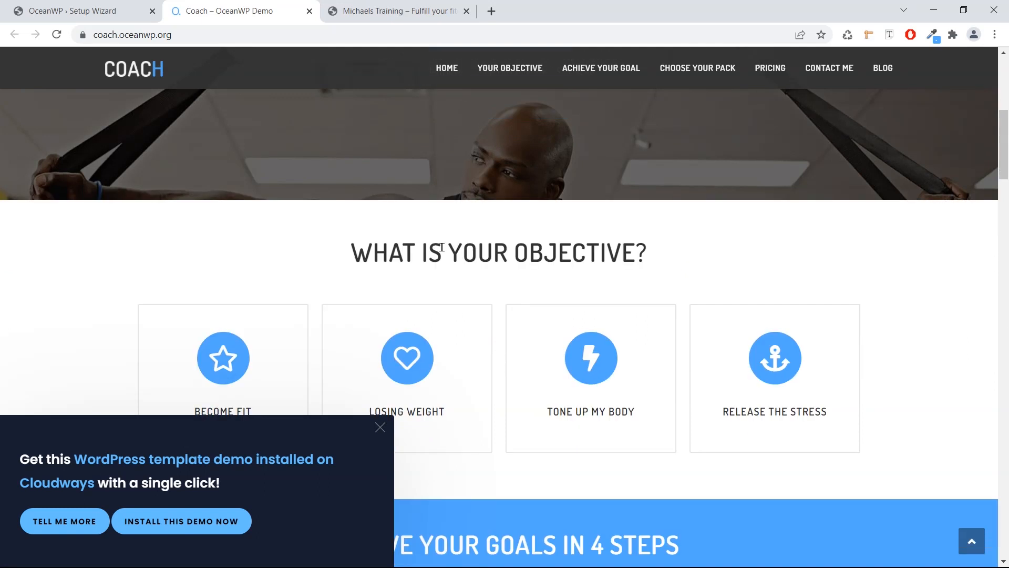
click(127, 6)
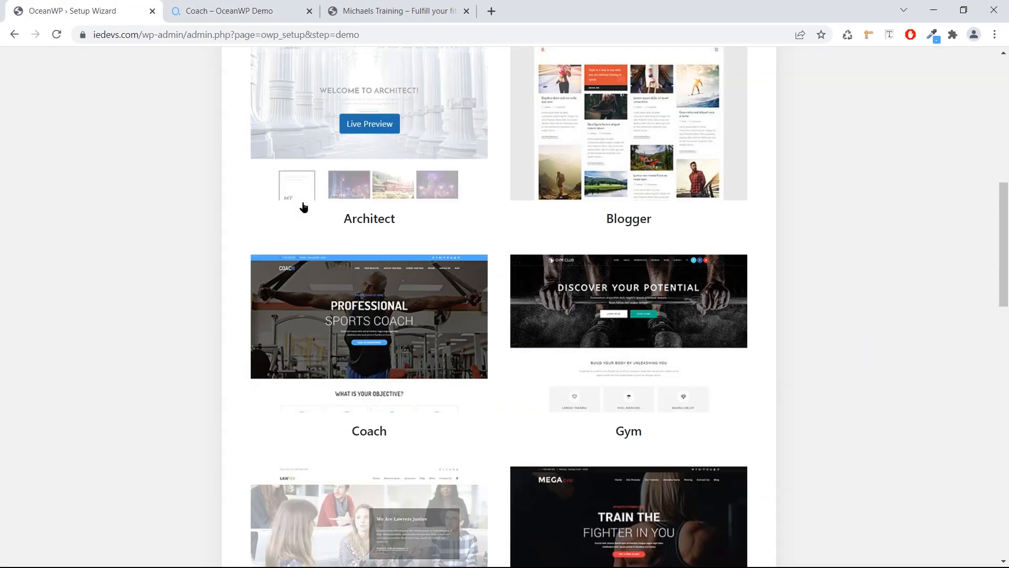
Select the Coach demo template.
mouse_move(329, 284)
click(309, 409)
scroll(350, 337, down, 1)
scroll(351, 339, down, 20)
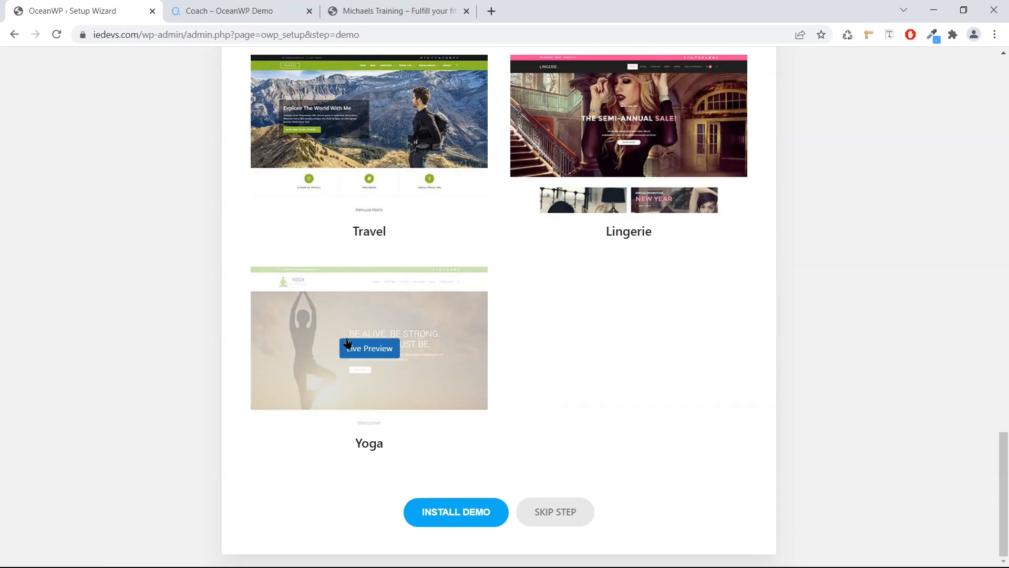
Install the Coach demo's required plugins: Ocean Social Sharing, Elementor and WPForms.
click(417, 506)
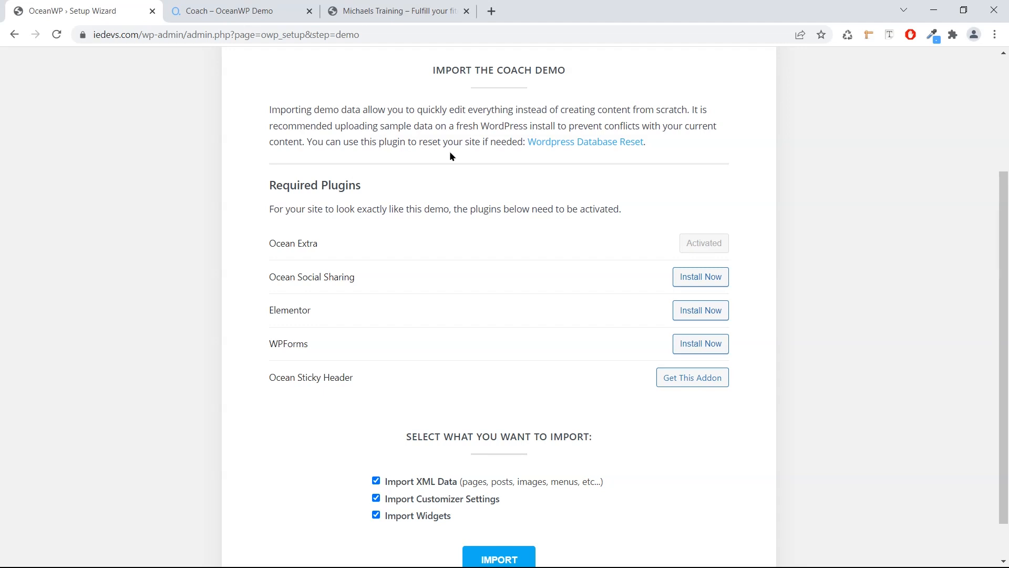
click(683, 279)
click(687, 314)
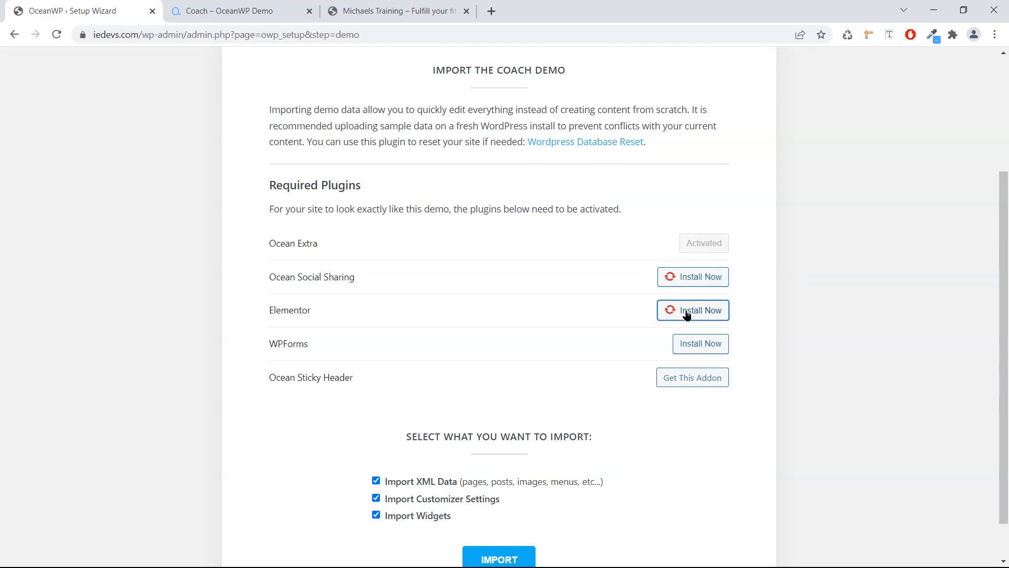
click(701, 348)
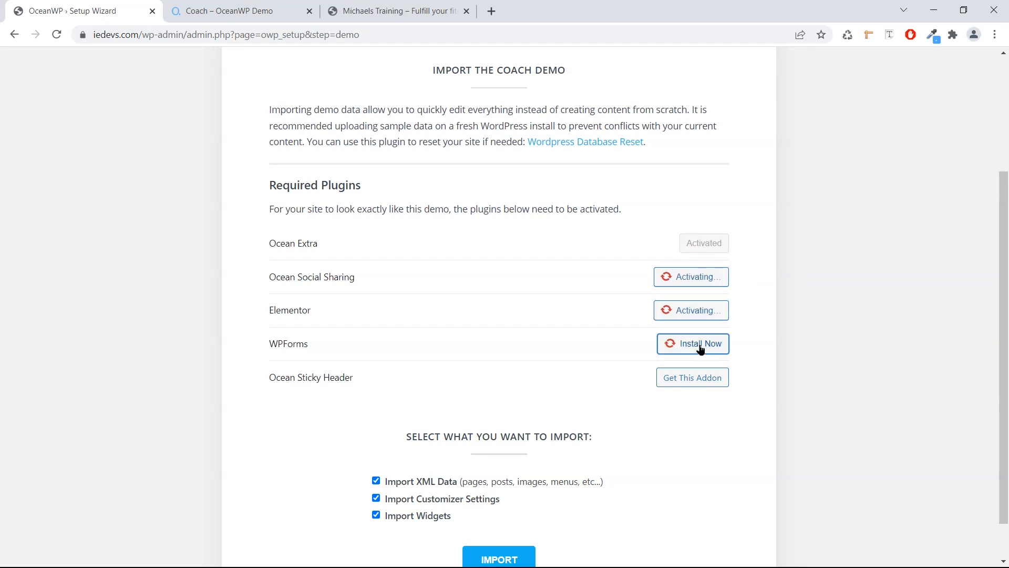
scroll(693, 389, down, 1)
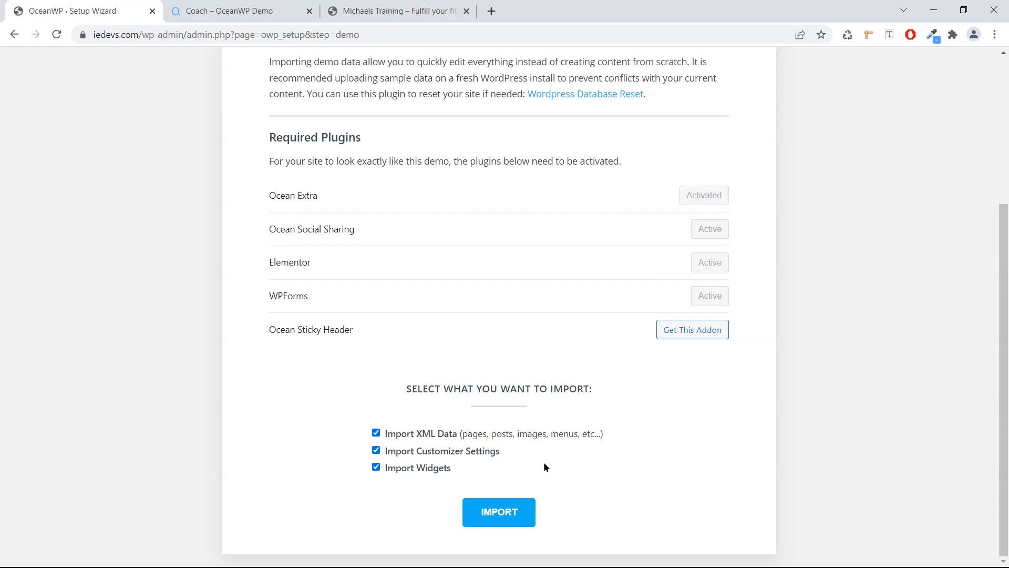
Import the Coach demo content, skip the logo and colour step, and finish the wizard.
click(481, 508)
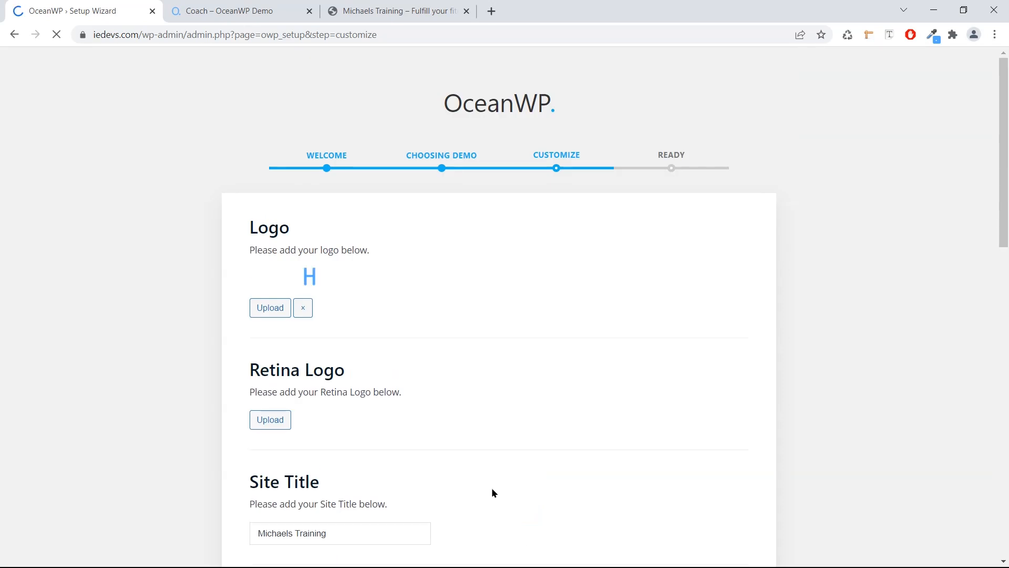
scroll(478, 458, down, 15)
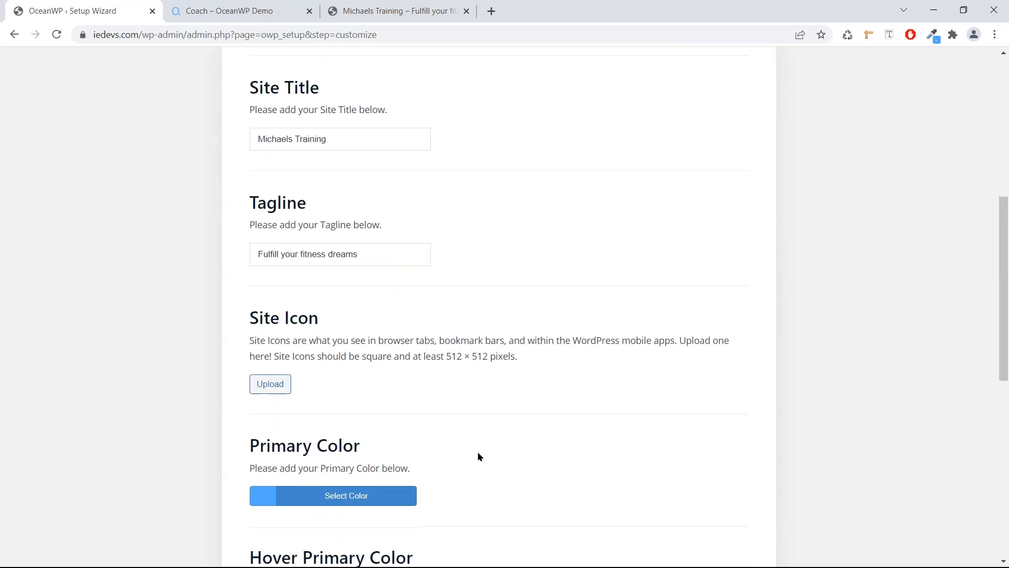
scroll(479, 452, down, 1)
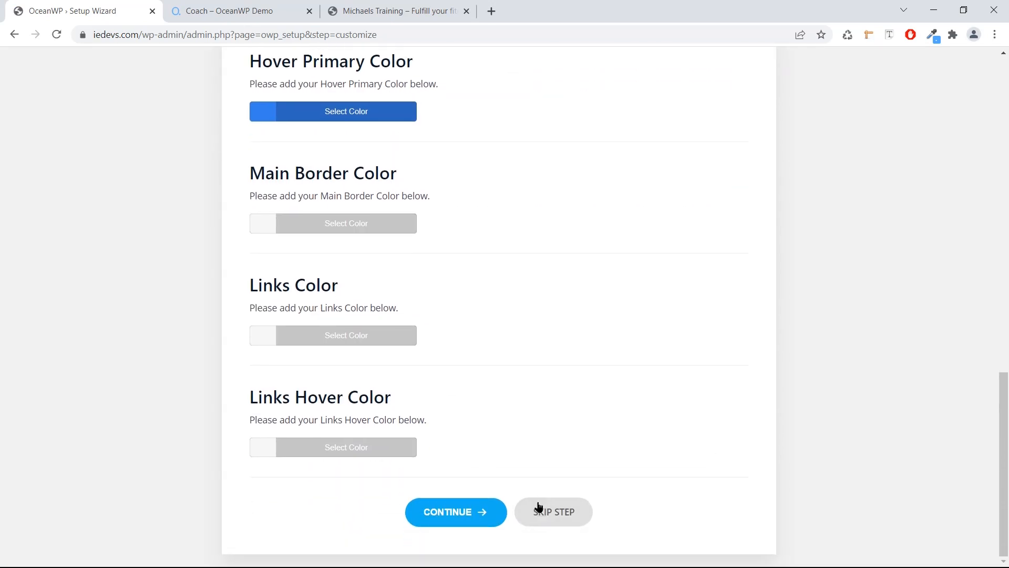
click(538, 513)
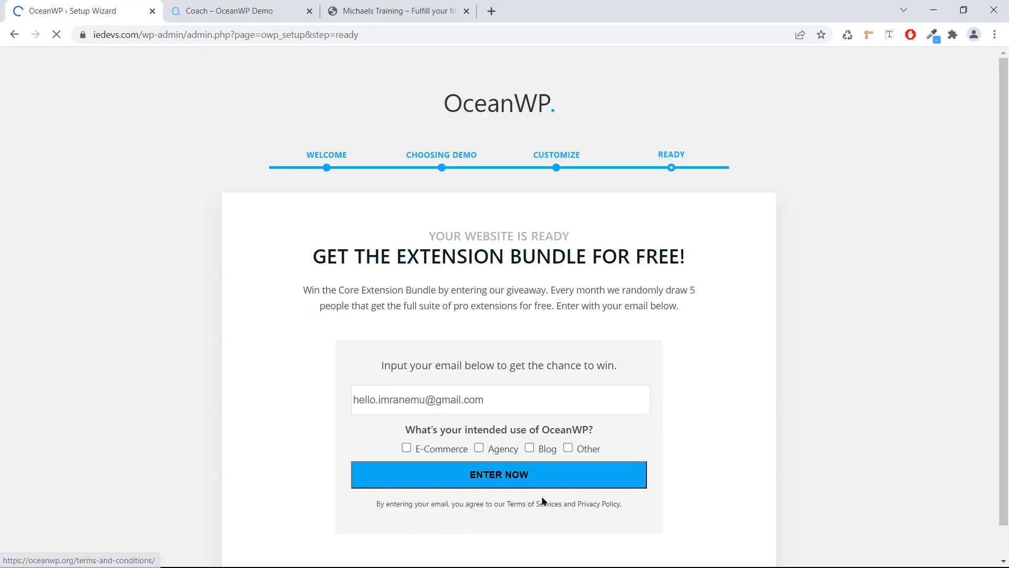
scroll(510, 453, down, 2)
click(498, 509)
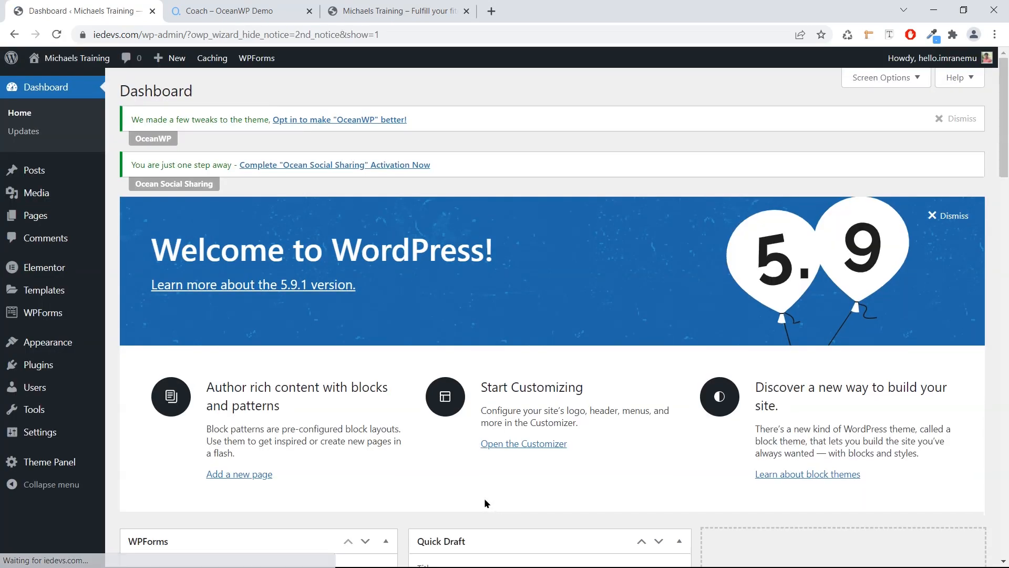
Reload the site's front-page tab and scroll through the new Professional Sports Coach homepage.
click(347, 11)
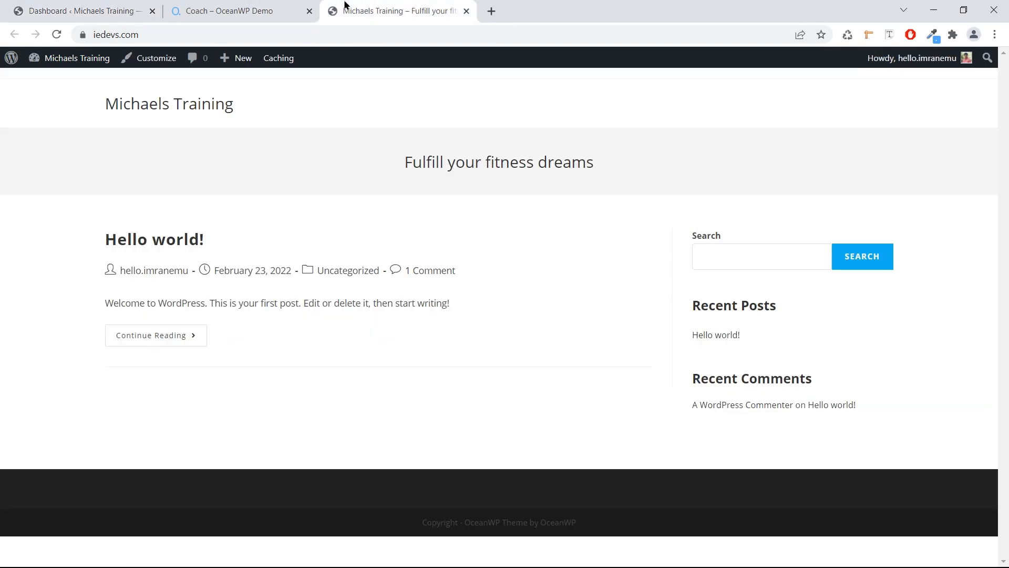
click(58, 34)
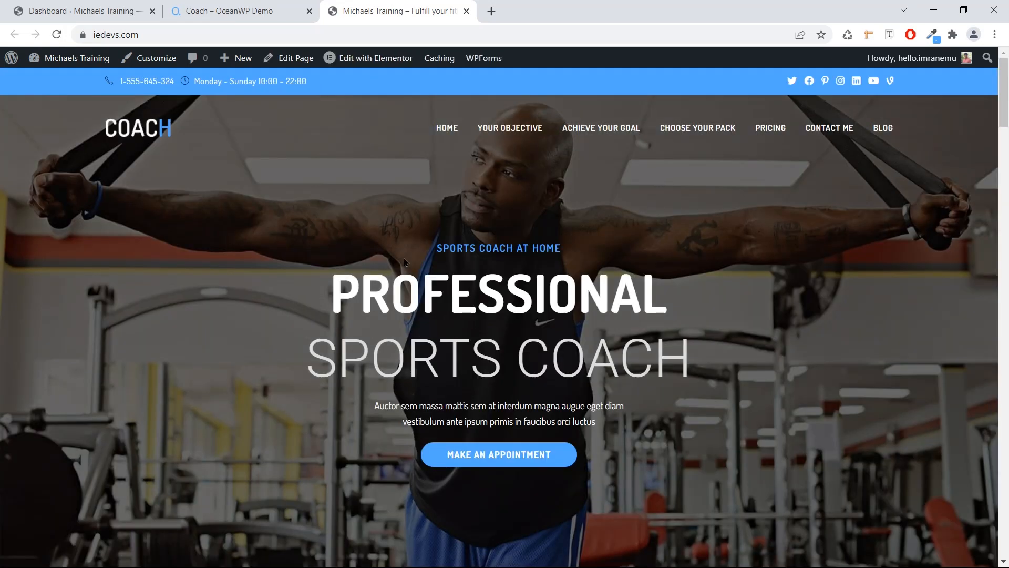
scroll(404, 258, down, 1)
scroll(405, 254, down, 1)
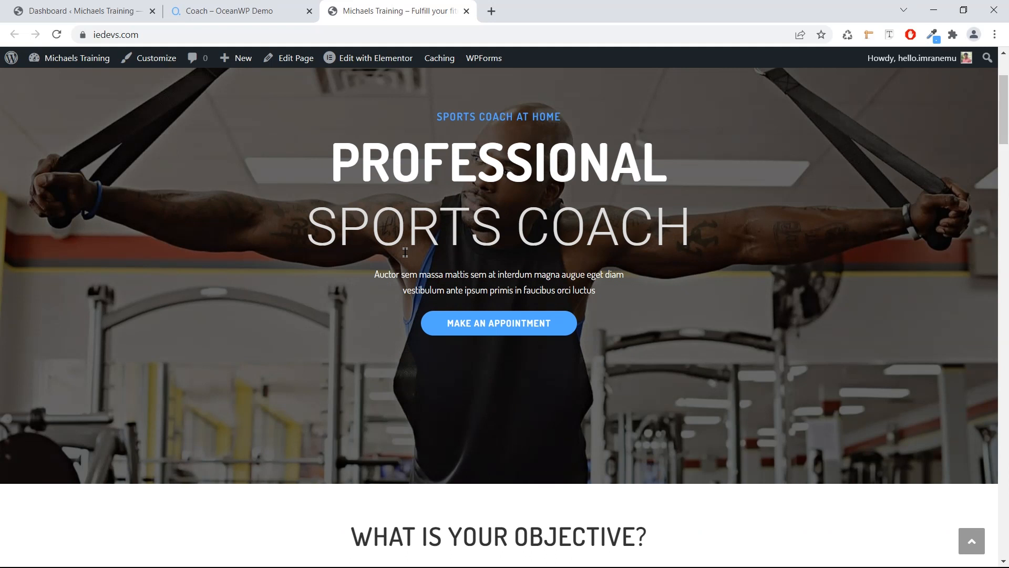
scroll(406, 253, down, 3)
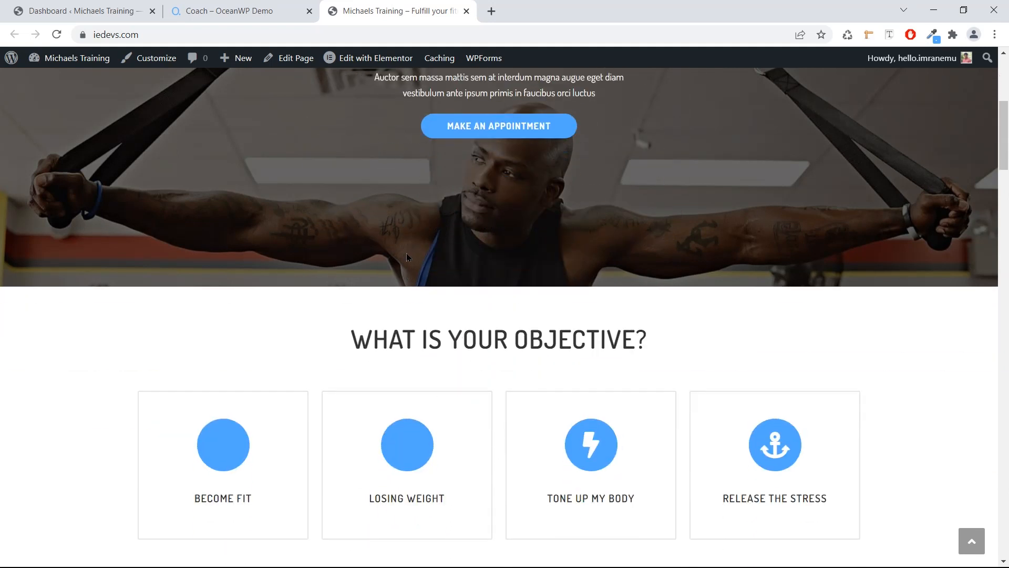
scroll(407, 256, down, 2)
scroll(407, 256, down, 1)
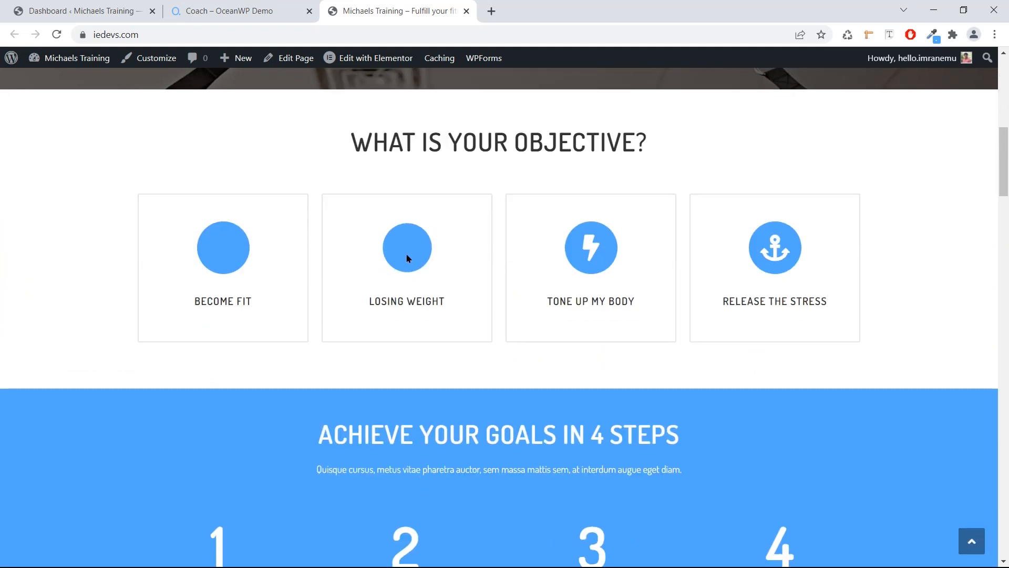
scroll(408, 257, down, 1)
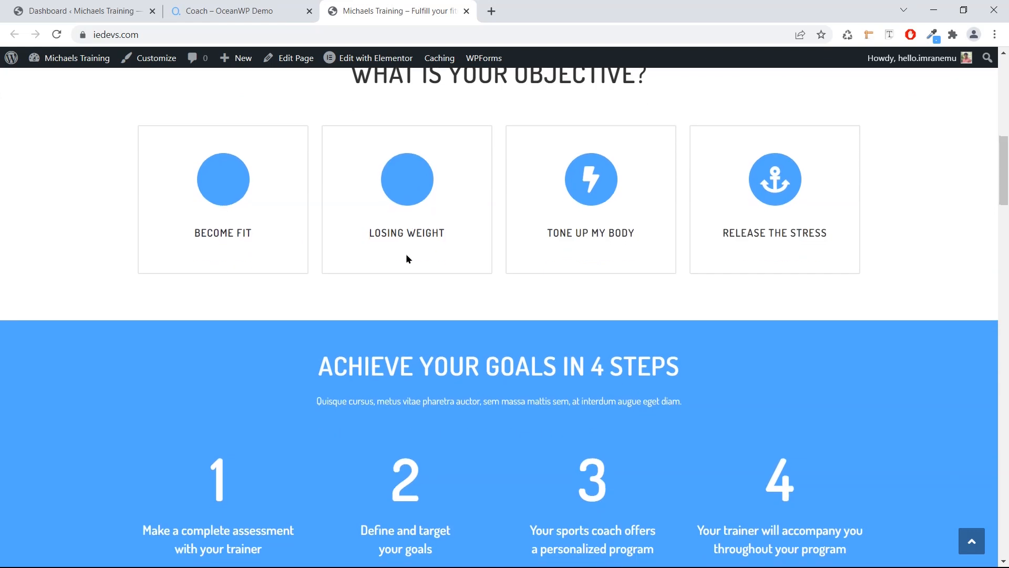
scroll(406, 258, down, 4)
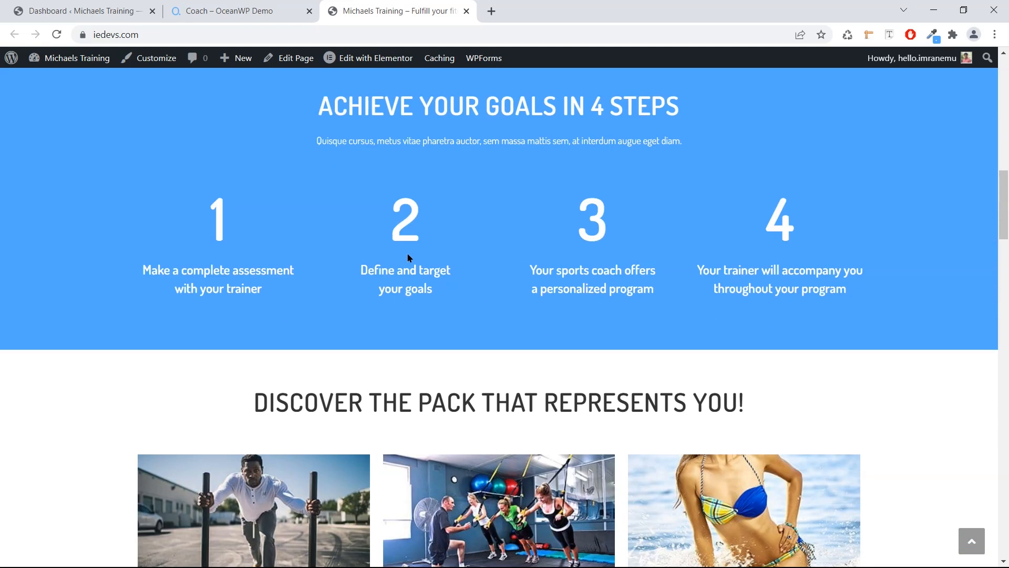
scroll(406, 256, down, 1)
scroll(539, 192, up, 1)
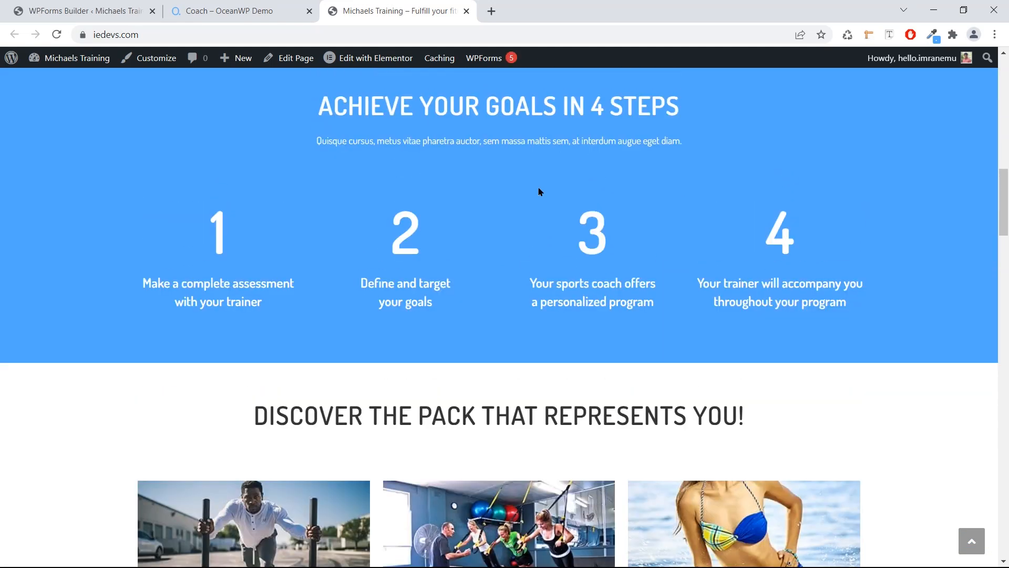
scroll(539, 192, down, 1)
scroll(539, 192, down, 7)
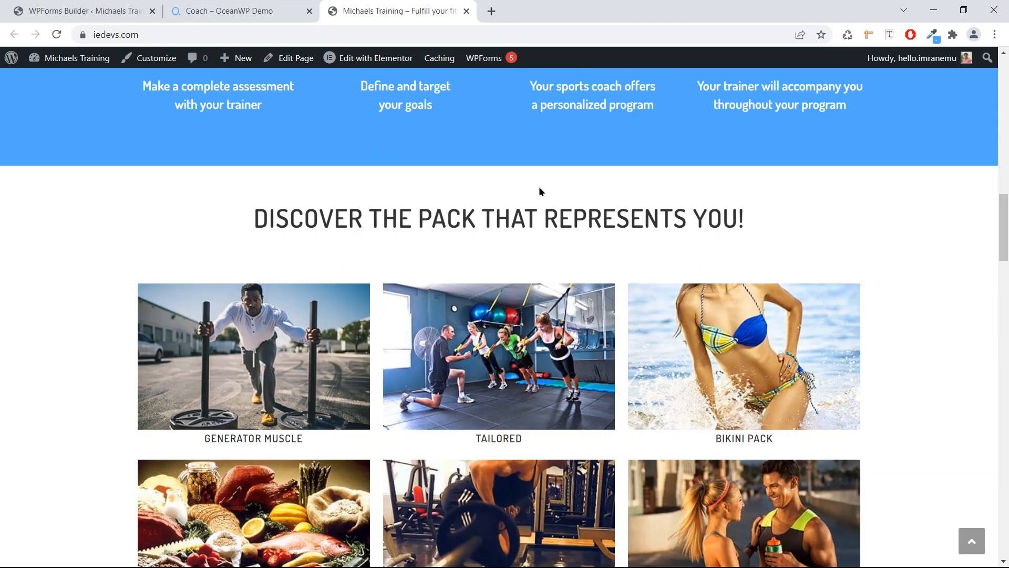
scroll(541, 193, down, 9)
scroll(541, 192, down, 15)
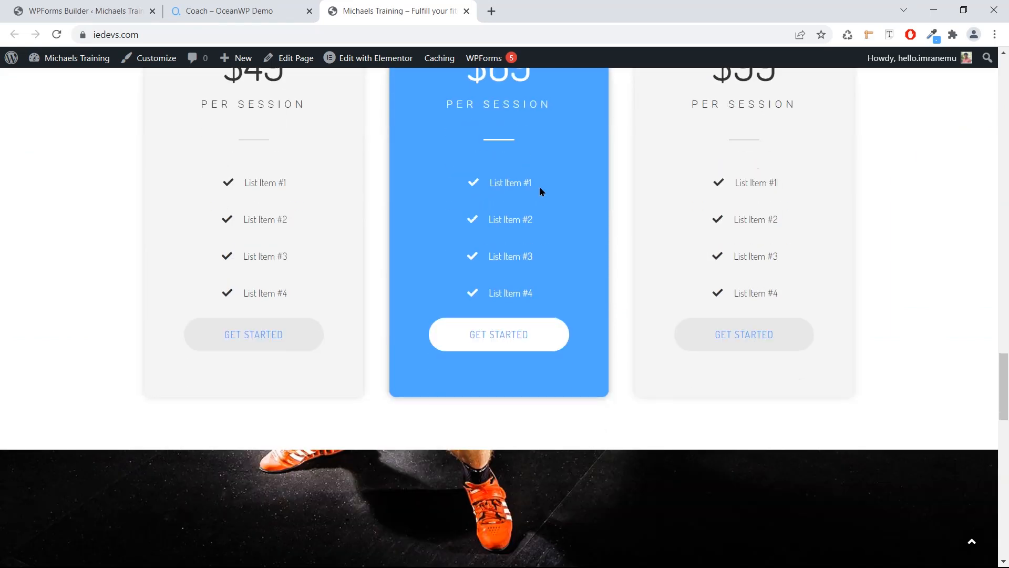
scroll(541, 187, down, 6)
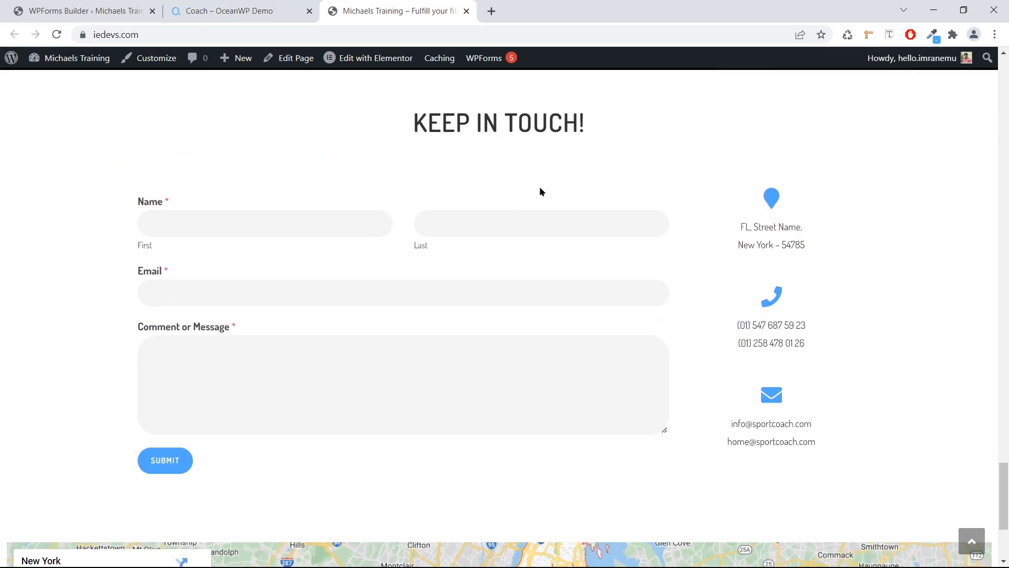
scroll(541, 187, up, 6)
scroll(540, 187, up, 2)
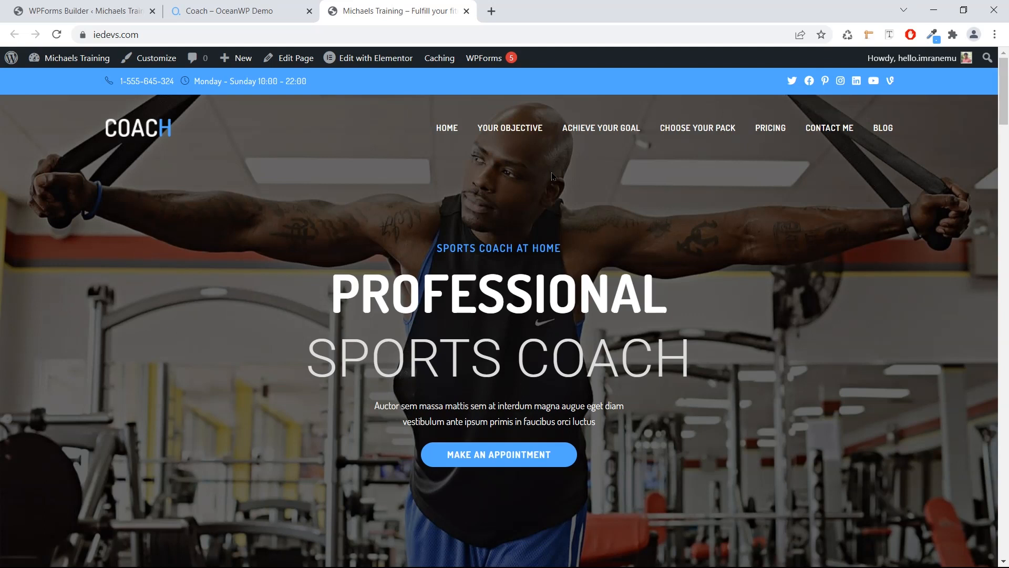
scroll(552, 176, down, 1)
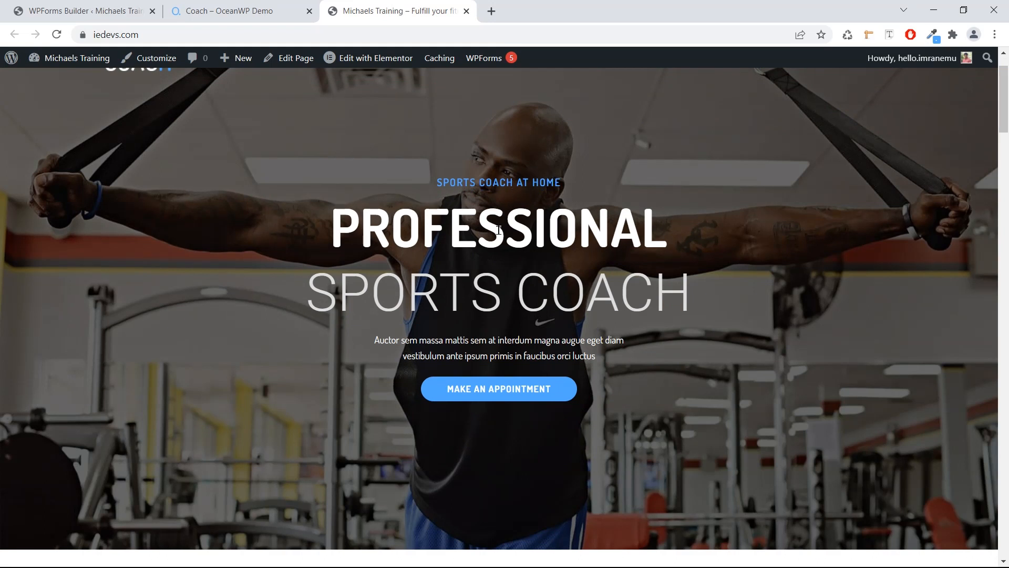
scroll(498, 230, down, 2)
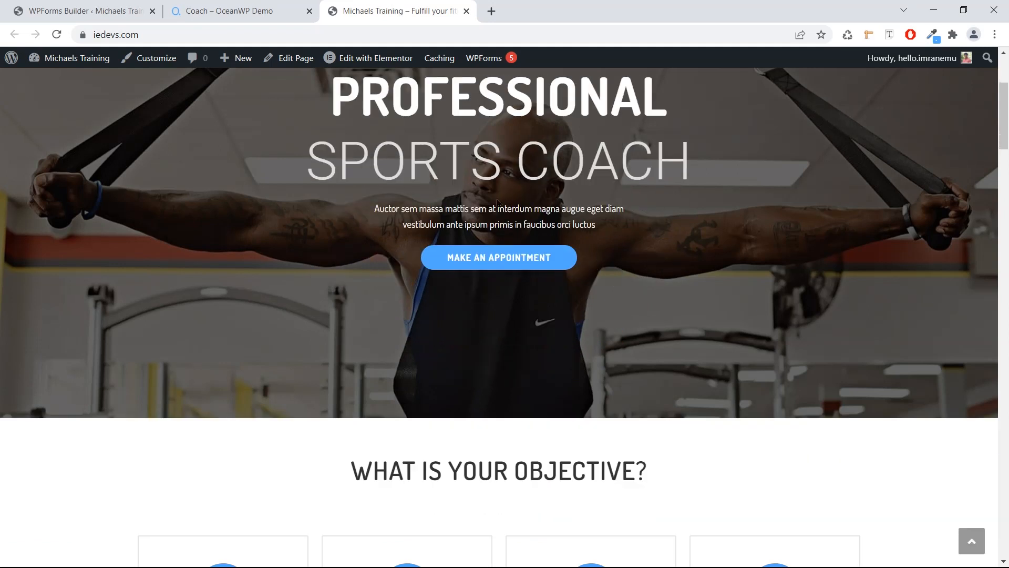
scroll(520, 216, up, 3)
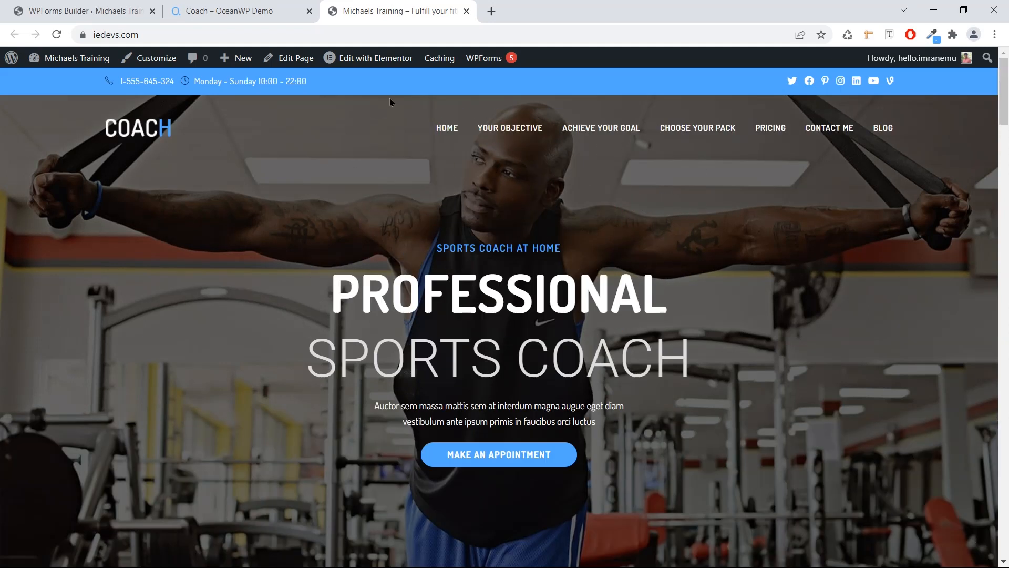
Open the Coach Home page with Edit with Elementor and let the editor load.
click(359, 61)
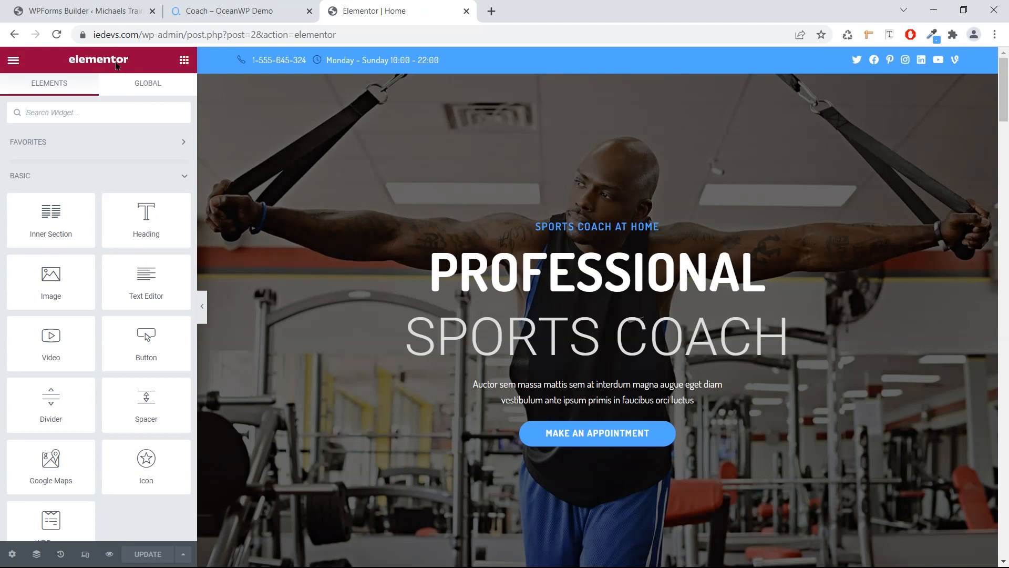
scroll(294, 152, down, 2)
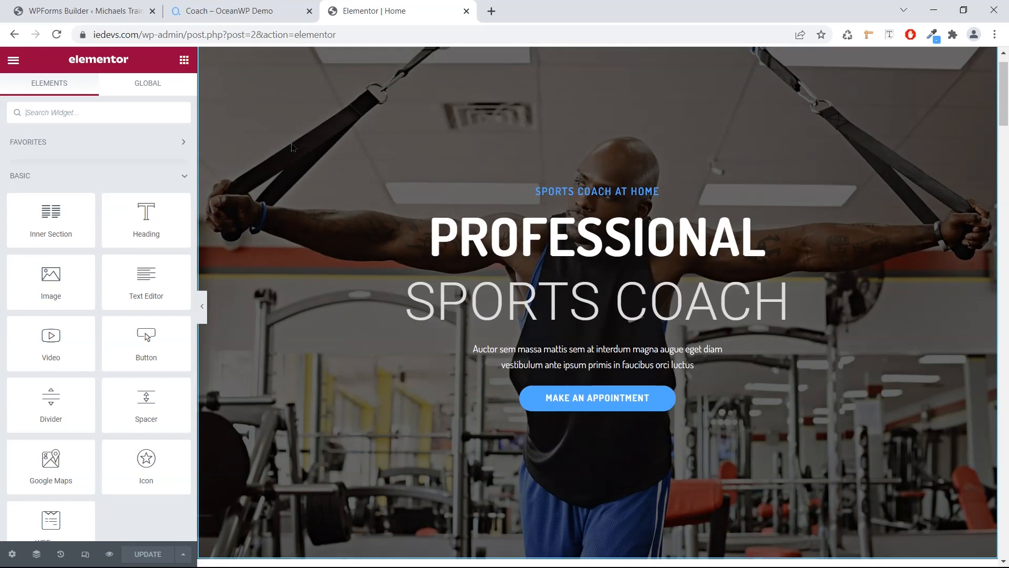
scroll(294, 152, up, 2)
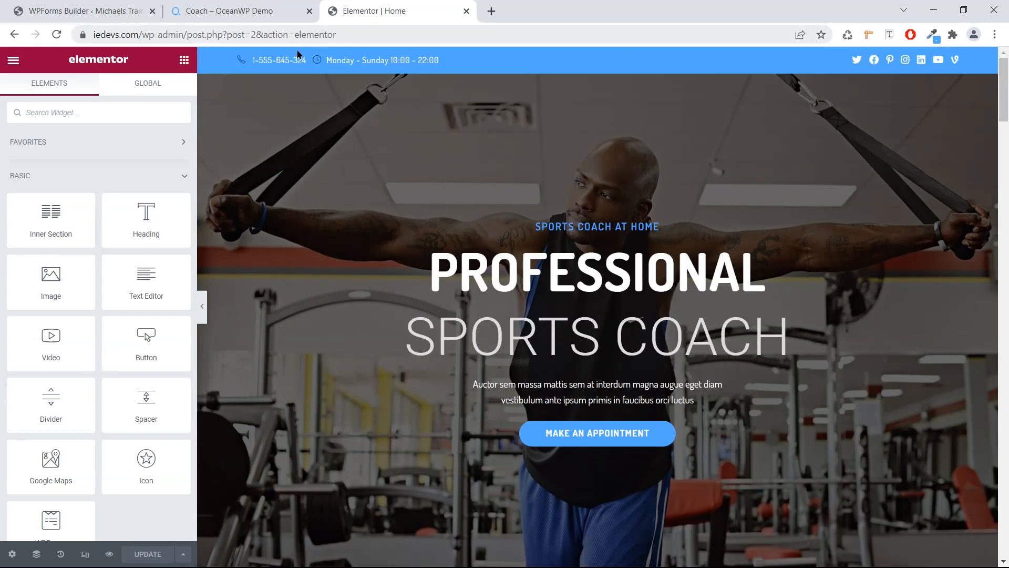
scroll(392, 102, down, 5)
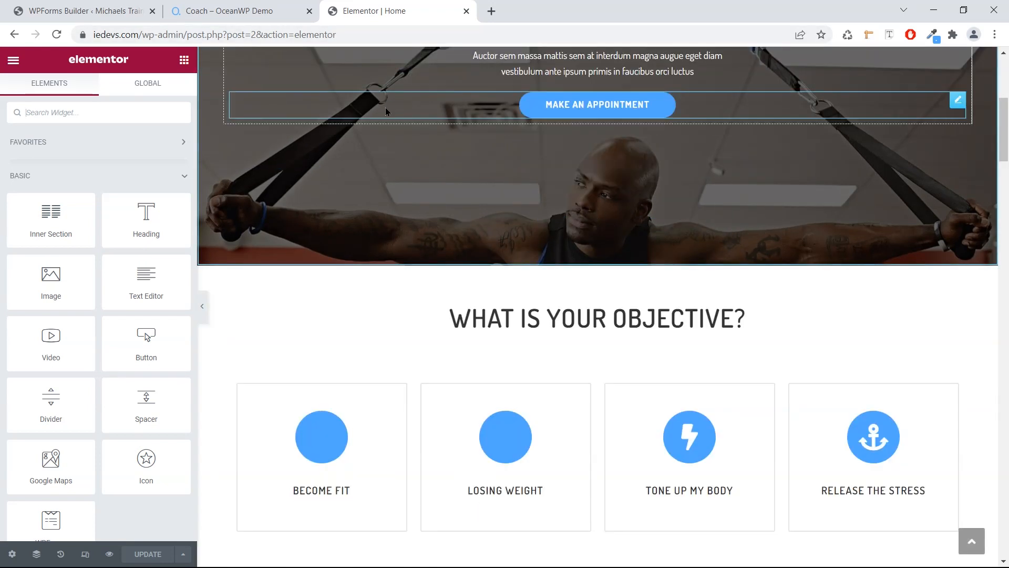
scroll(386, 108, up, 4)
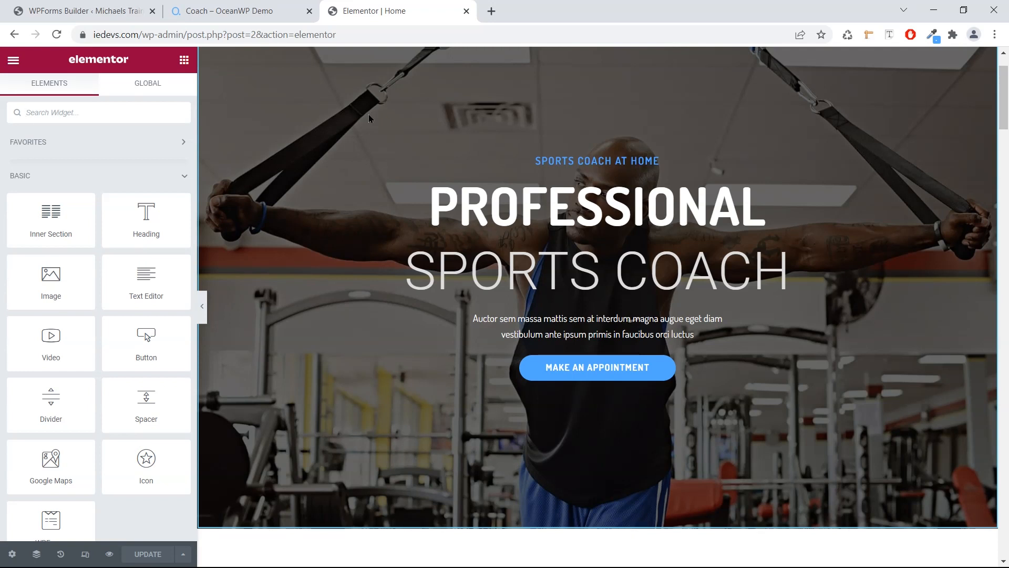
scroll(368, 114, down, 1)
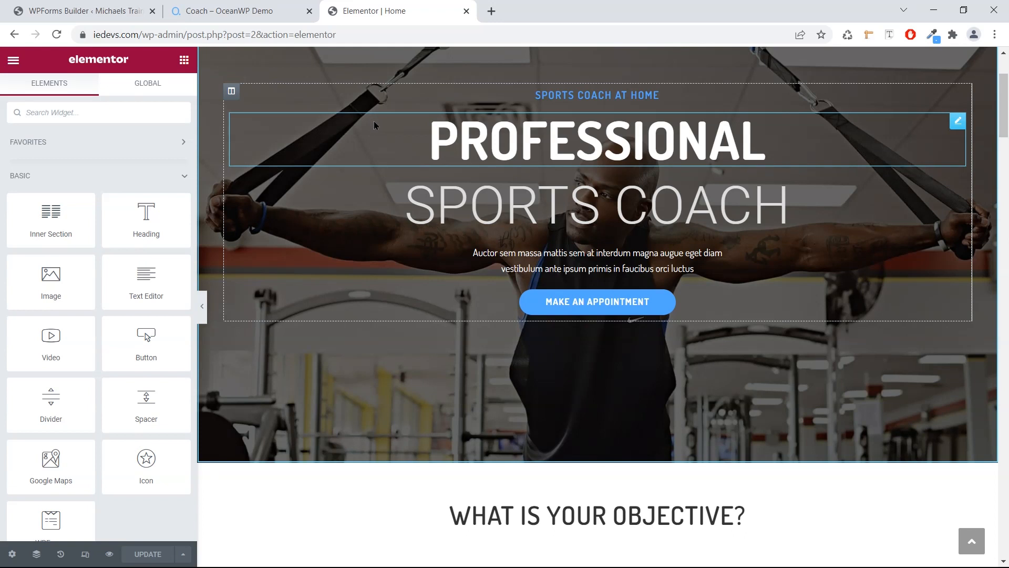
scroll(376, 133, up, 1)
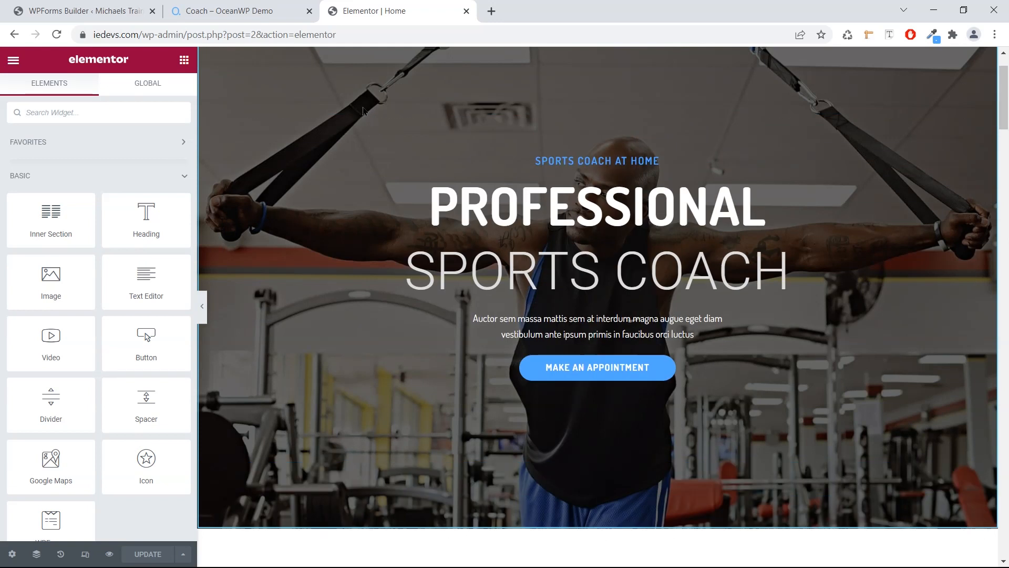
Replace the hero heading 'Professional' with 'Michaels Training'.
click(487, 203)
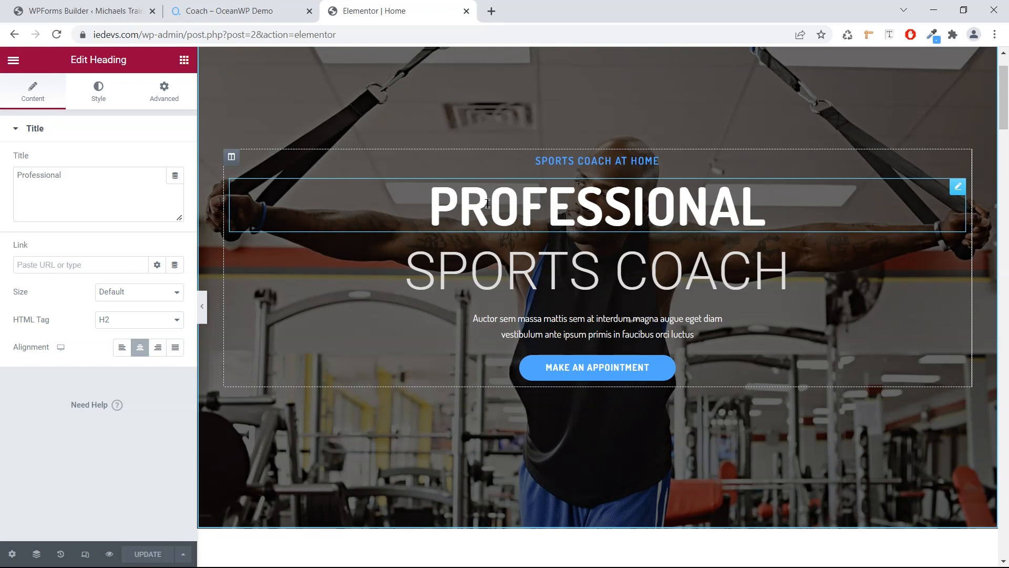
drag(435, 208, 760, 223)
text(Michaels)
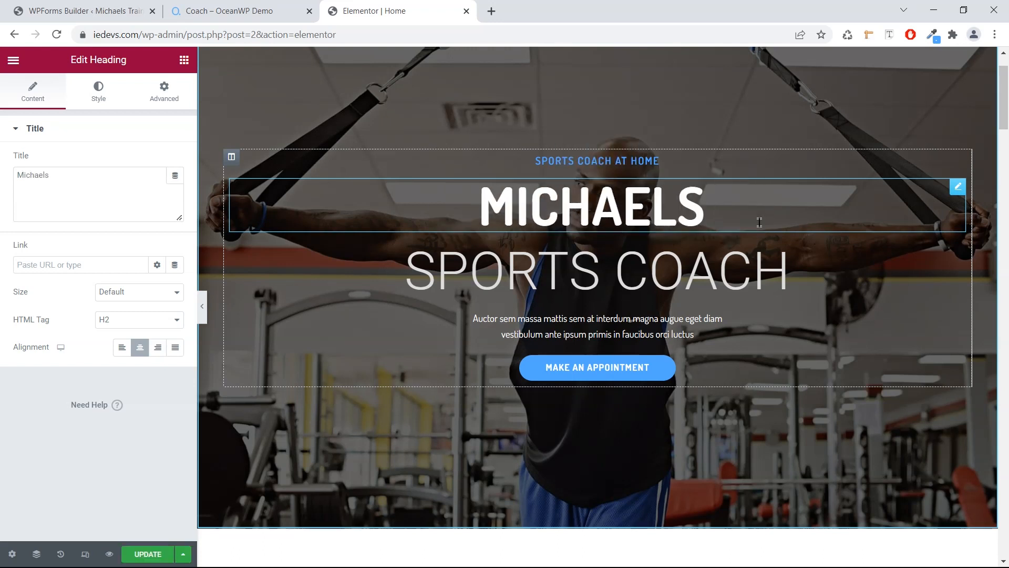
text( Training)
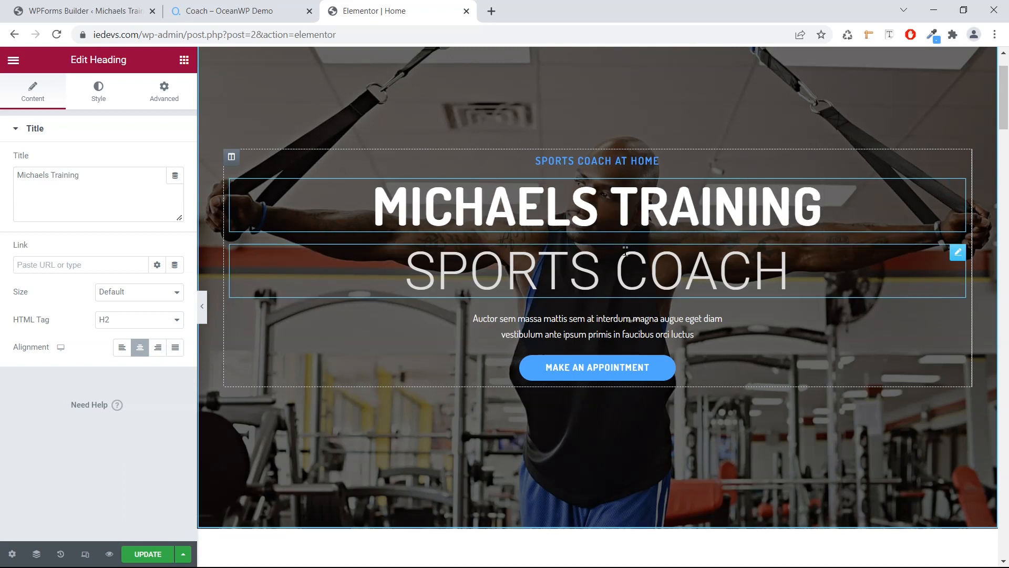
drag(365, 213, 849, 228)
click(849, 227)
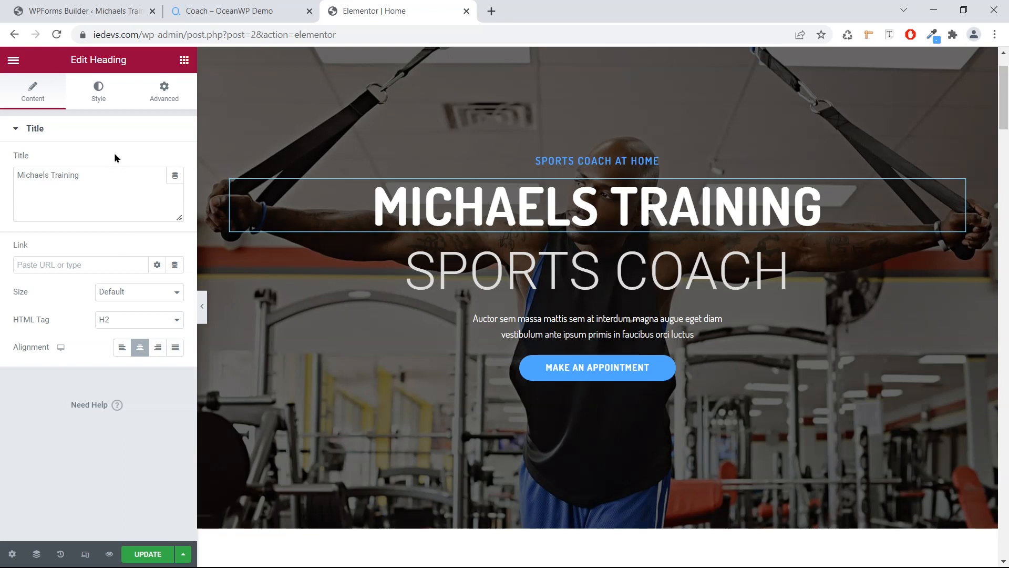
Change the MICHAELS TRAINING heading's text colour from white to red #FF2C2C.
click(95, 98)
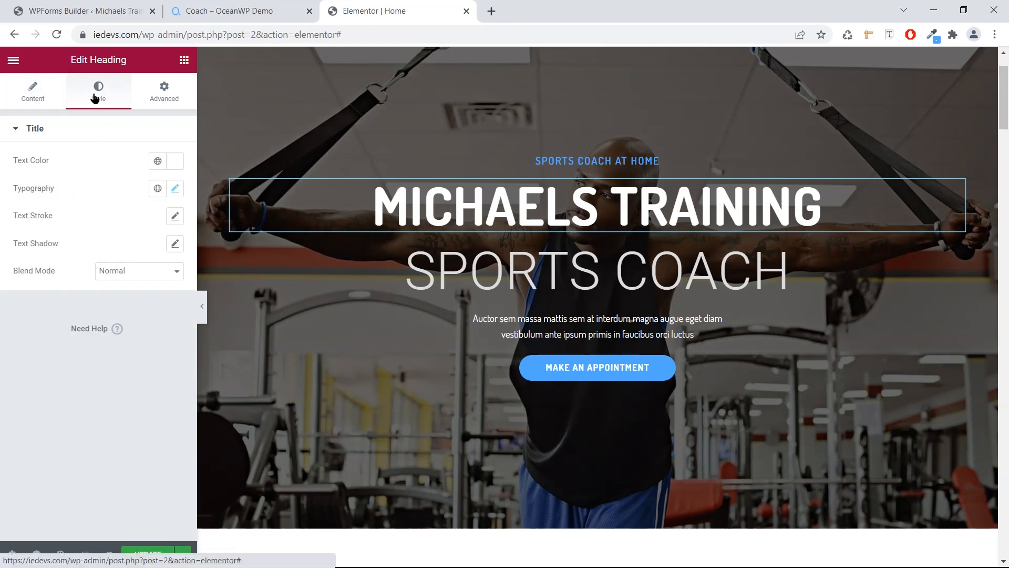
drag(22, 160, 52, 164)
click(24, 167)
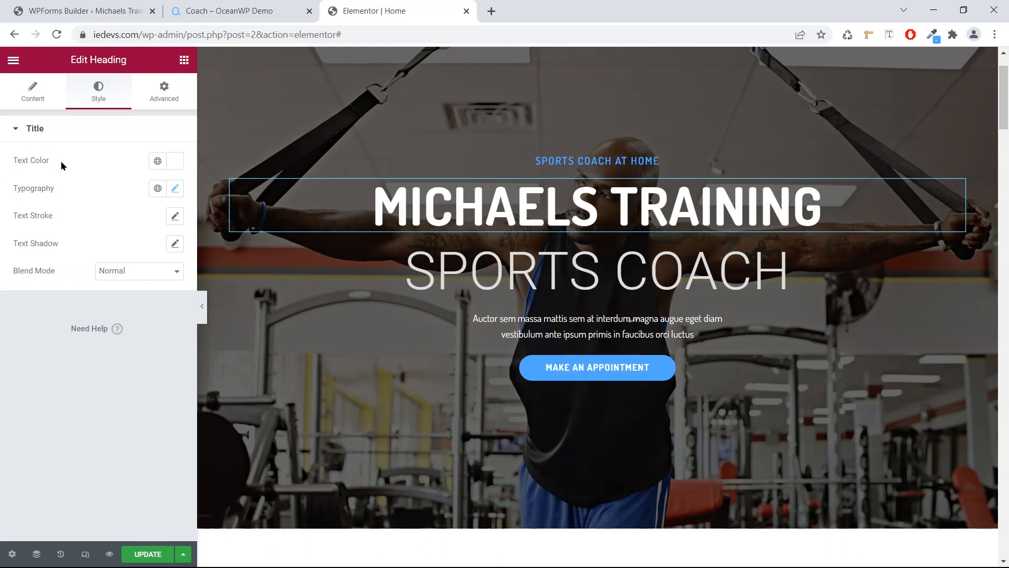
click(168, 162)
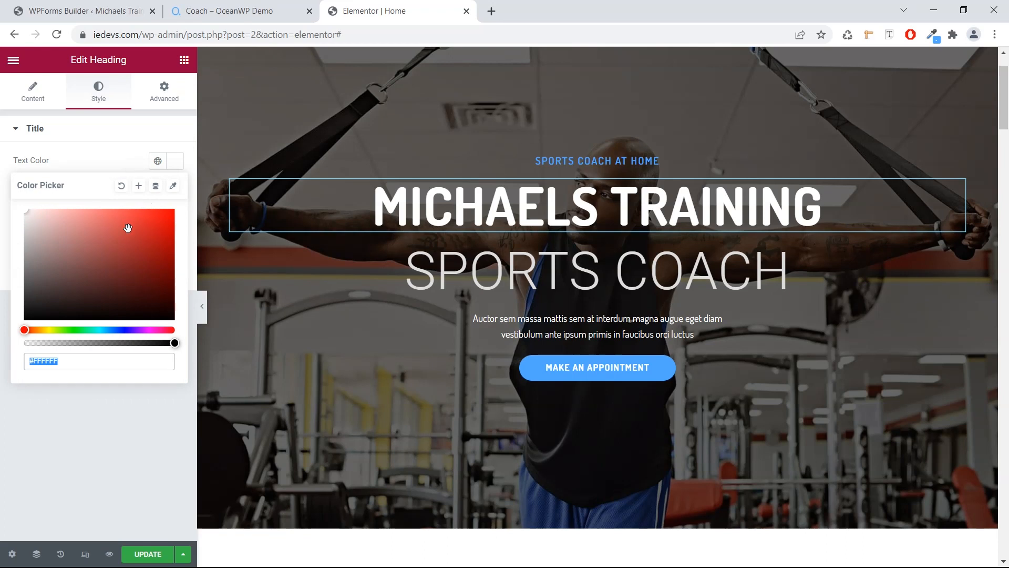
mouse_move(86, 272)
mouse_down()
mouse_move(61, 284)
mouse_move(150, 210)
mouse_up()
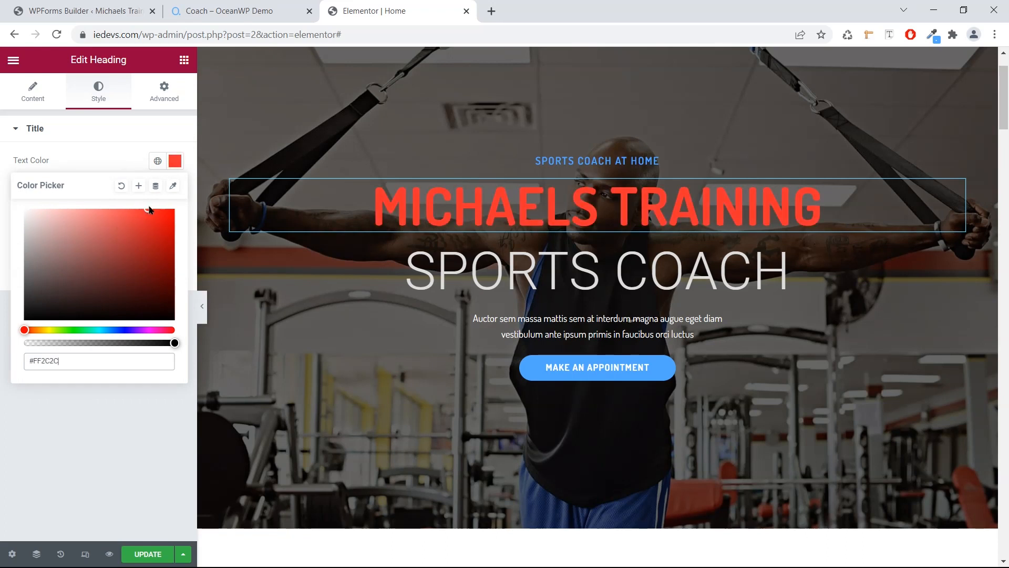
click(87, 406)
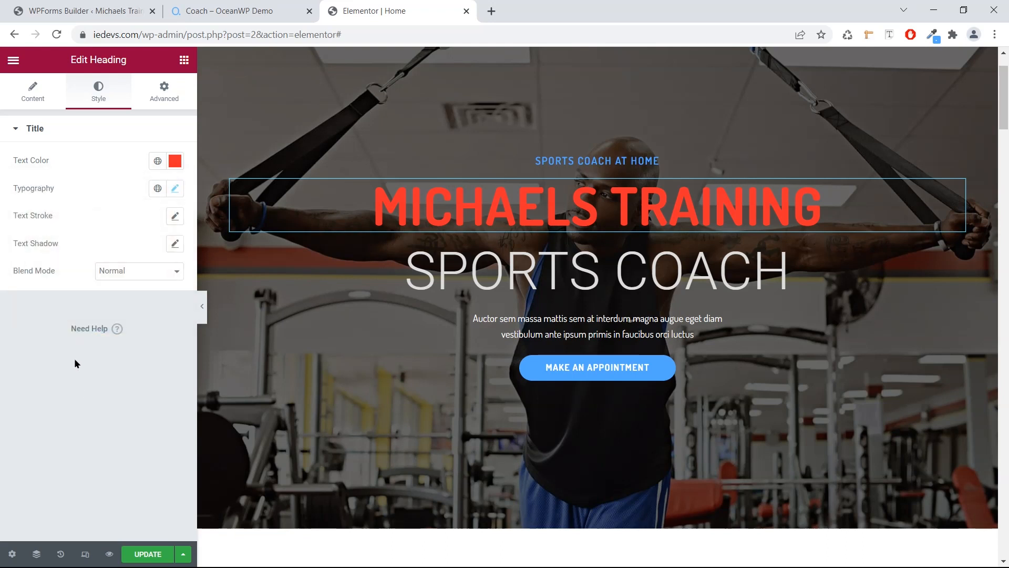
click(175, 190)
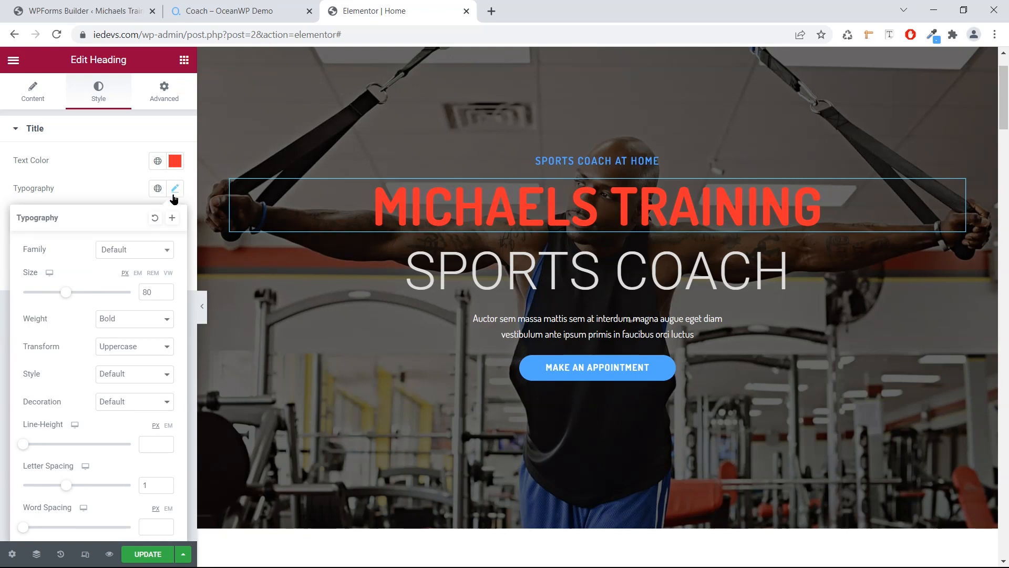
Set the hero heading's font family to Lato.
click(131, 254)
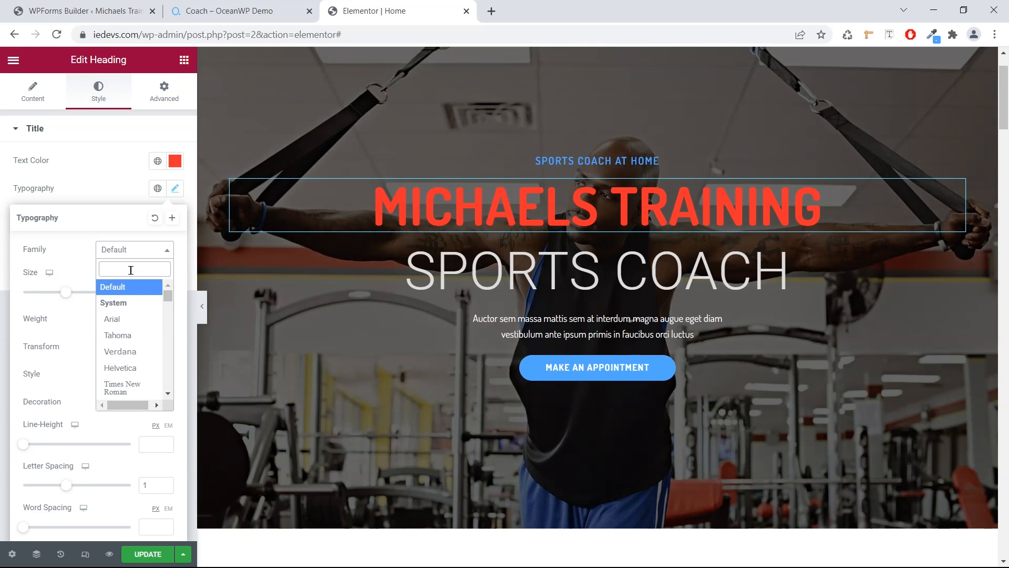
text(L)
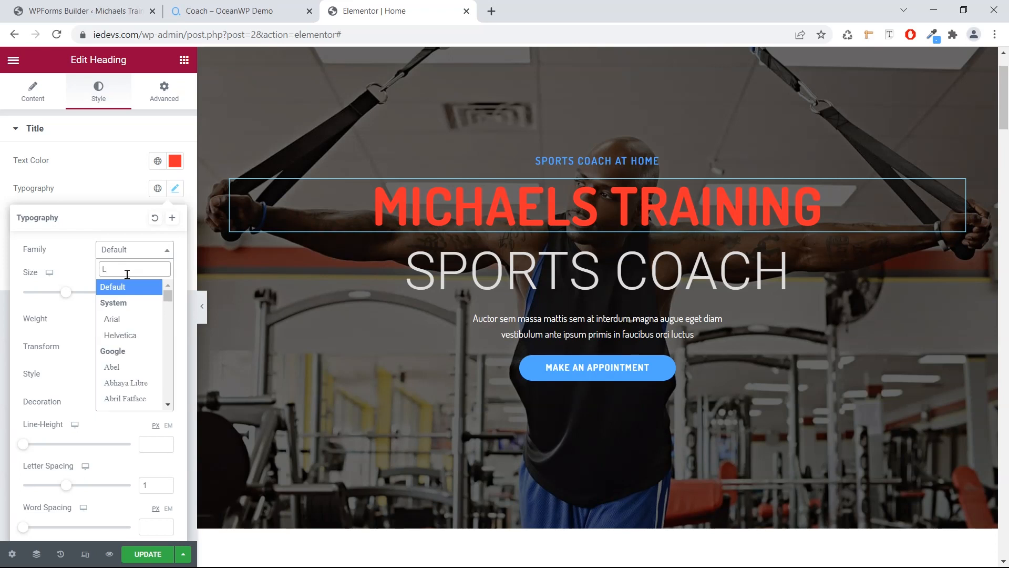
text(ato)
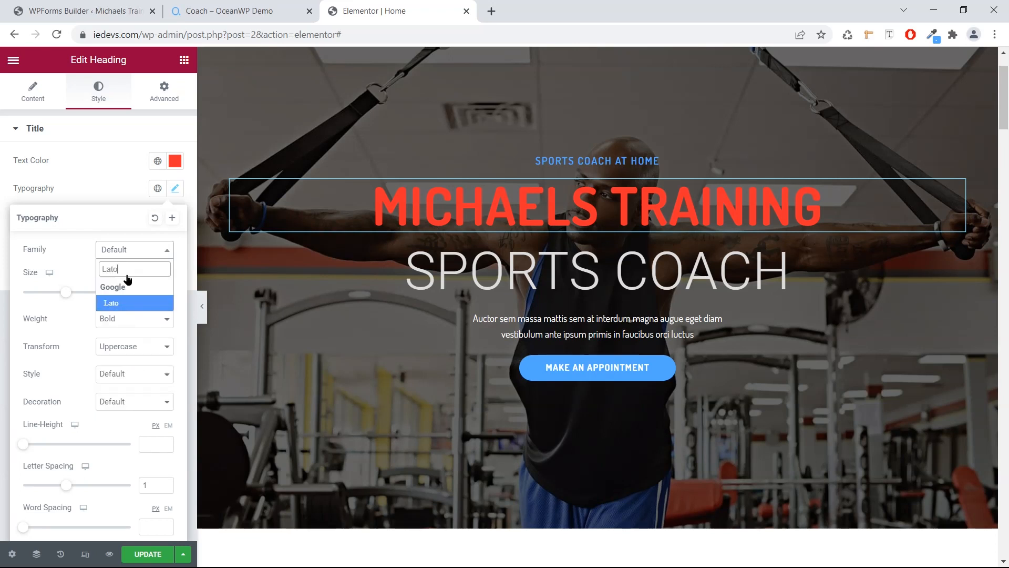
key(Return)
click(124, 197)
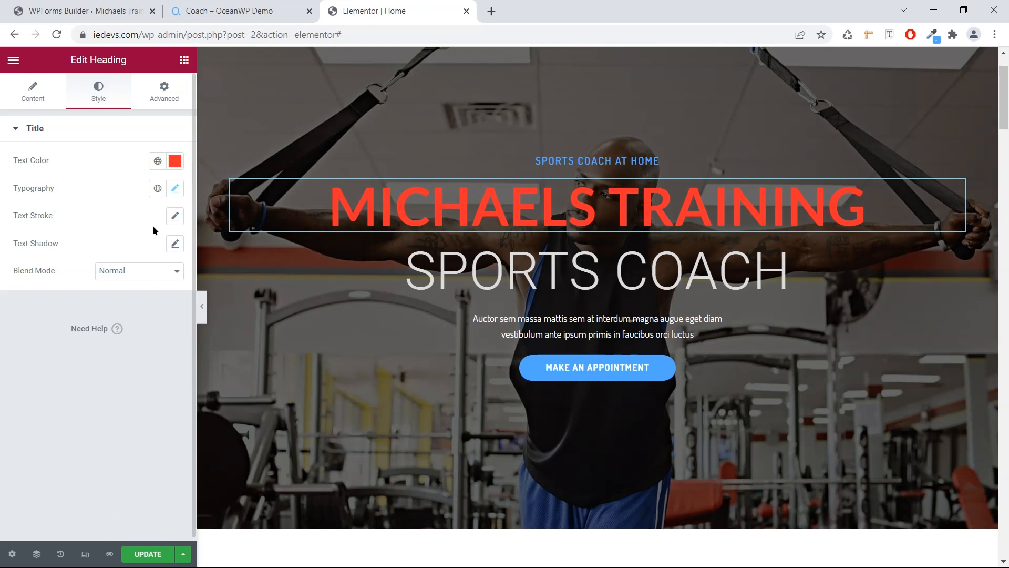
scroll(271, 243, down, 1)
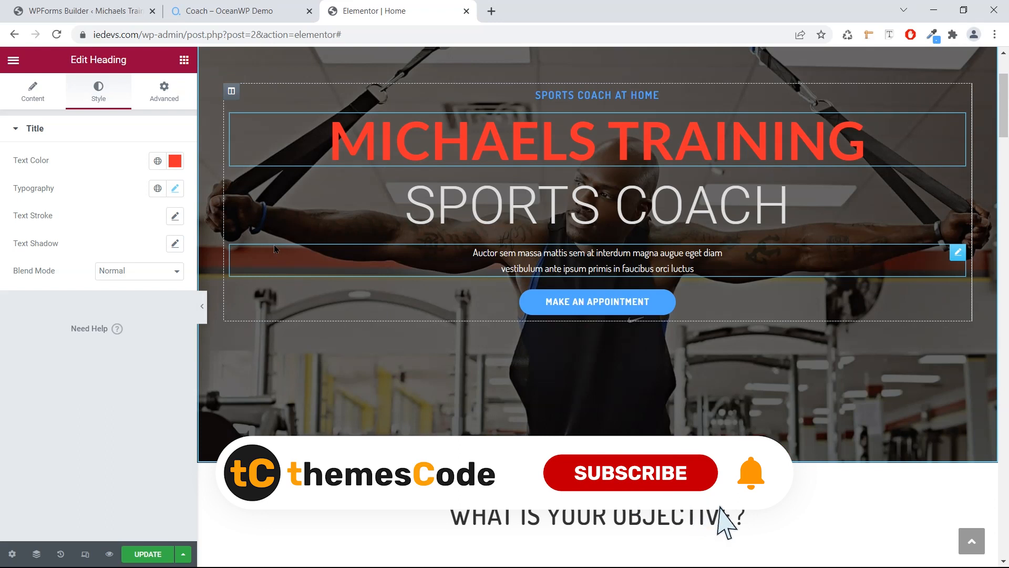
scroll(273, 244, up, 2)
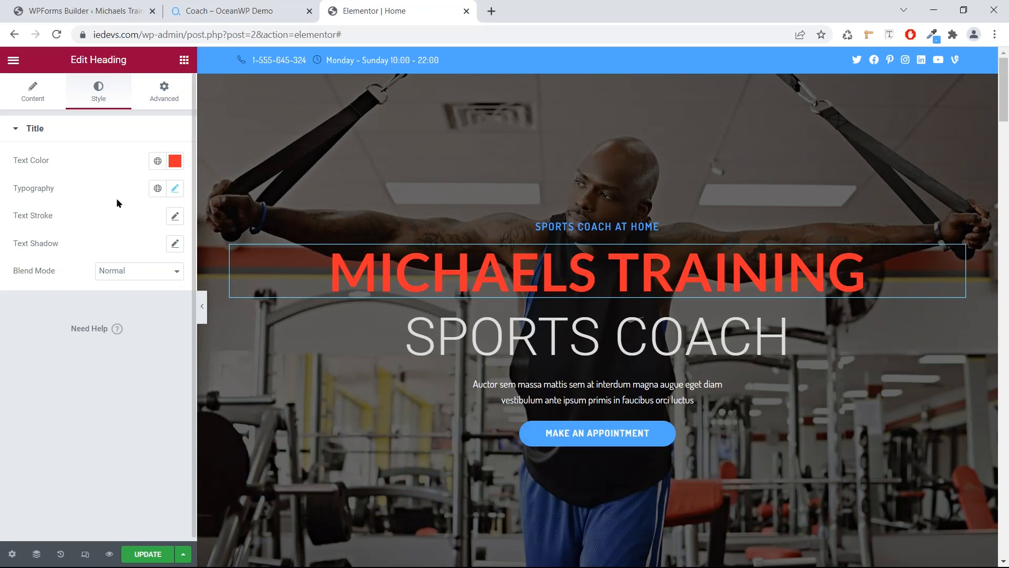
Enlarge the heading font size from 80 to 95 and set its weight to 400.
click(175, 188)
drag(64, 293, 73, 292)
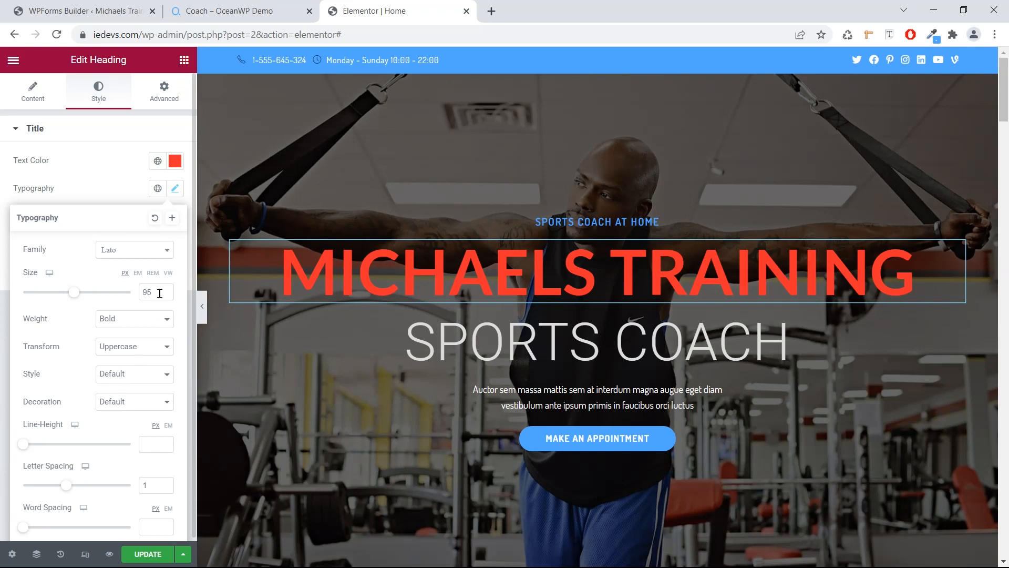
click(144, 329)
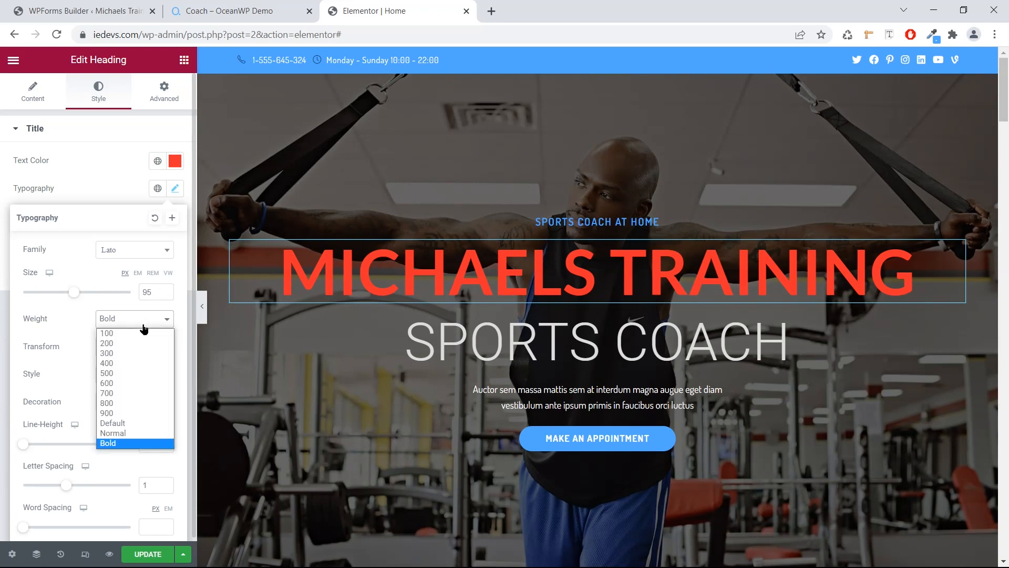
click(127, 362)
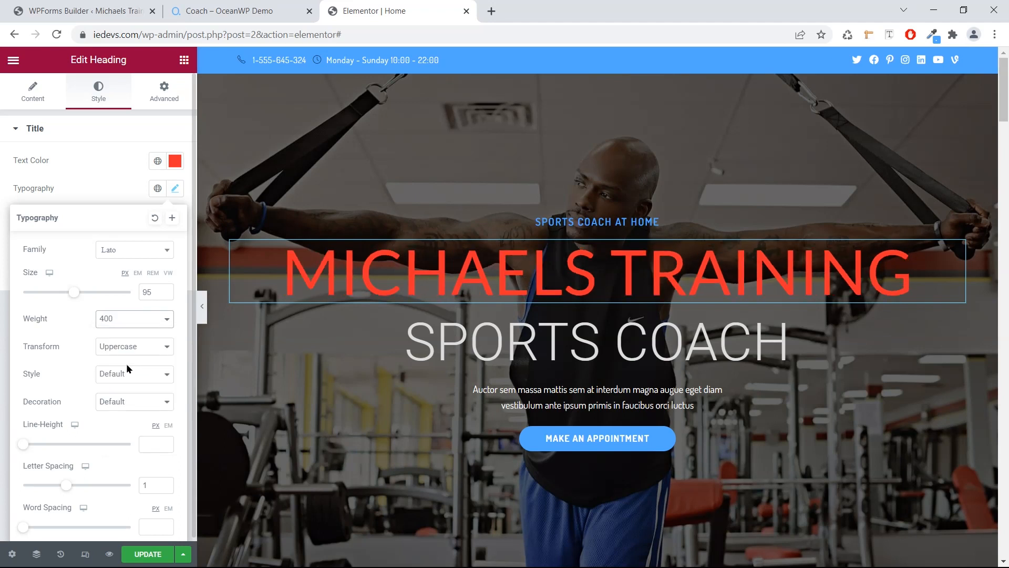
scroll(225, 359, down, 3)
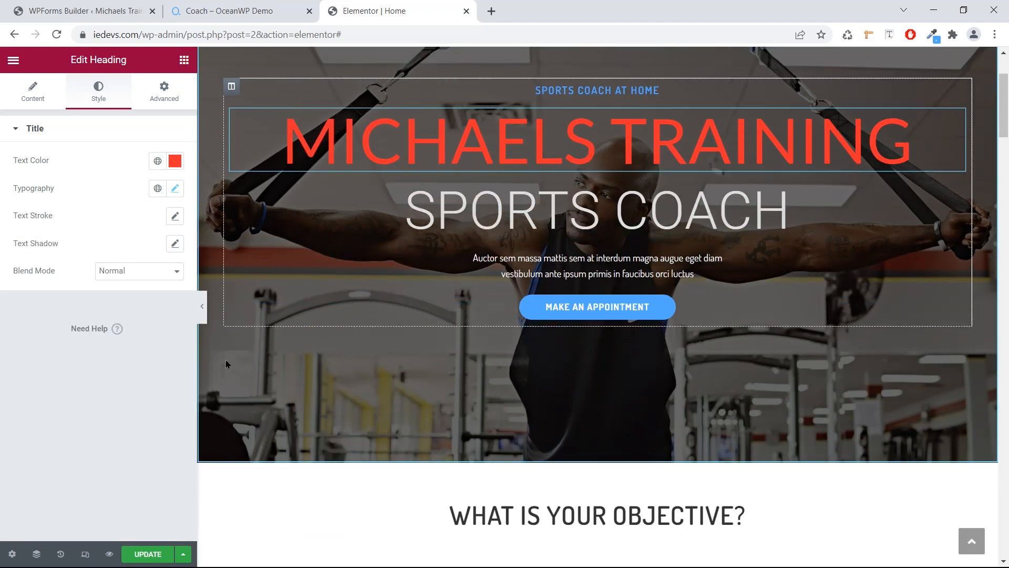
scroll(235, 360, down, 1)
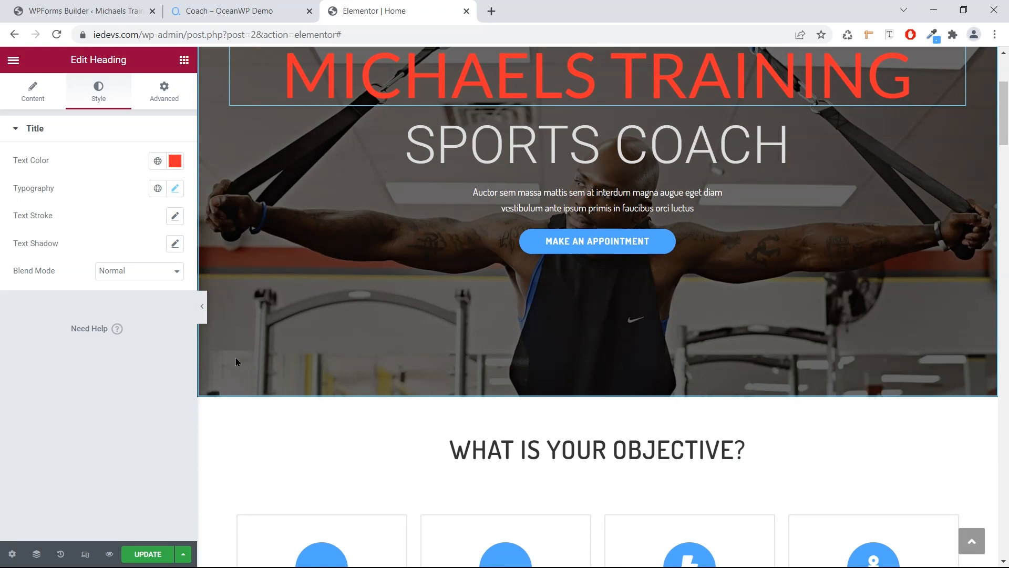
scroll(236, 350, up, 3)
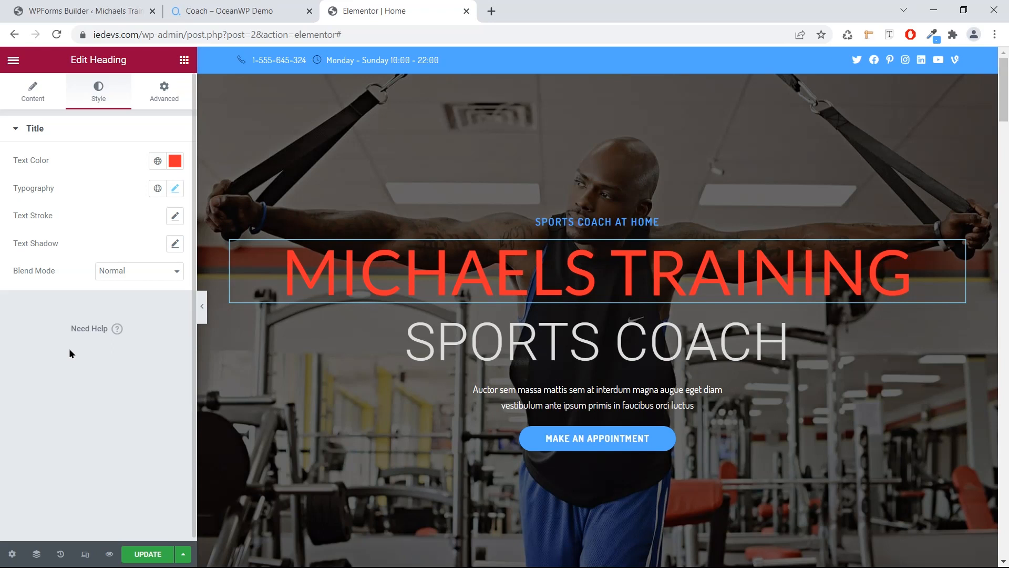
Replace the hero button label 'Make an Appointment' with 'Contact Me'.
click(552, 441)
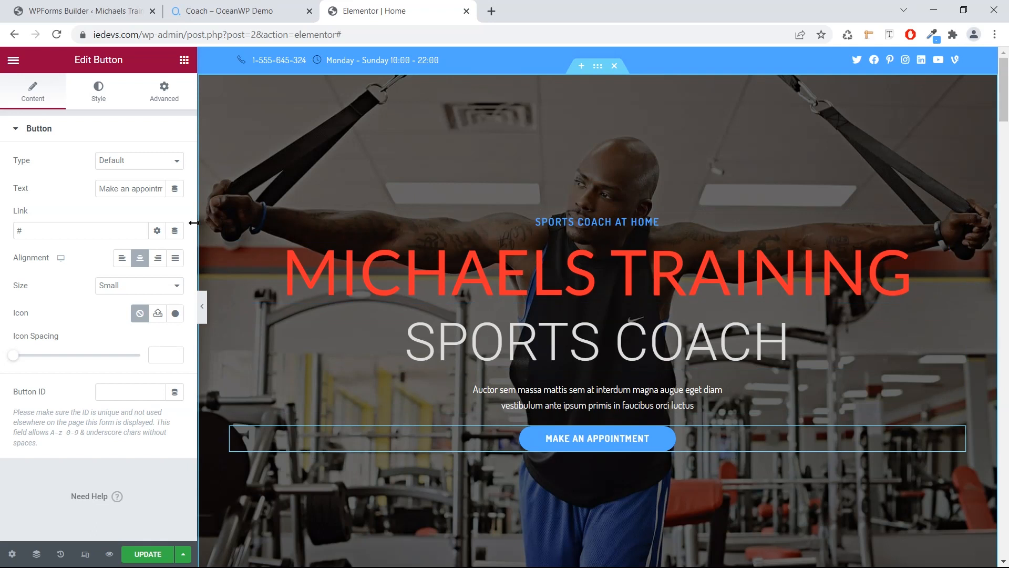
triple_click(148, 189)
key(BackSpace)
text(Contact Me)
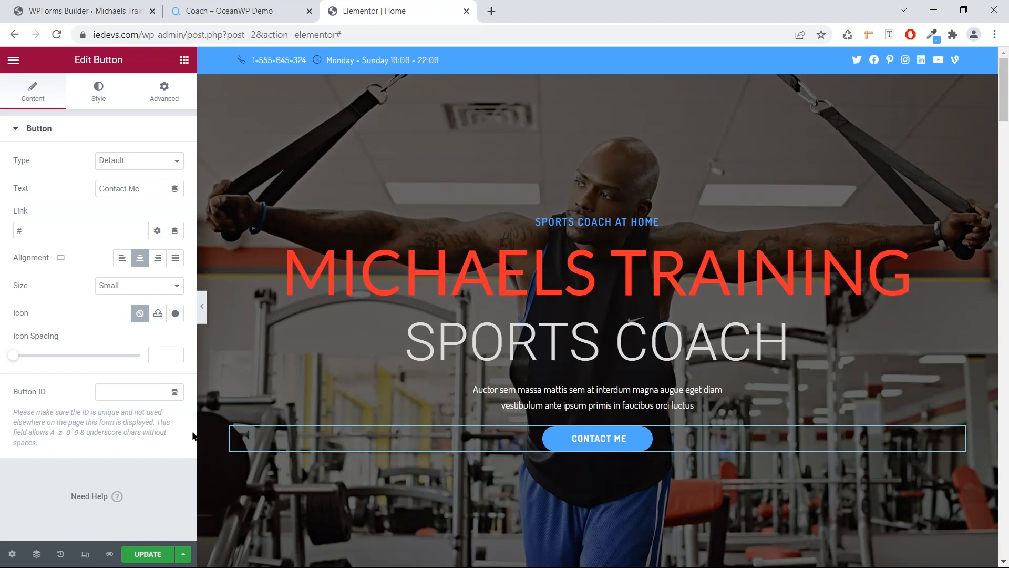
Change the Contact Me button's background colour to a strong red.
click(96, 101)
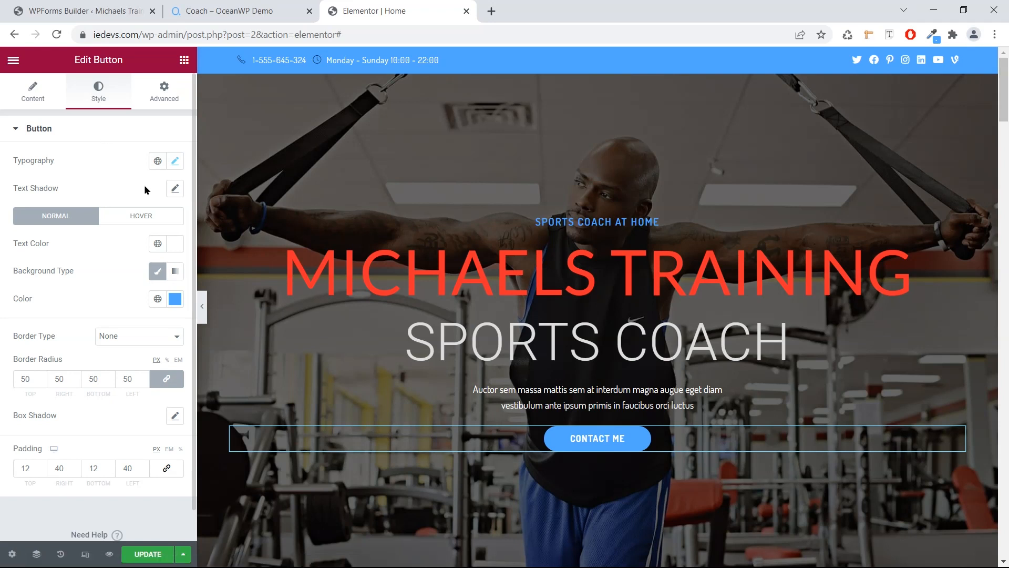
click(175, 299)
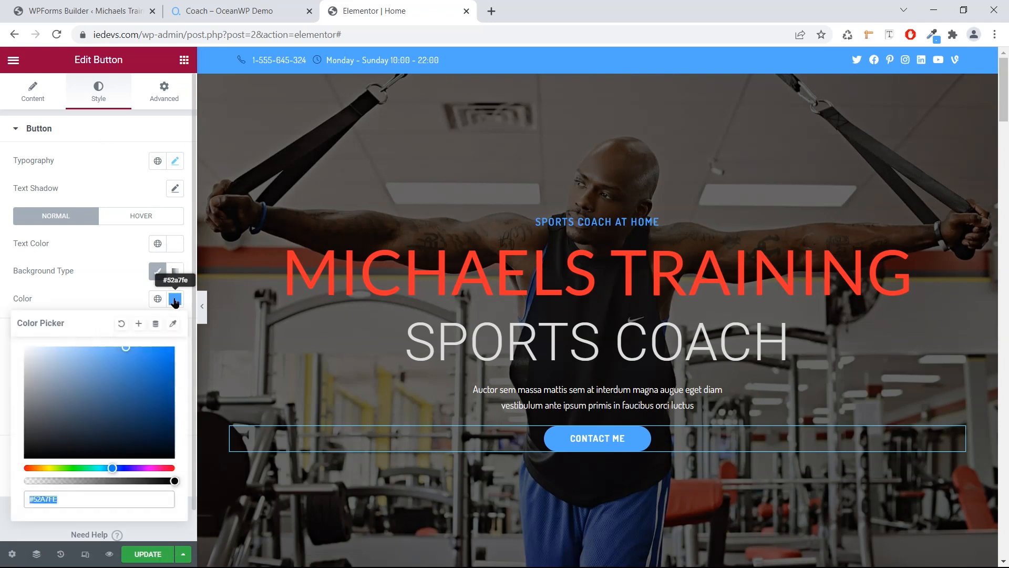
click(120, 468)
drag(128, 471, 178, 477)
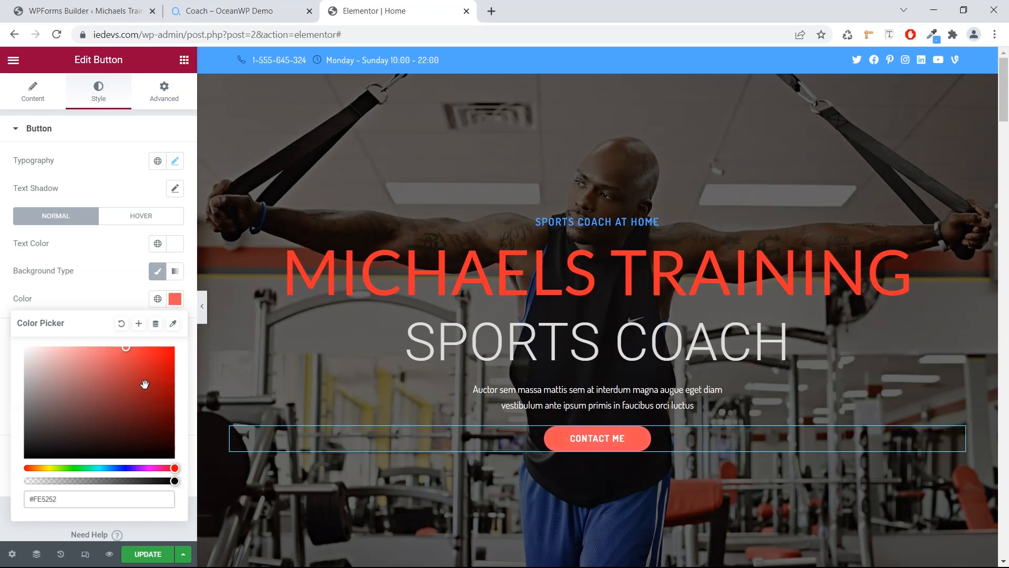
drag(138, 350, 153, 348)
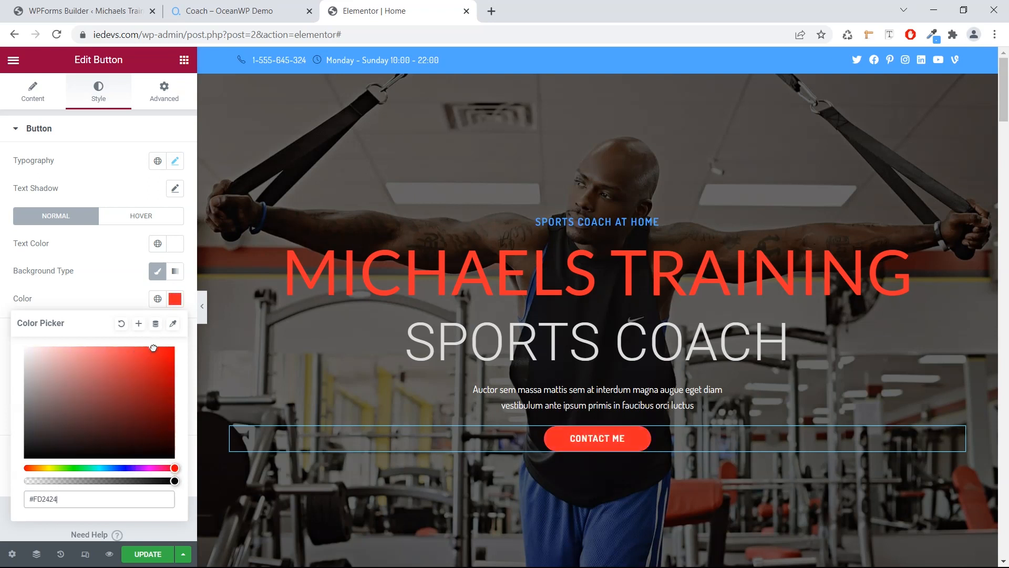
click(9, 501)
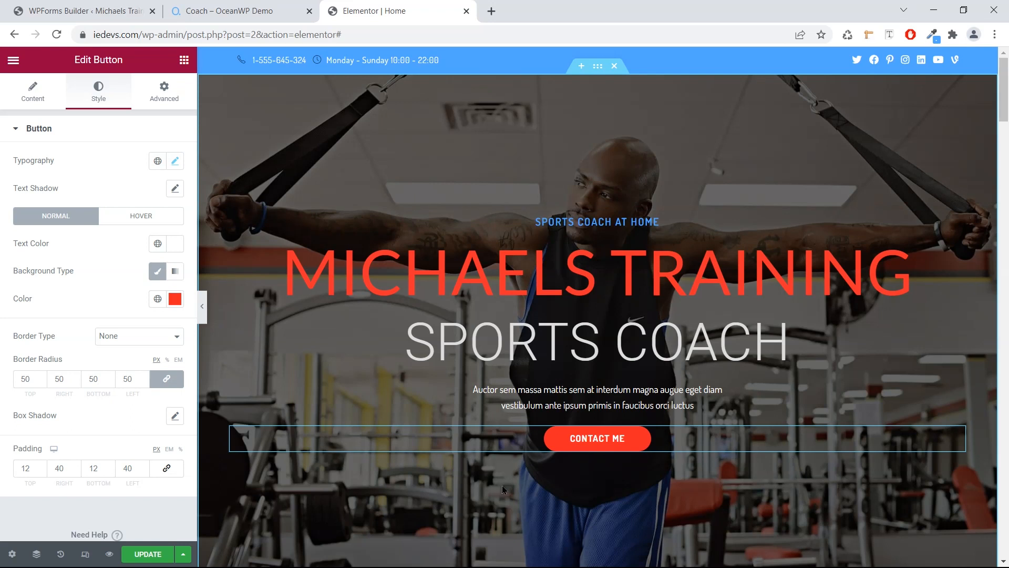
Make the button's hover background black and save the page with Update.
click(141, 216)
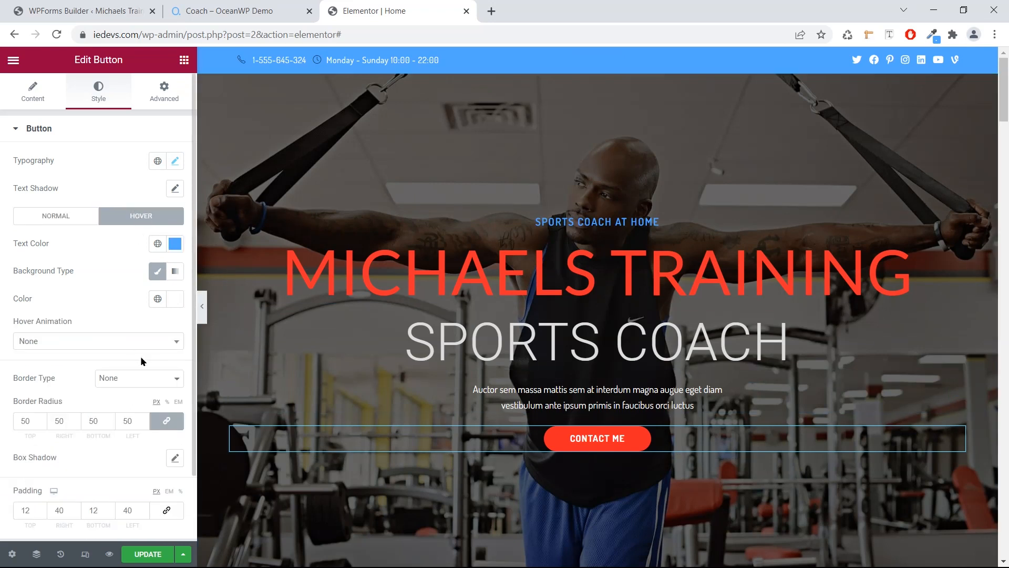
click(175, 298)
click(71, 437)
drag(60, 447, 19, 474)
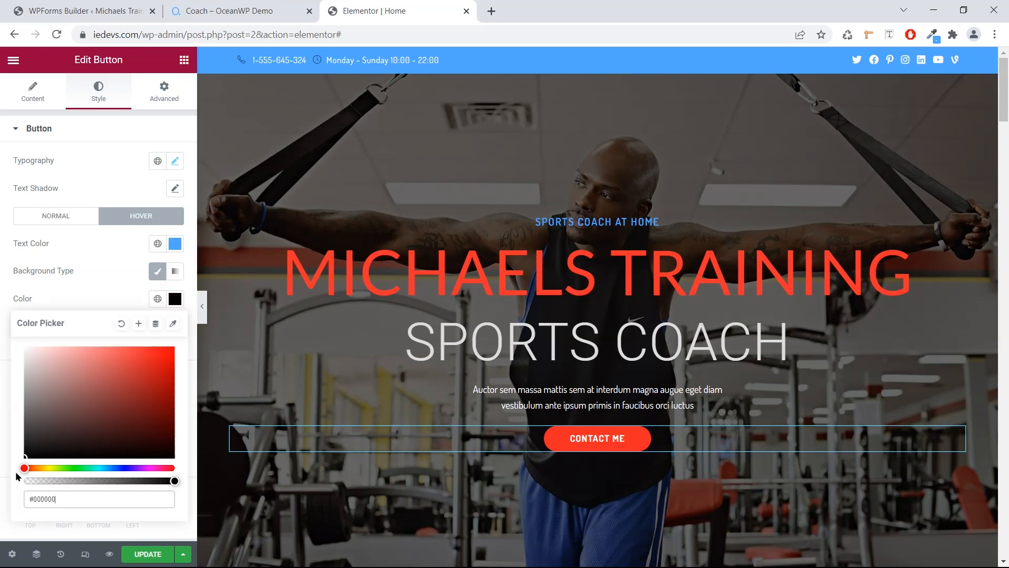
click(94, 300)
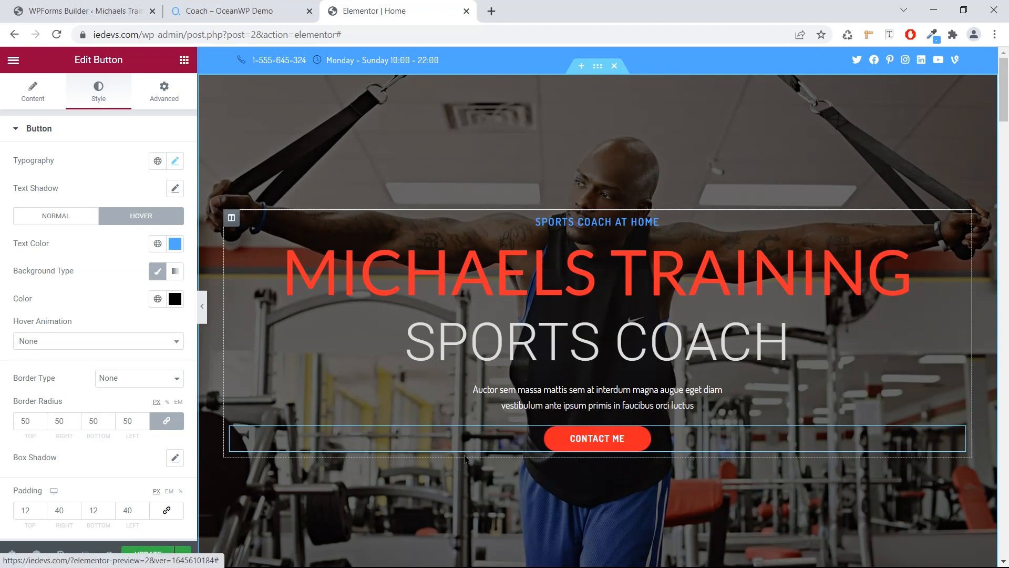
scroll(220, 491, down, 3)
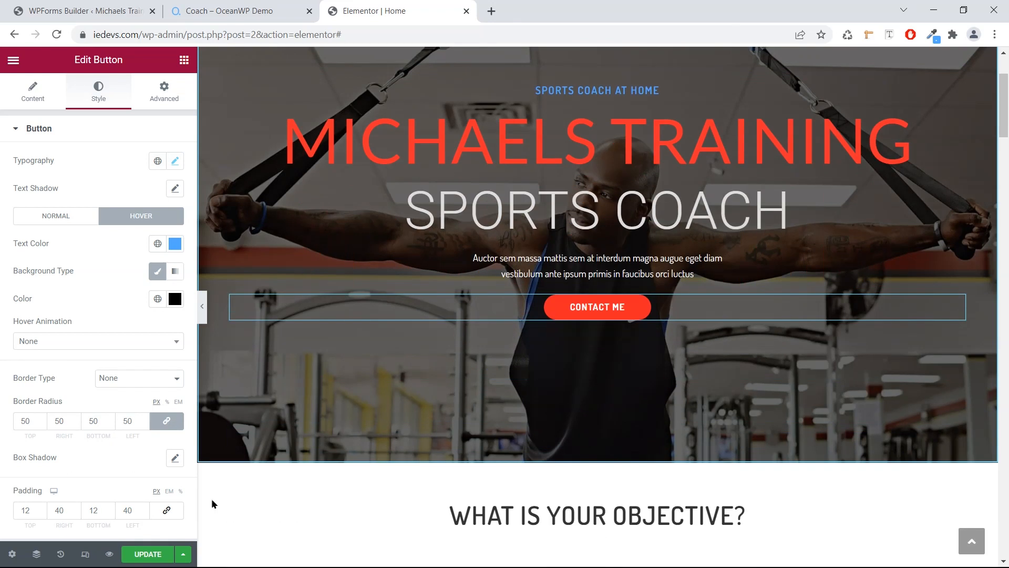
click(164, 556)
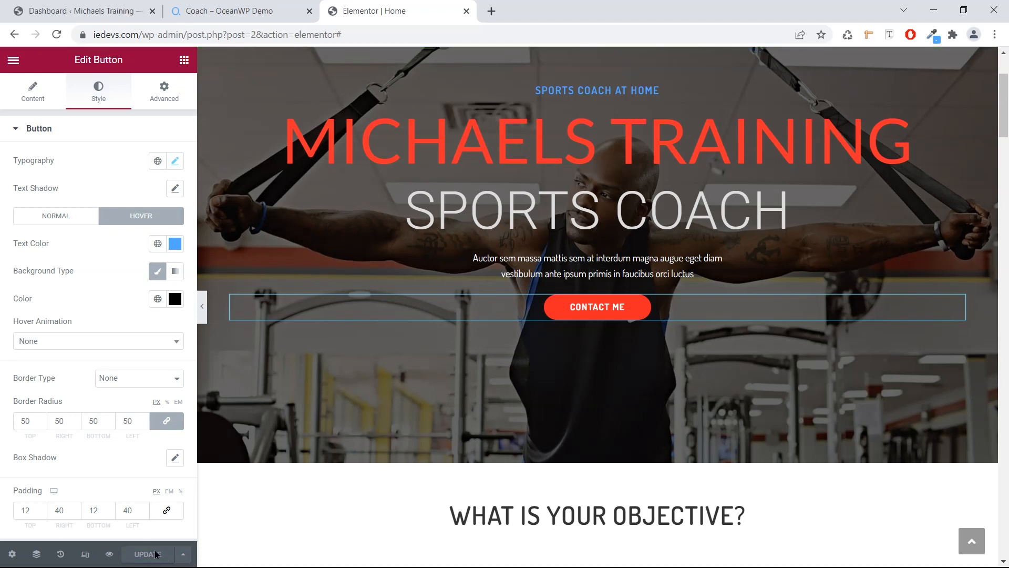
Open the live homepage from Visit Site in a new tab, review it, then return to the editor.
click(45, 6)
right_click(64, 81)
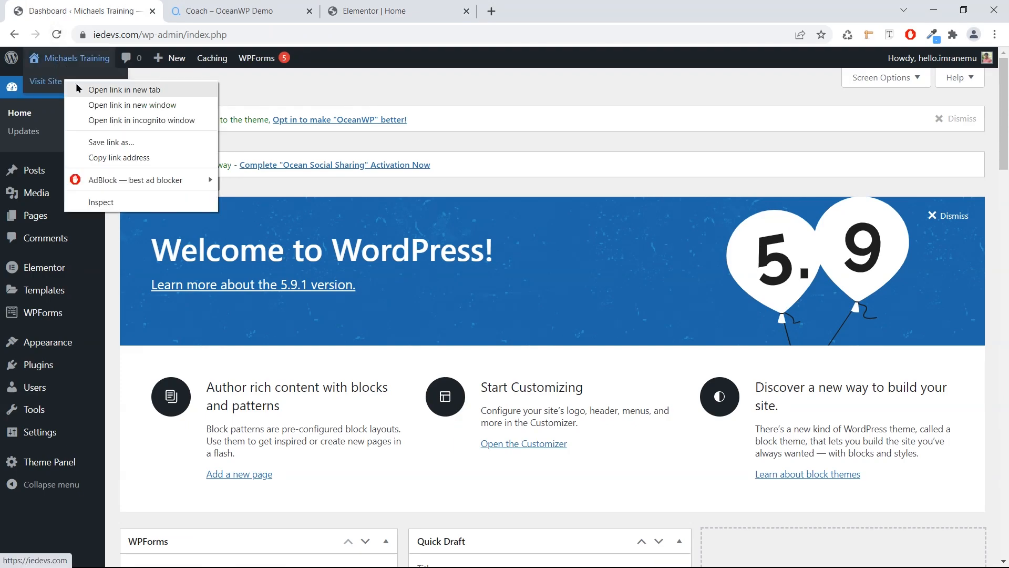
click(124, 90)
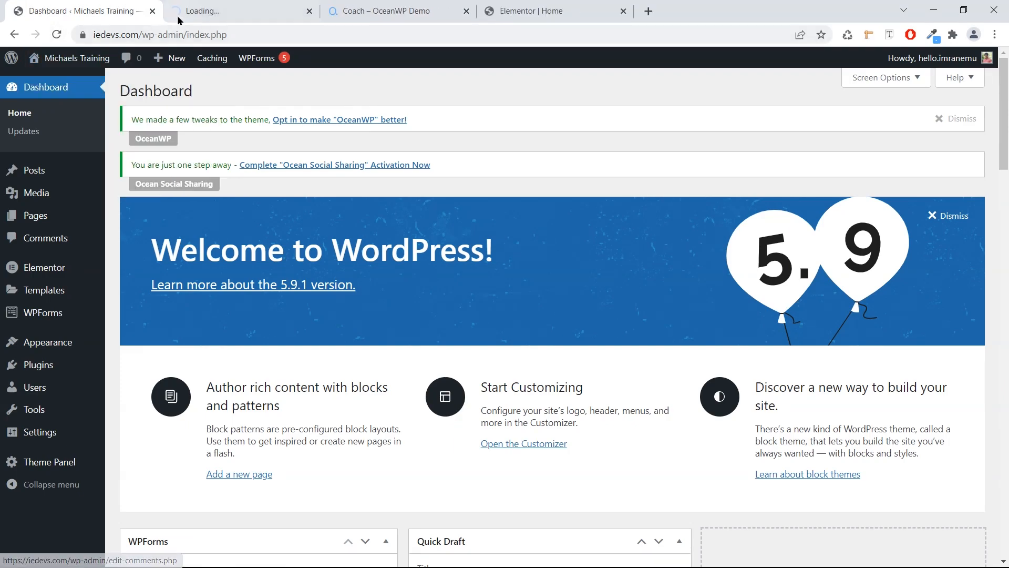
click(194, 11)
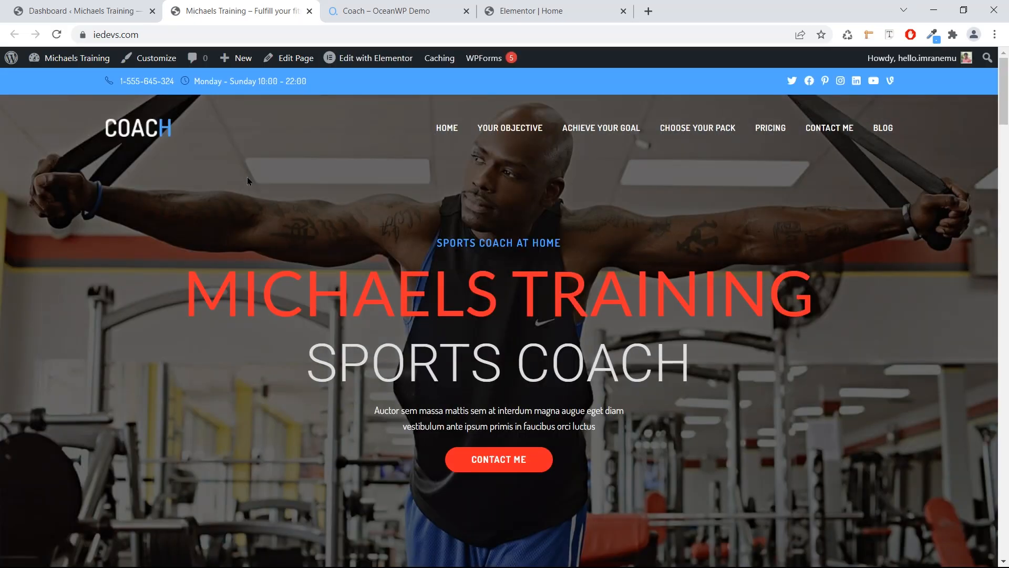
scroll(273, 225, down, 5)
scroll(273, 224, up, 5)
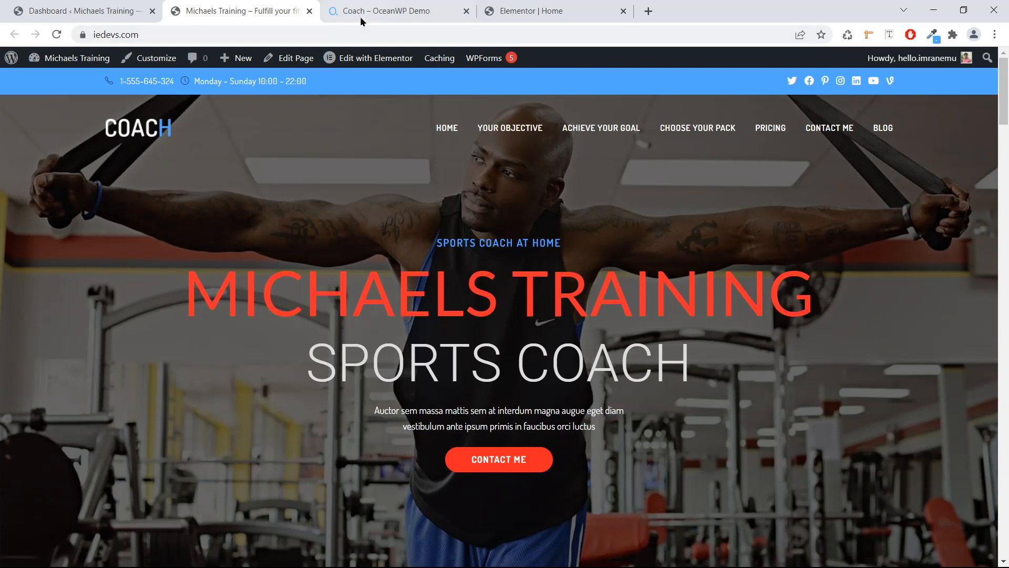
click(504, 10)
scroll(302, 324, down, 1)
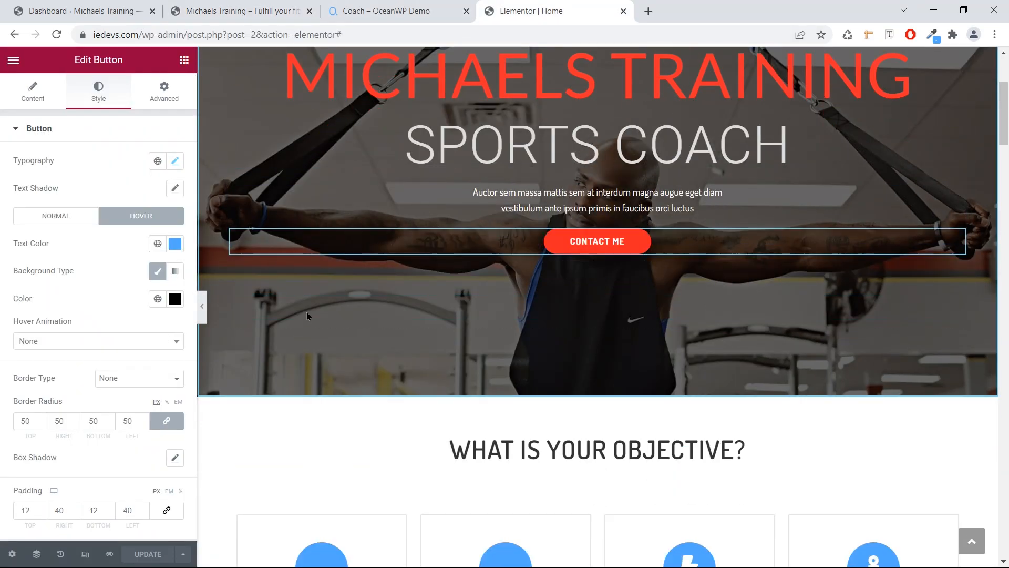
Select the Generator Muscle image box and open its image media picker.
scroll(310, 312, down, 1)
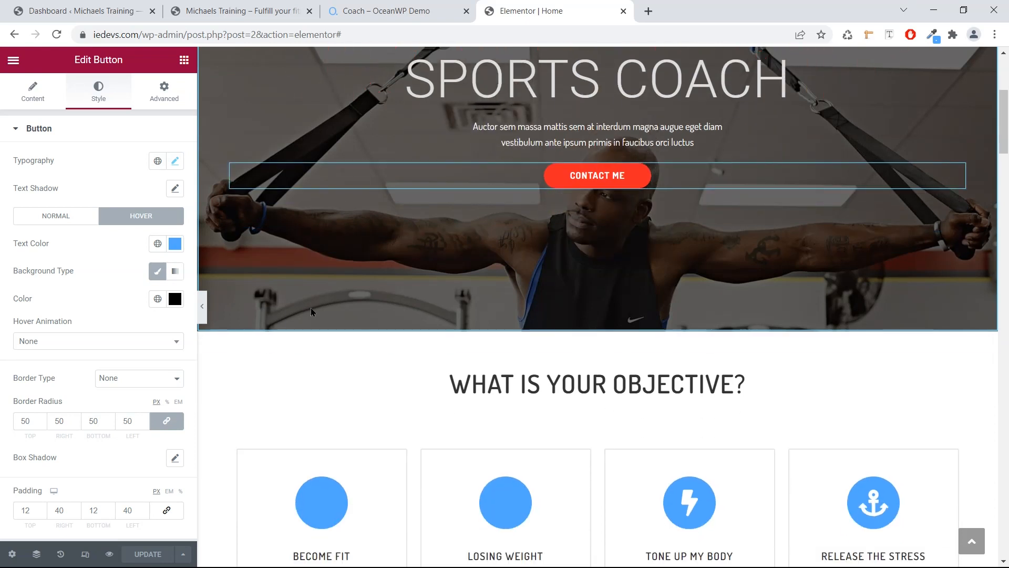
scroll(311, 308, down, 11)
scroll(312, 307, down, 1)
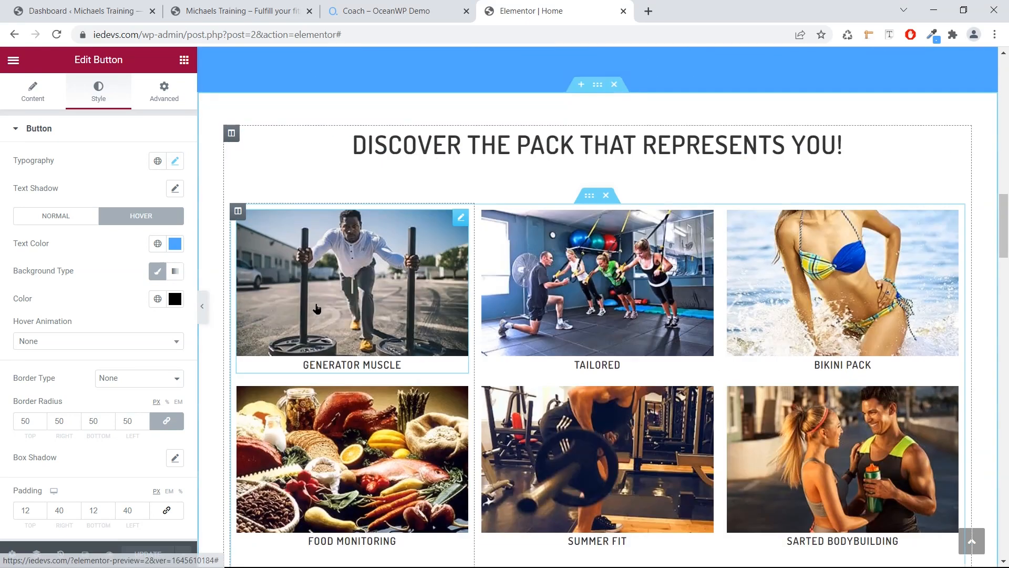
click(330, 301)
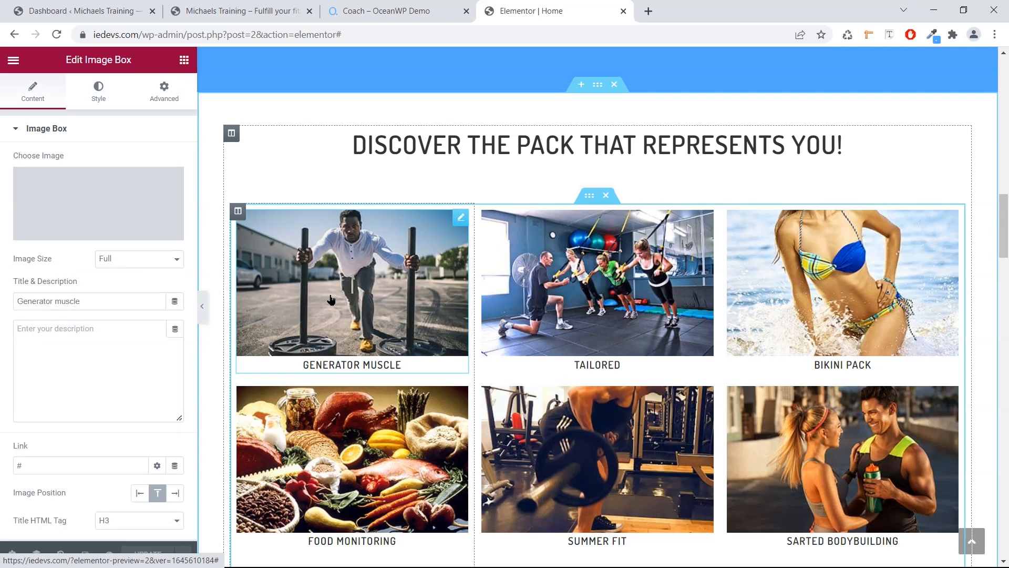
mouse_move(68, 192)
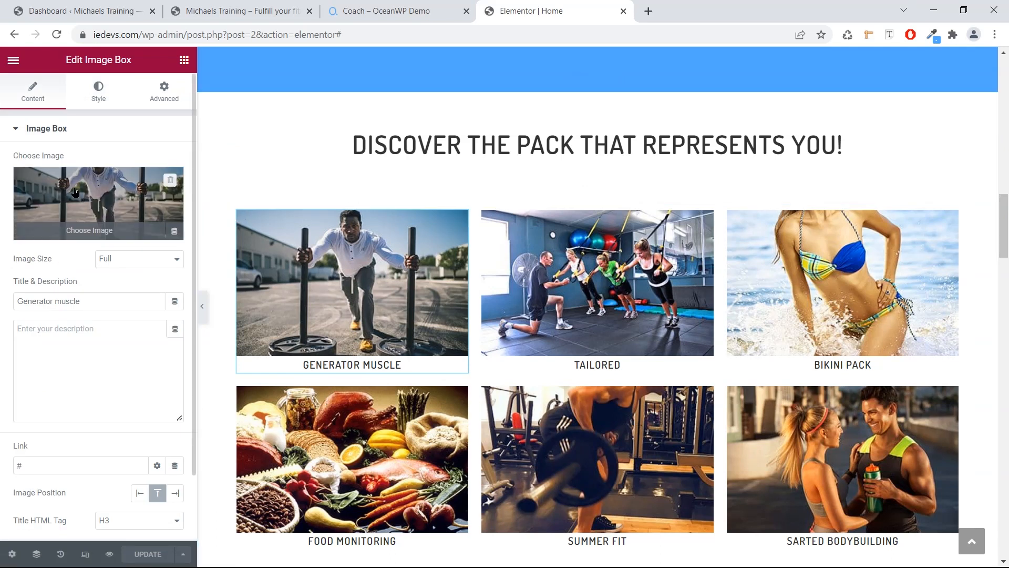
click(74, 192)
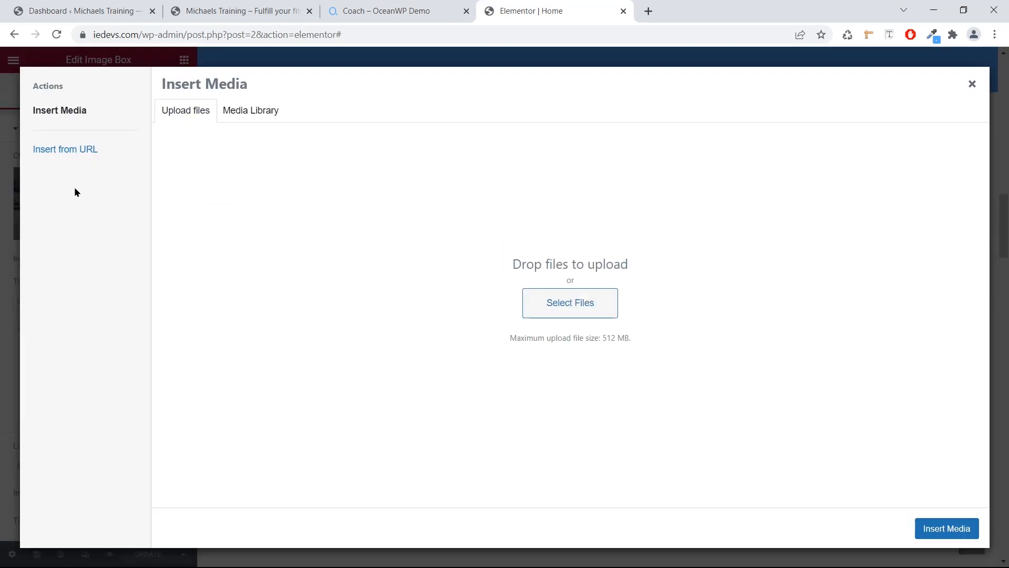
Upload small.jpg from the Images folder and insert it as the Generator Muscle image.
key(super)
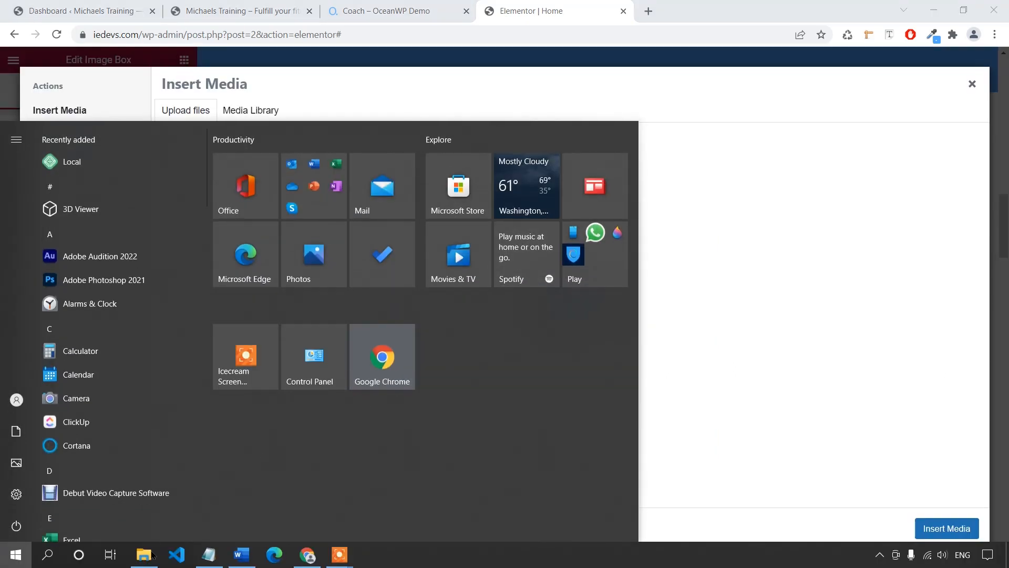
click(150, 556)
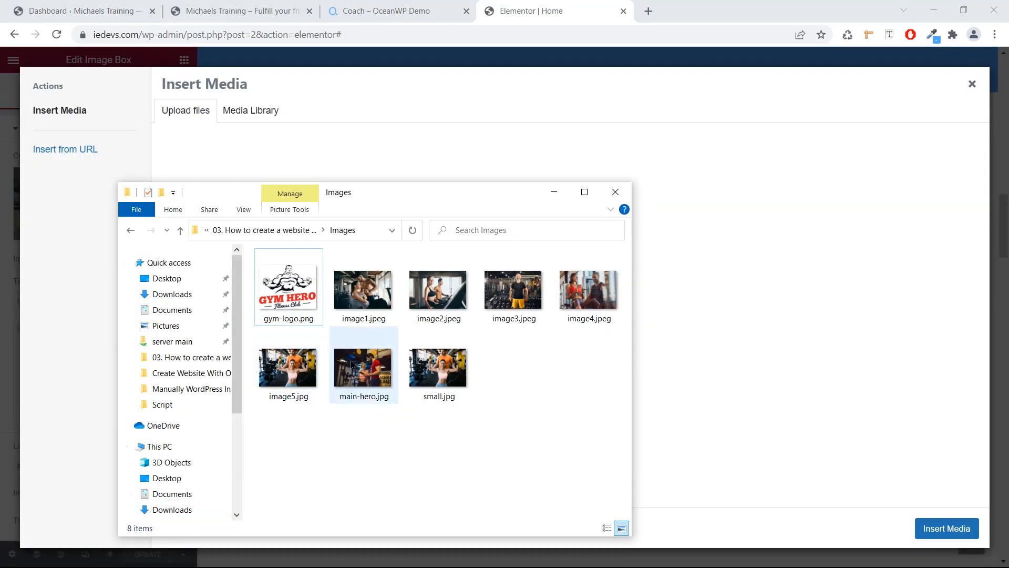
click(441, 365)
drag(442, 366, 676, 317)
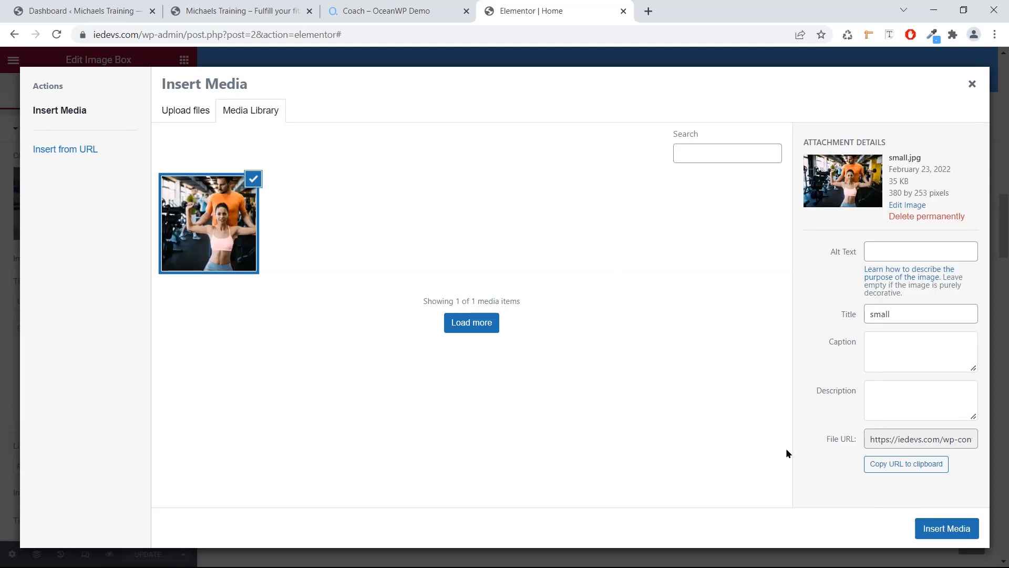
click(926, 535)
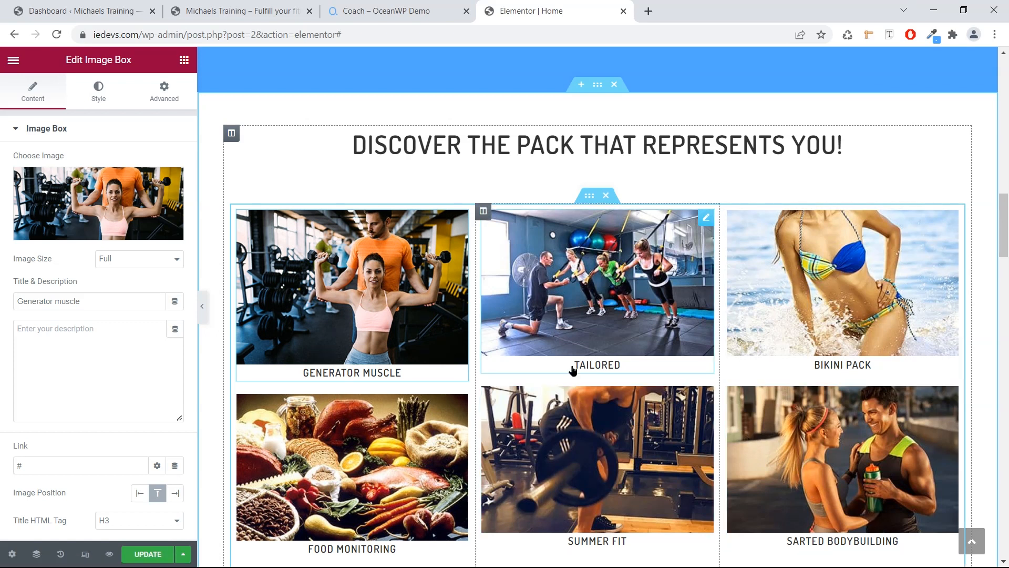
scroll(578, 368, down, 1)
scroll(404, 262, down, 5)
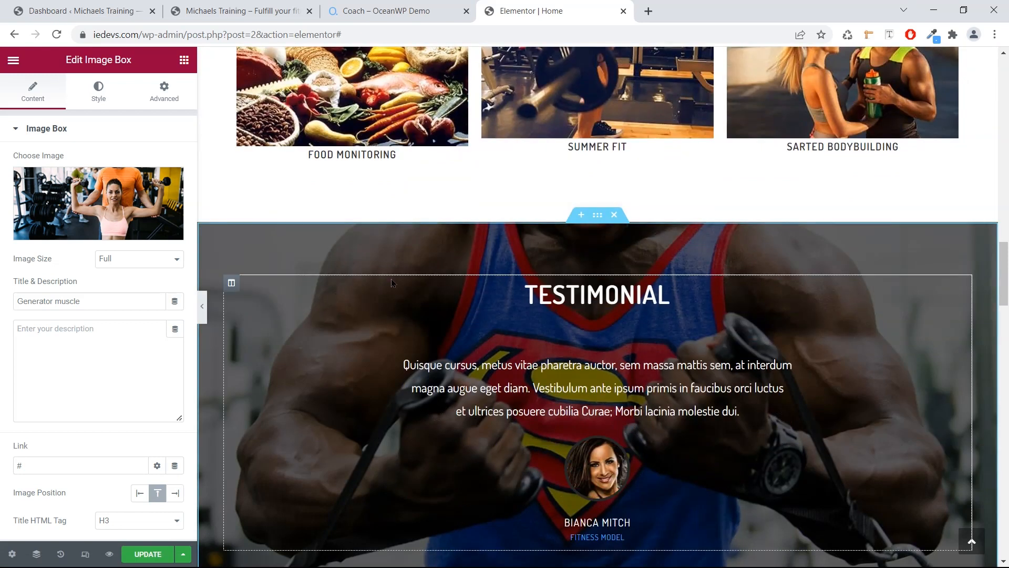
scroll(397, 301, down, 1)
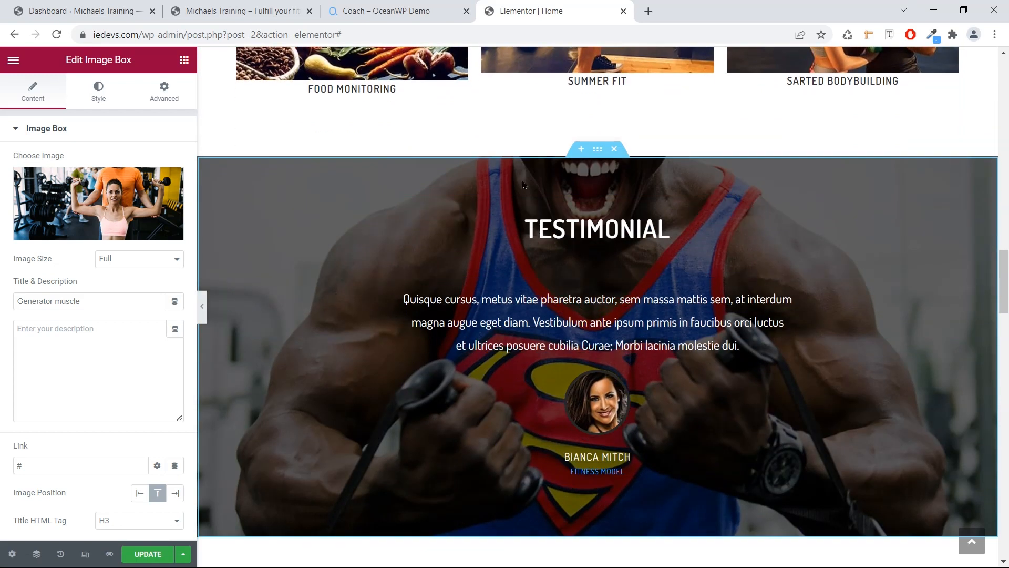
Upload image2.jpeg and set it as the Testimonial section's background image.
click(598, 152)
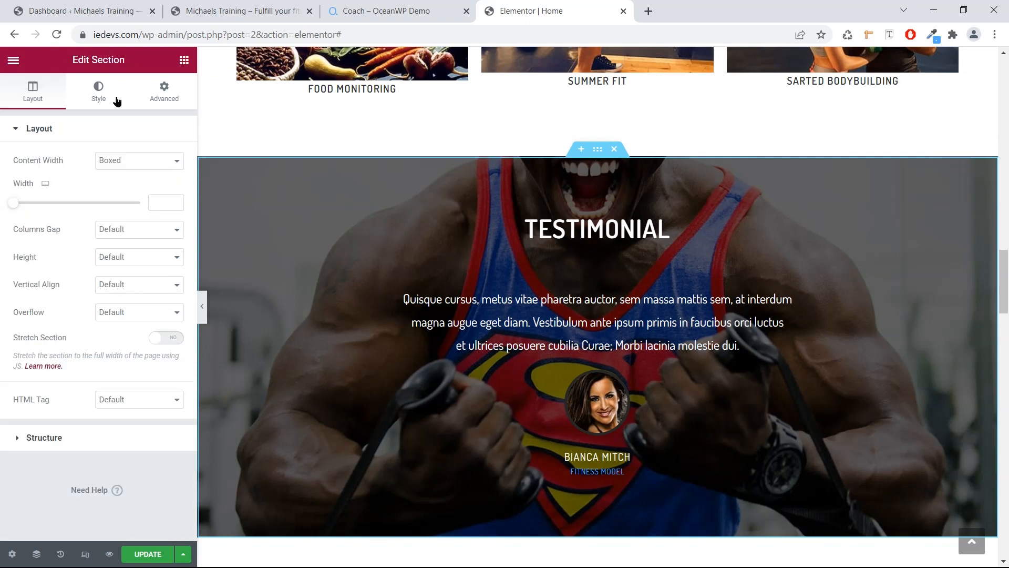
click(99, 93)
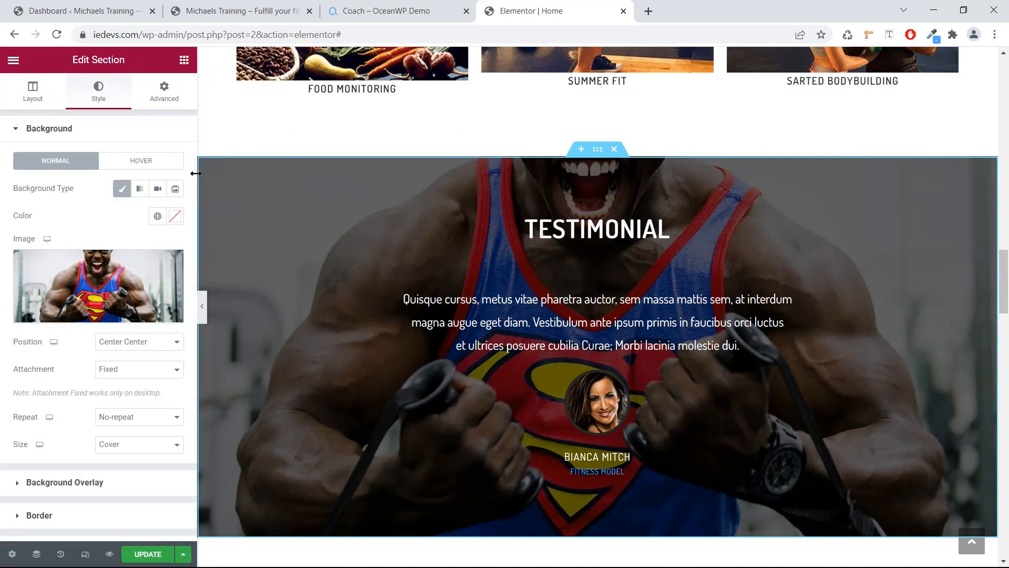
click(145, 265)
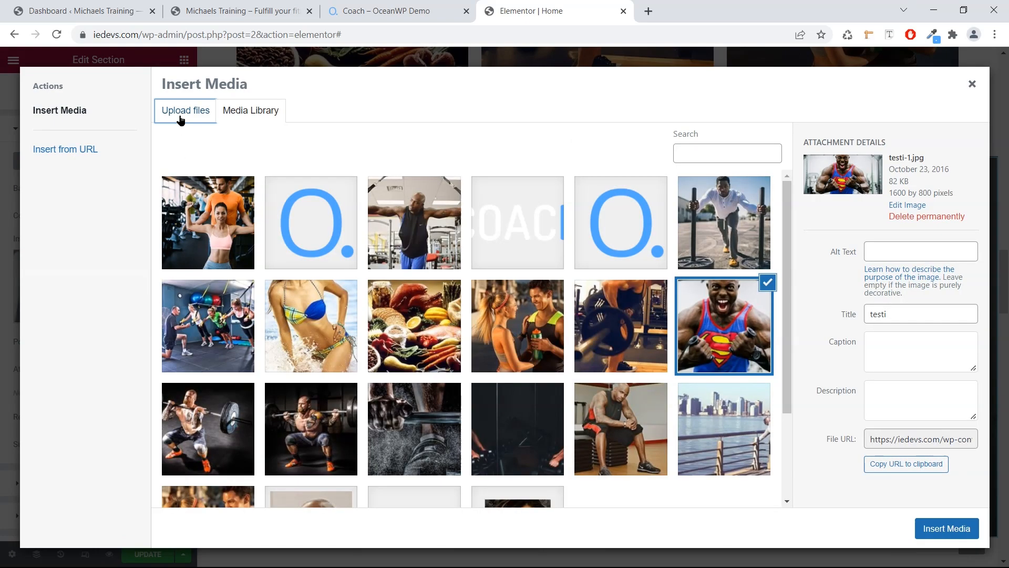
click(180, 121)
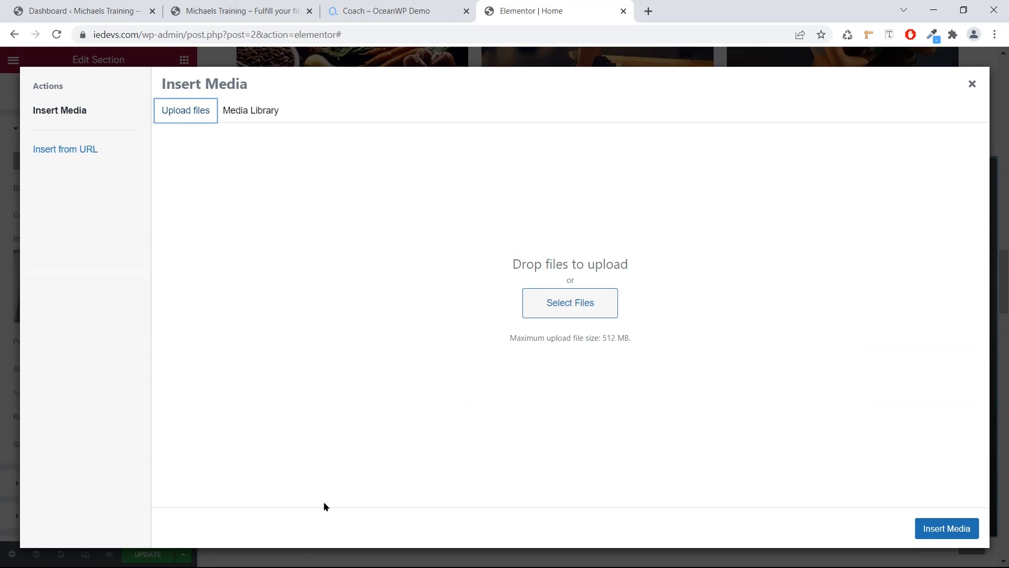
key(super)
click(144, 556)
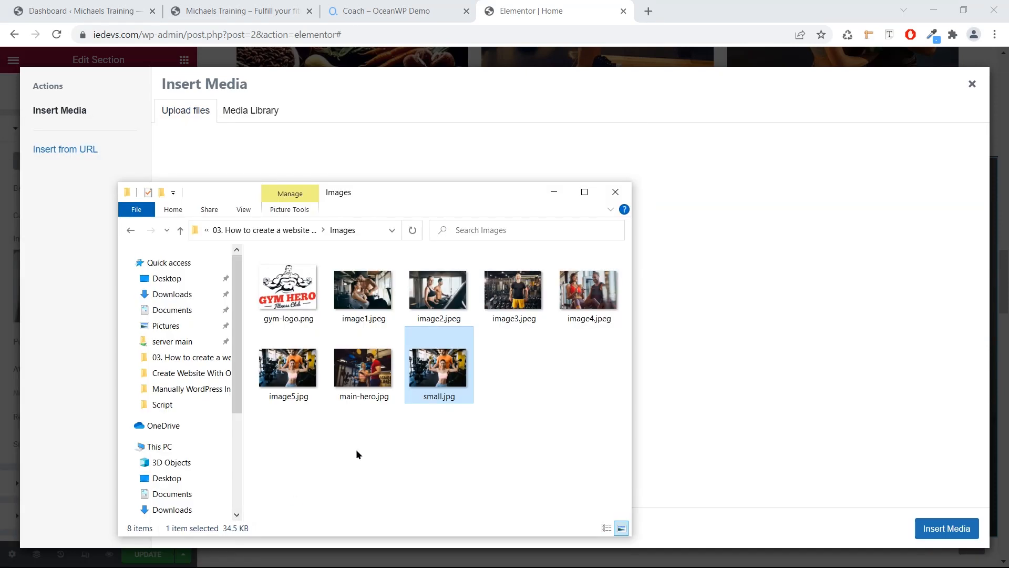
drag(408, 299, 702, 292)
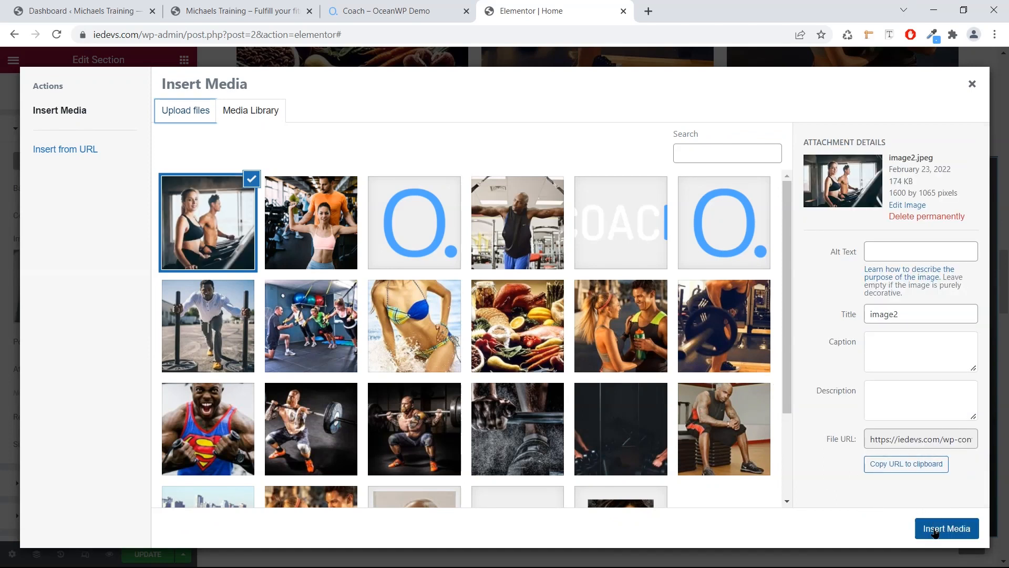
click(939, 530)
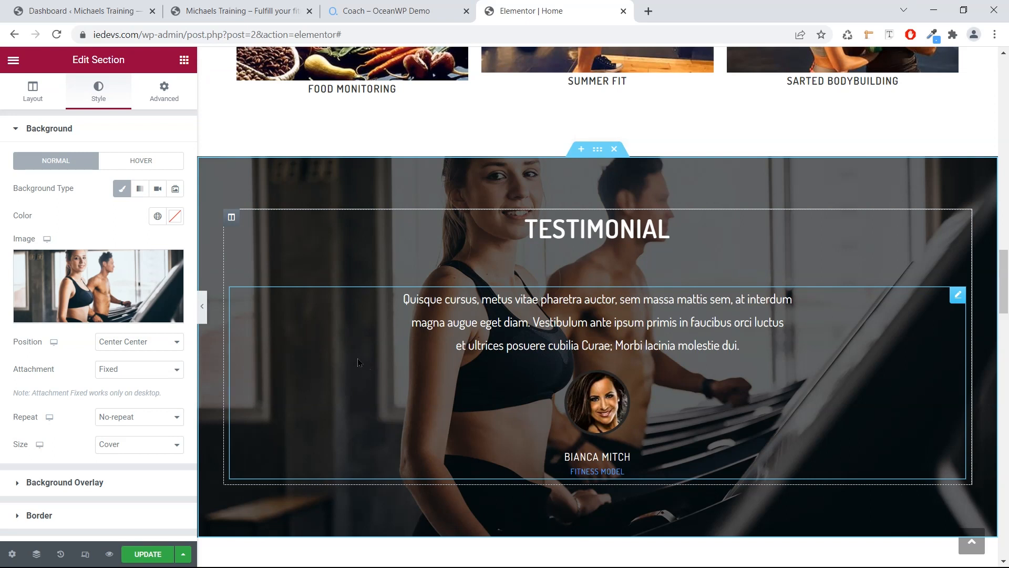
Set the Testimonial background's black overlay to about 0.42 opacity.
click(56, 482)
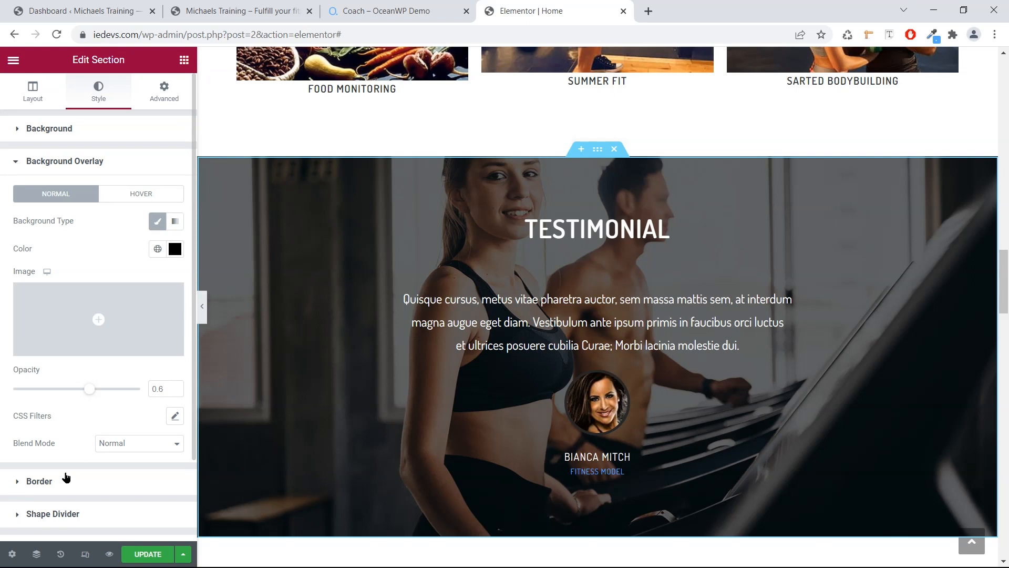
drag(91, 389, 68, 397)
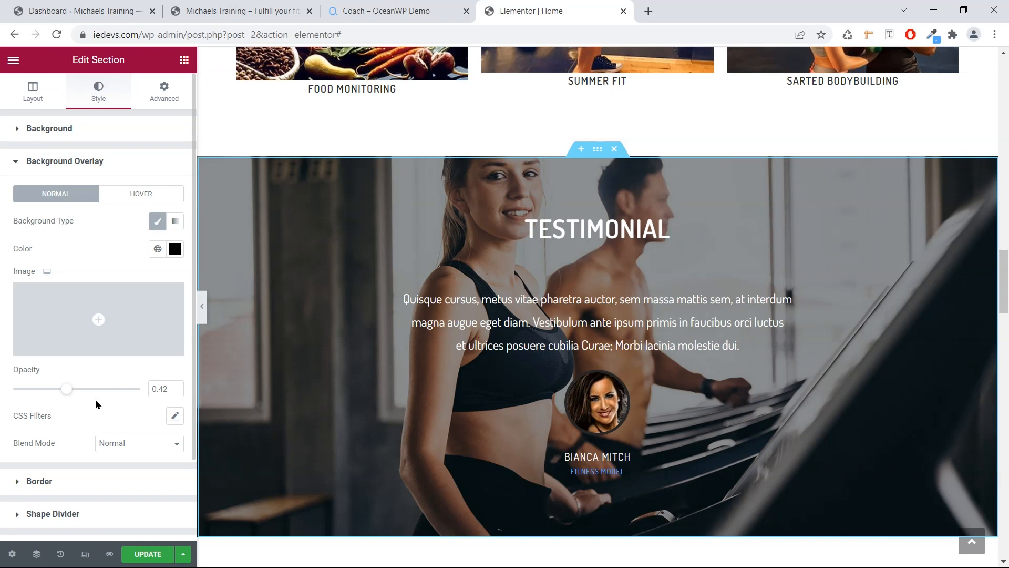
scroll(336, 350, down, 1)
scroll(339, 350, down, 4)
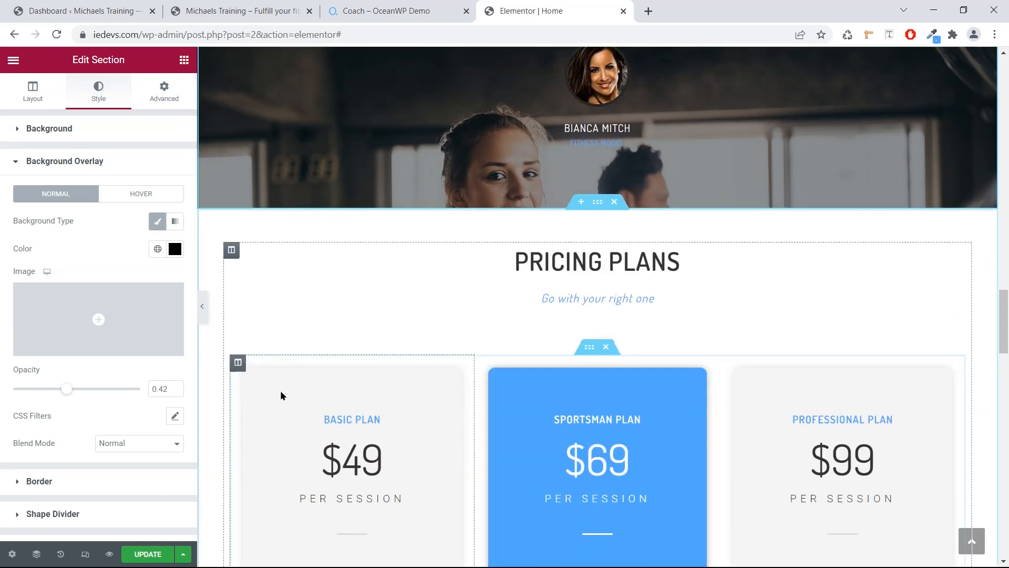
scroll(285, 387, down, 1)
scroll(286, 387, up, 1)
scroll(285, 390, up, 3)
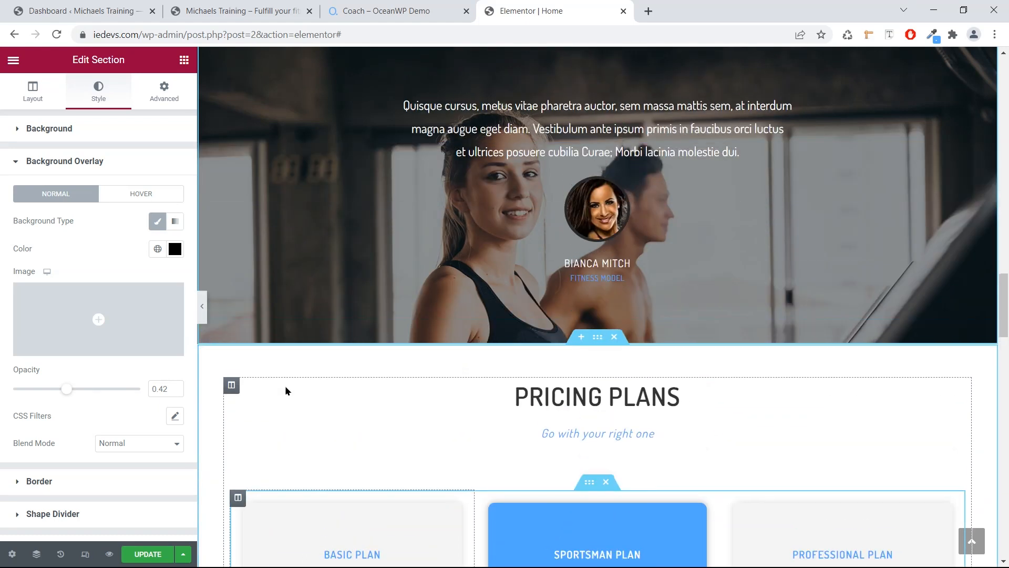
Scroll down the page to the New York Google map widget.
scroll(283, 392, down, 3)
scroll(282, 388, down, 5)
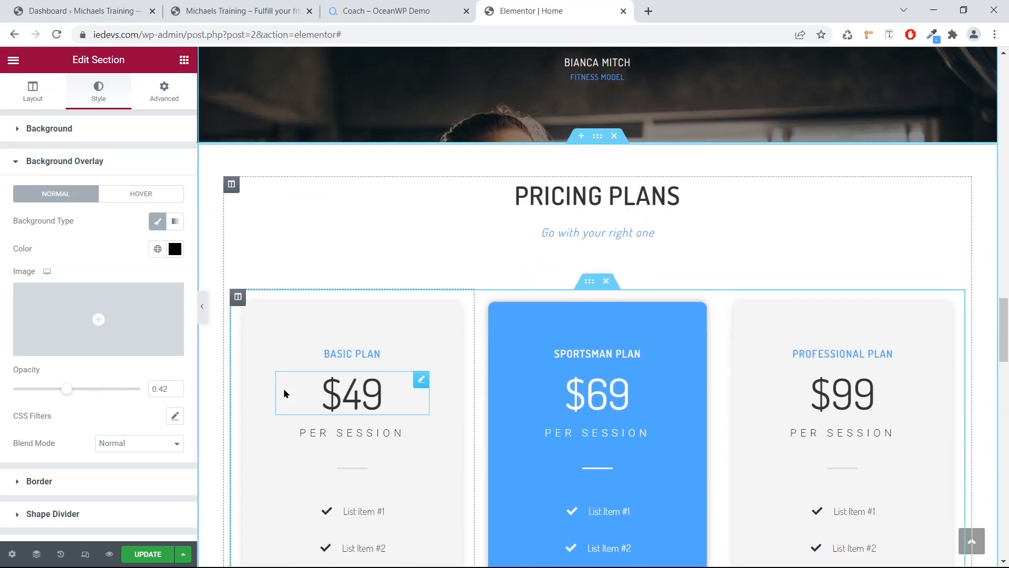
scroll(283, 386, down, 4)
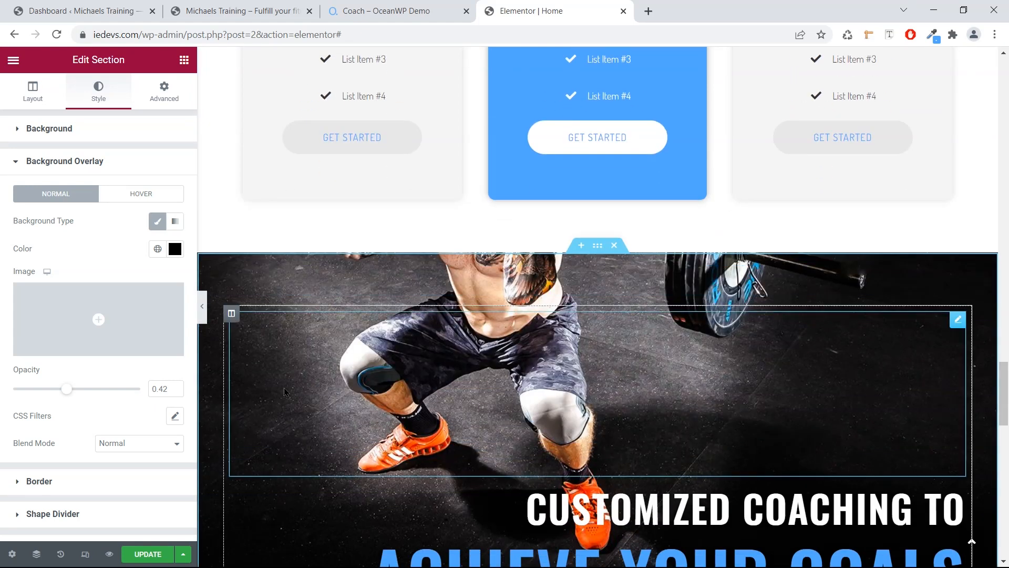
scroll(285, 381, down, 9)
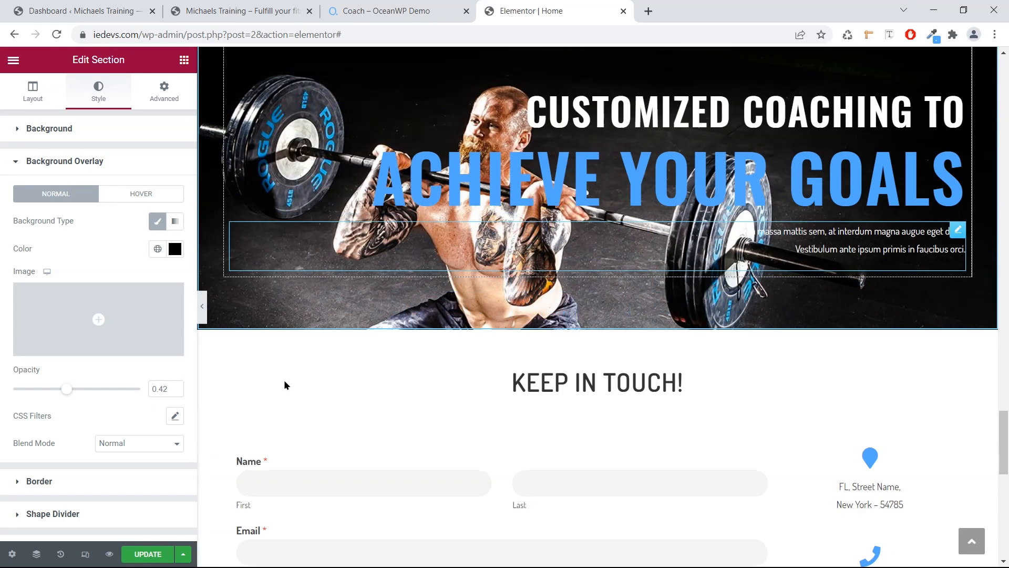
scroll(284, 382, down, 5)
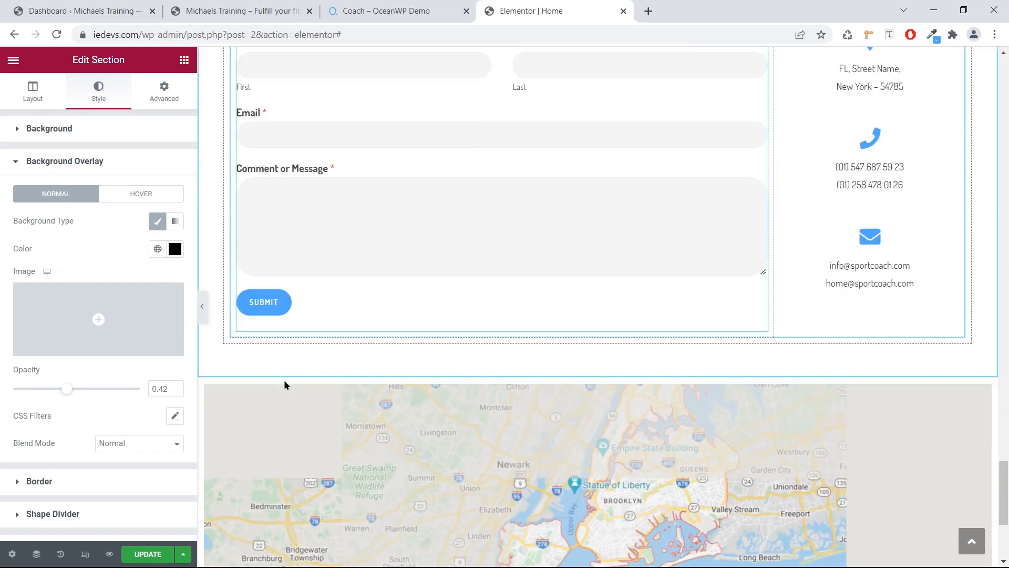
scroll(285, 382, down, 1)
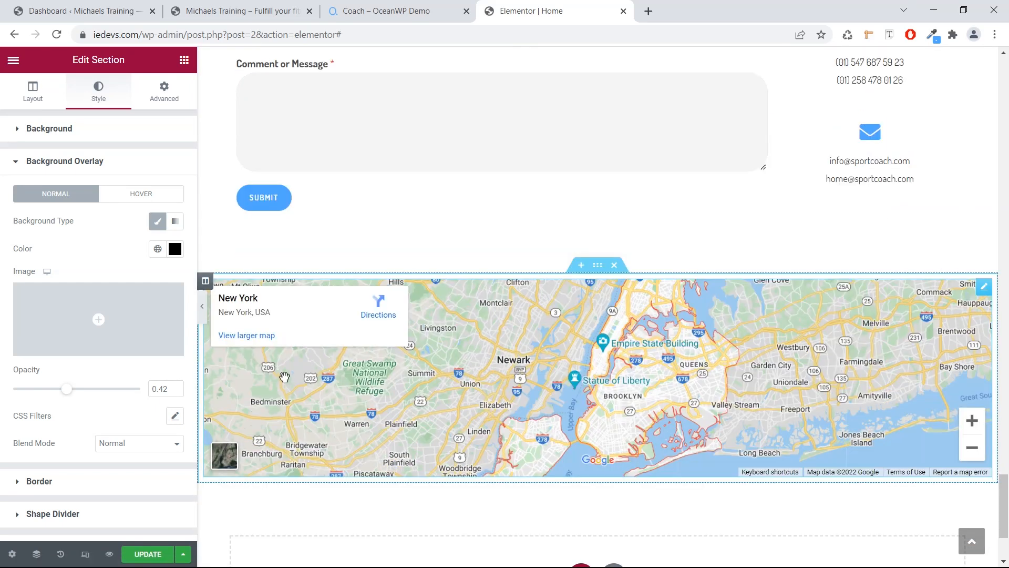
scroll(285, 379, down, 2)
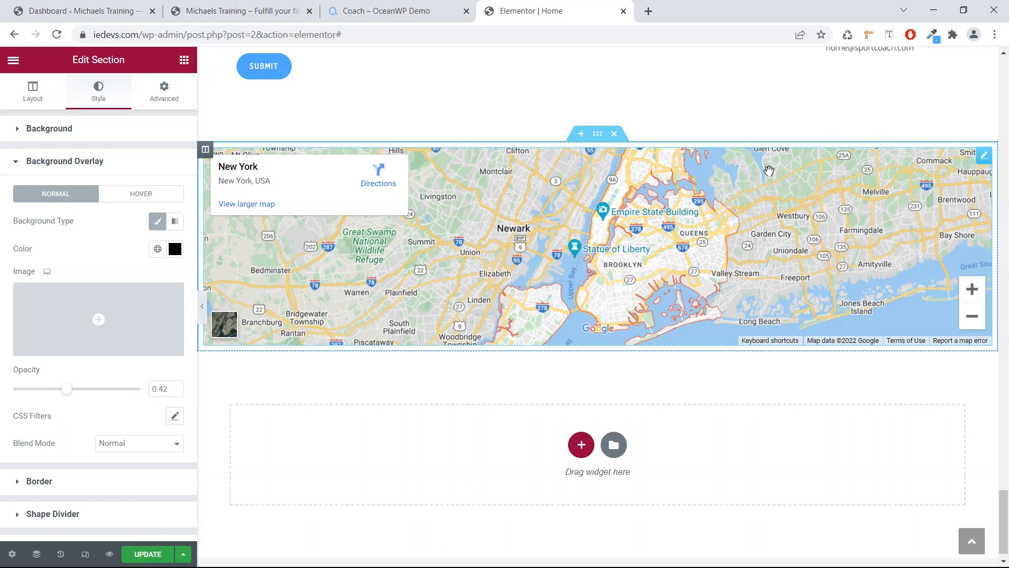
Delete the New York Google map and add a Lorem ipsum Text Editor paragraph under KEEP IN TOUCH!
right_click(982, 167)
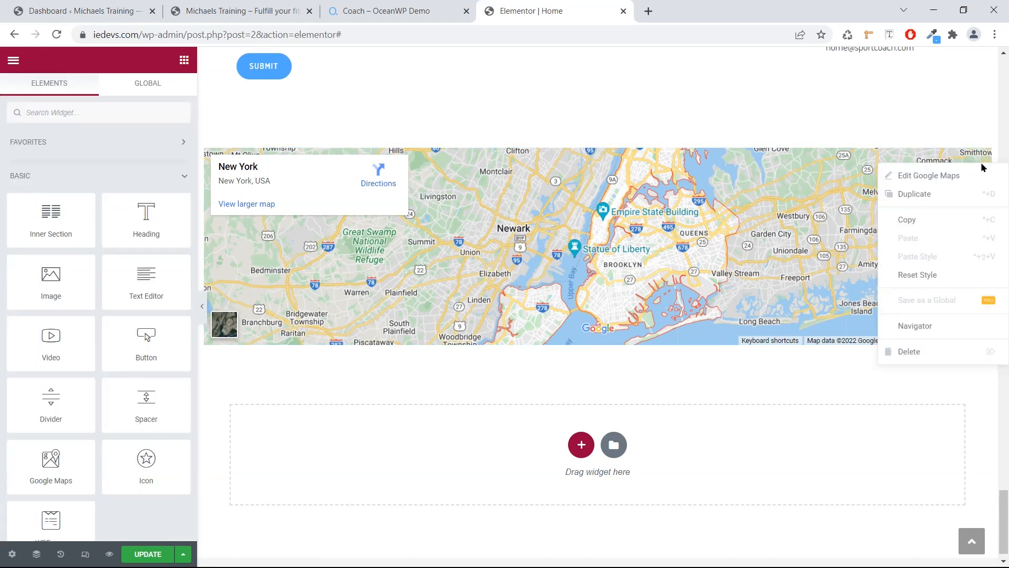
click(960, 351)
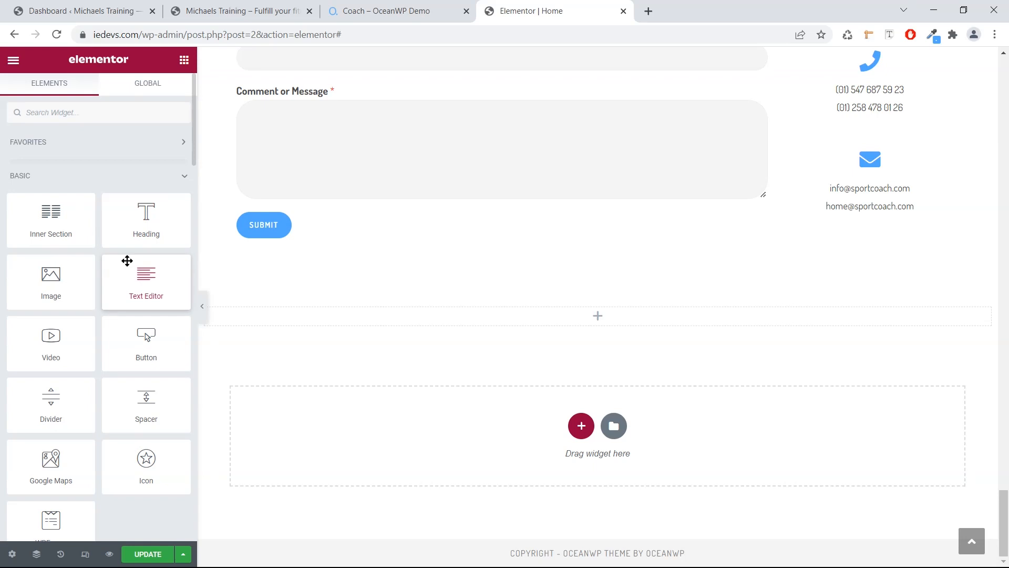
scroll(166, 278, up, 3)
drag(165, 277, 585, 123)
click(544, 131)
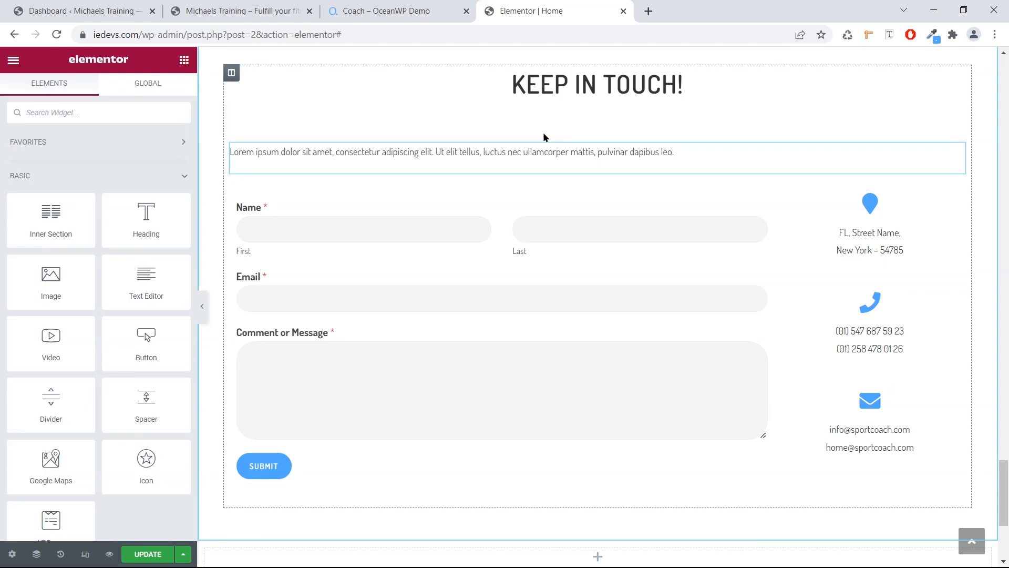
Center-align the Lorem ipsum paragraph and increase its font size.
click(512, 158)
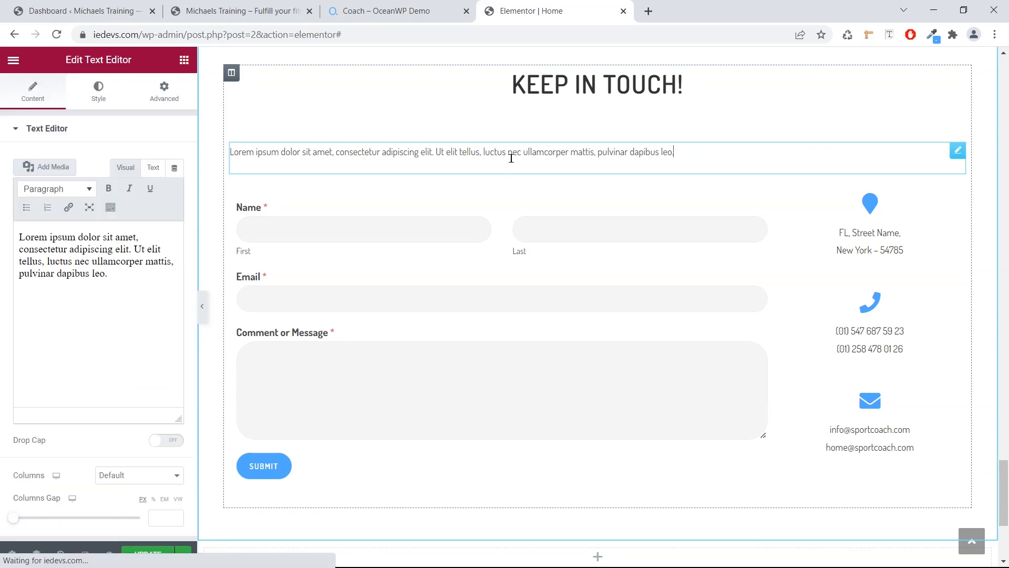
click(98, 101)
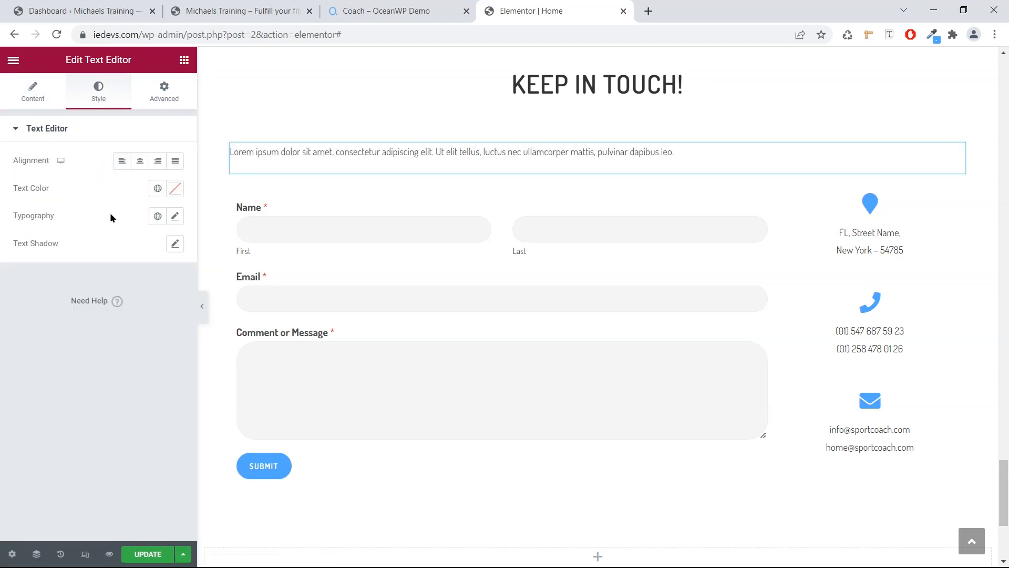
click(141, 162)
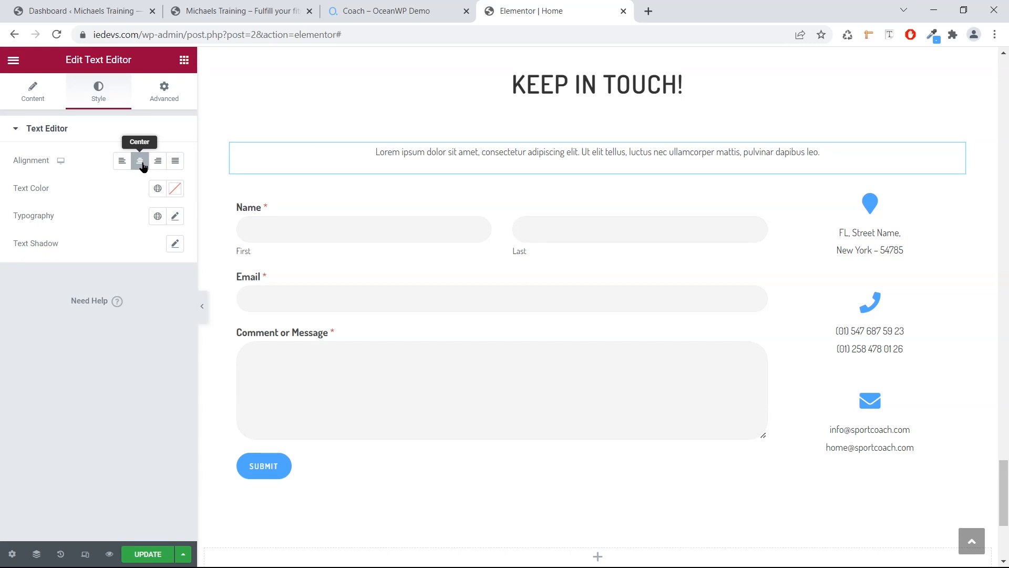
click(176, 217)
drag(25, 321, 33, 322)
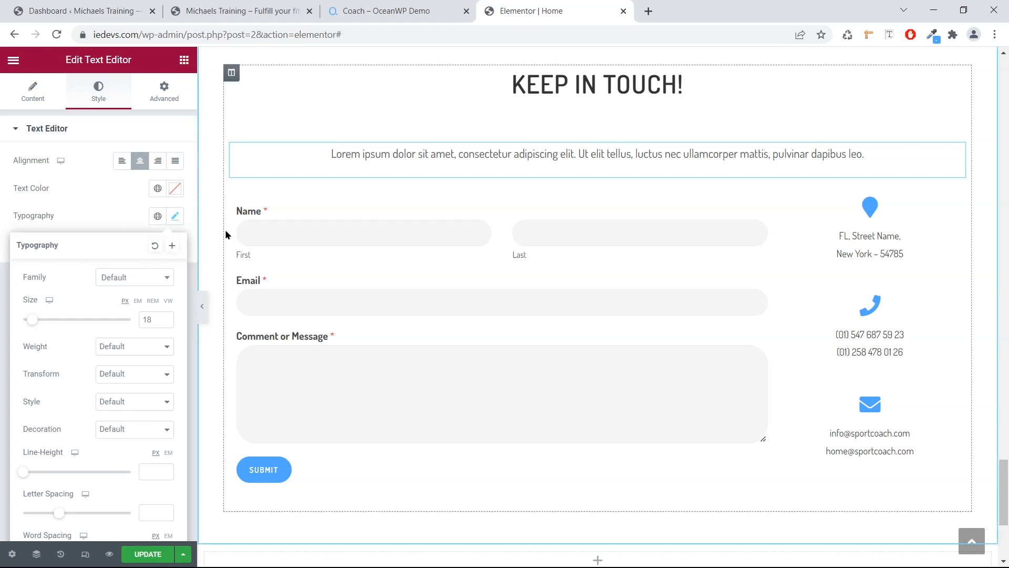
Save the homepage changes with Update.
scroll(225, 231, up, 1)
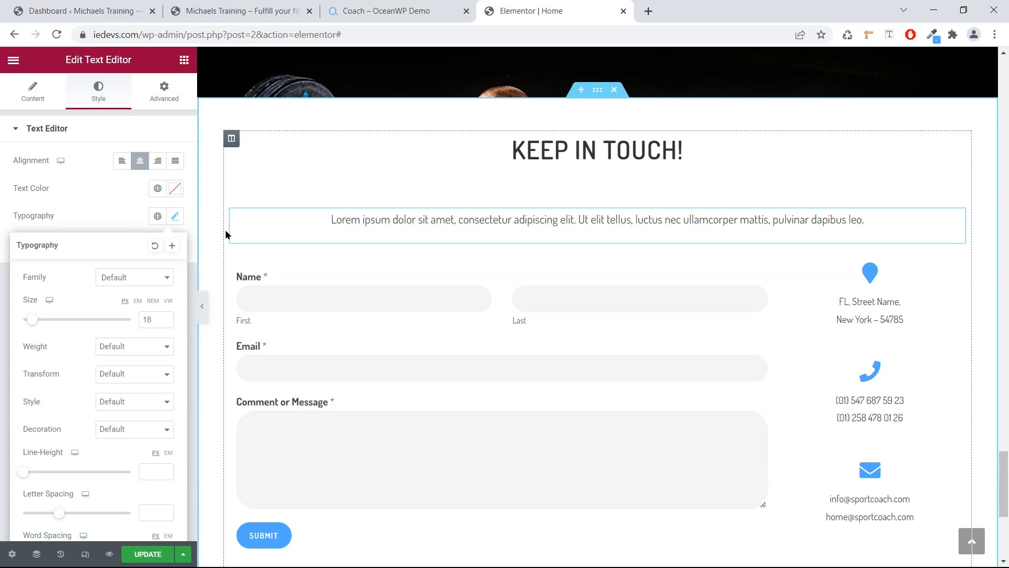
scroll(226, 234, down, 5)
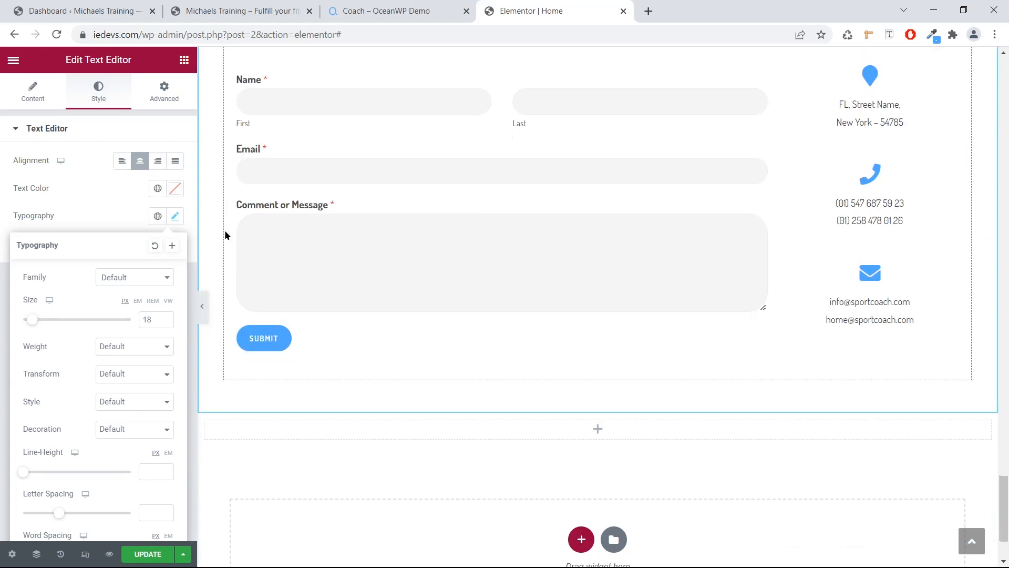
scroll(227, 234, up, 5)
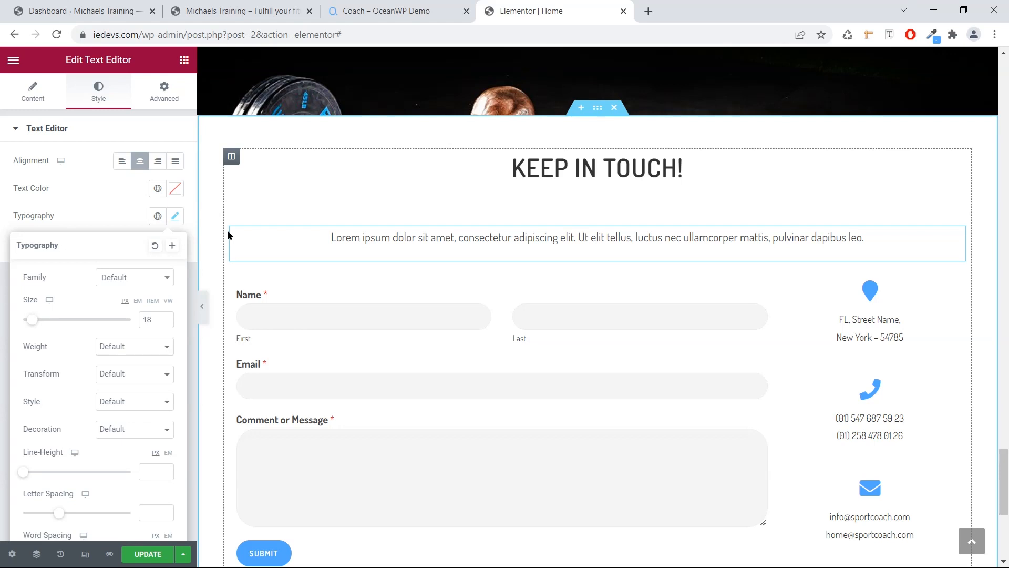
scroll(227, 229, down, 5)
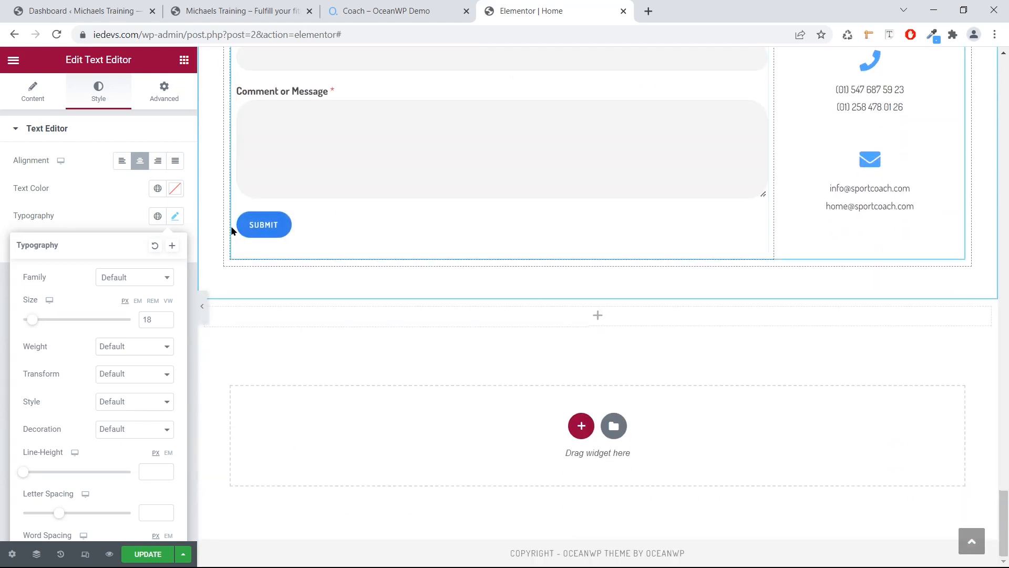
scroll(237, 230, up, 5)
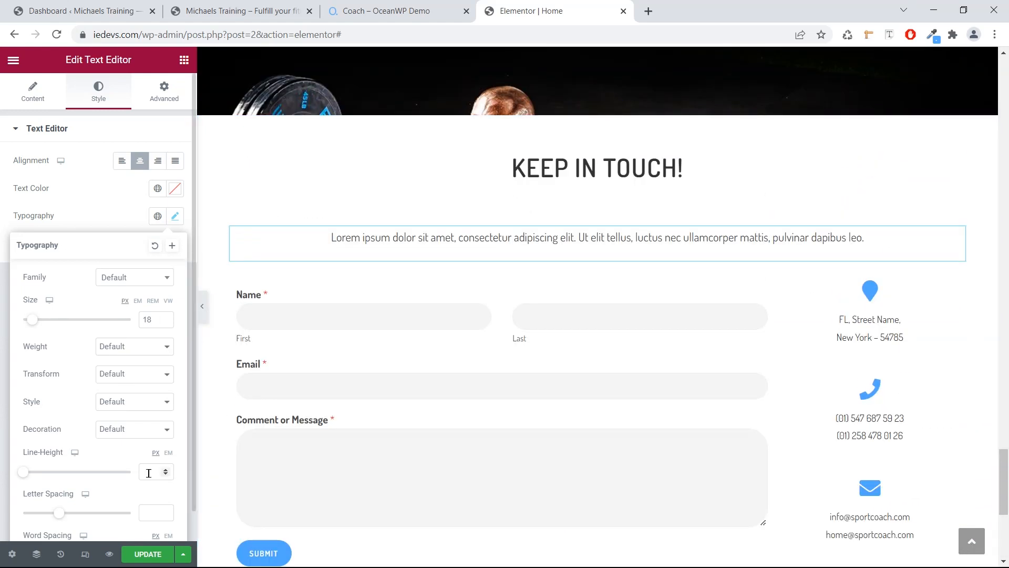
click(141, 554)
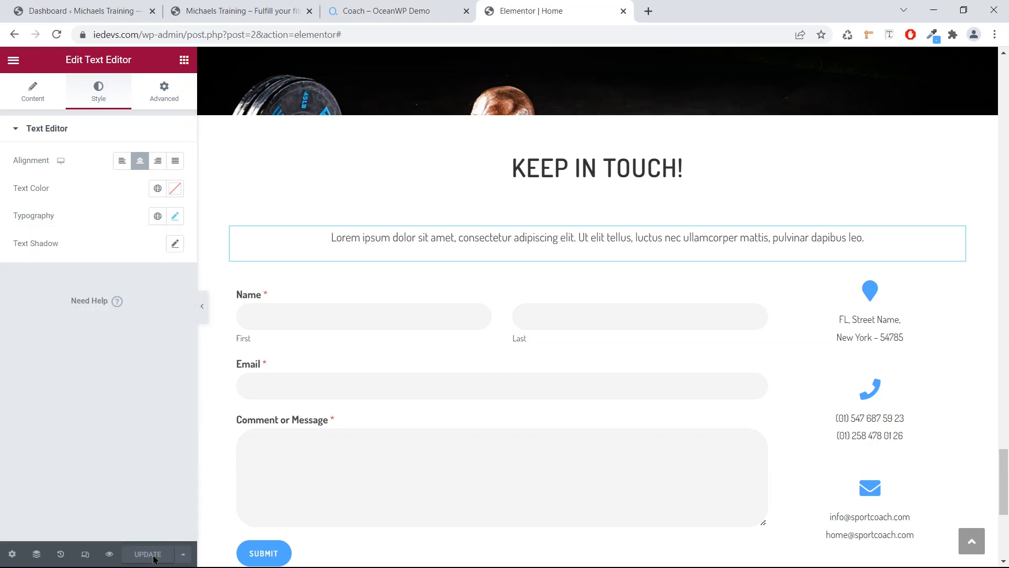
click(14, 60)
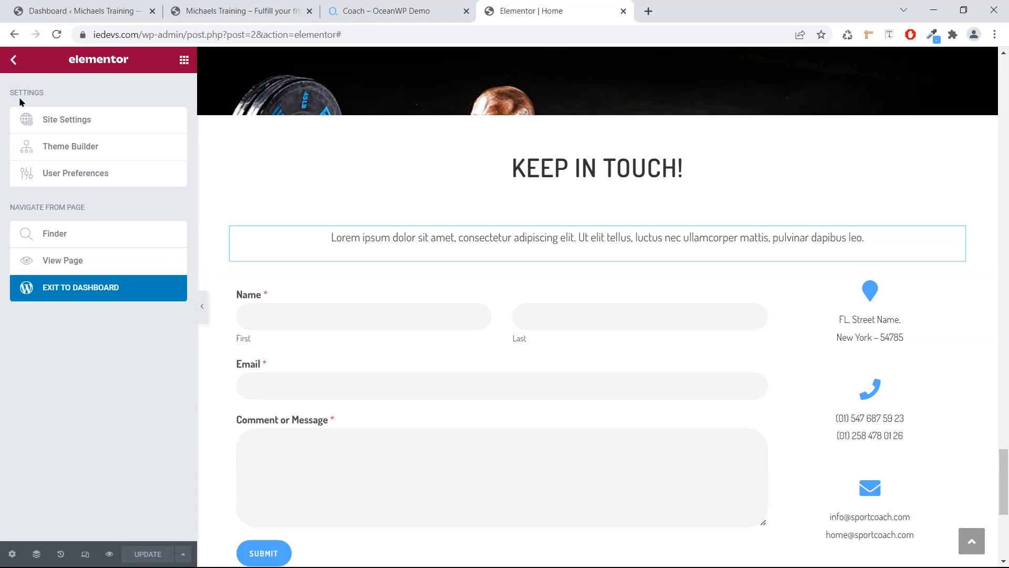
Open the live homepage via View Page in a new browser tab.
right_click(67, 260)
click(87, 271)
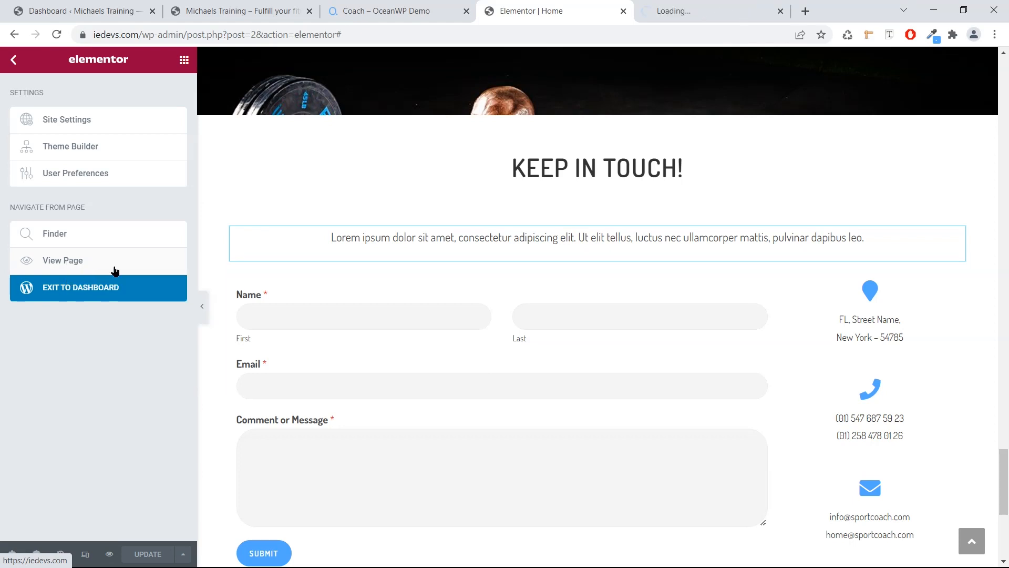
click(665, 10)
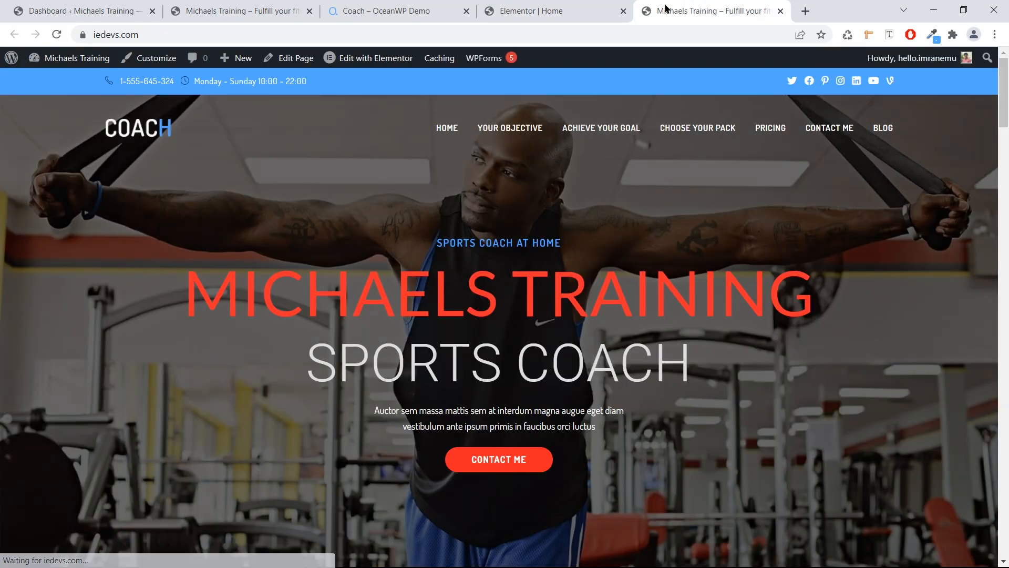
Scroll through the live homepage to review the edits, then return to the red hero at the top.
scroll(601, 154, down, 8)
scroll(603, 157, down, 10)
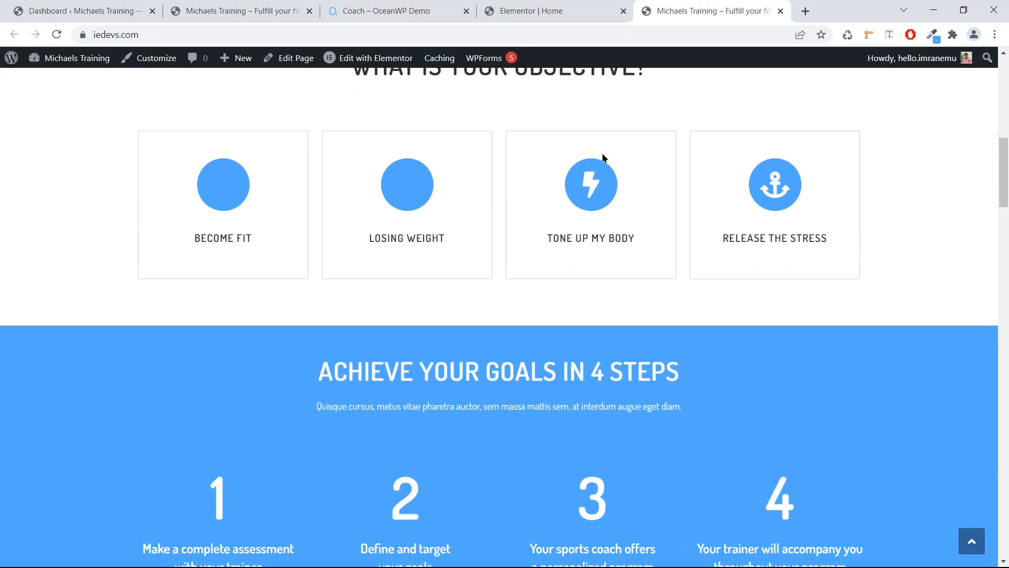
scroll(604, 158, down, 12)
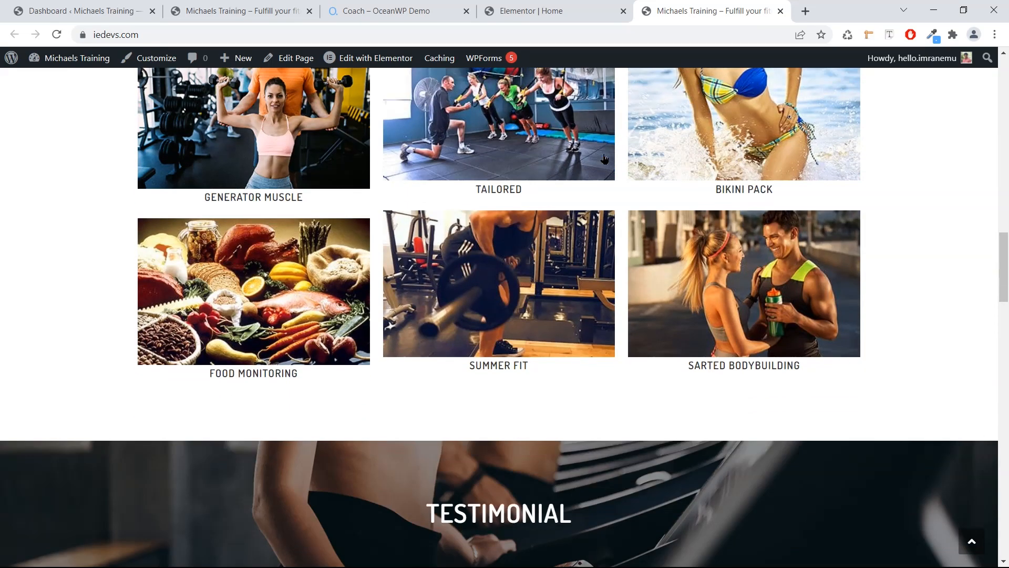
scroll(603, 161, down, 10)
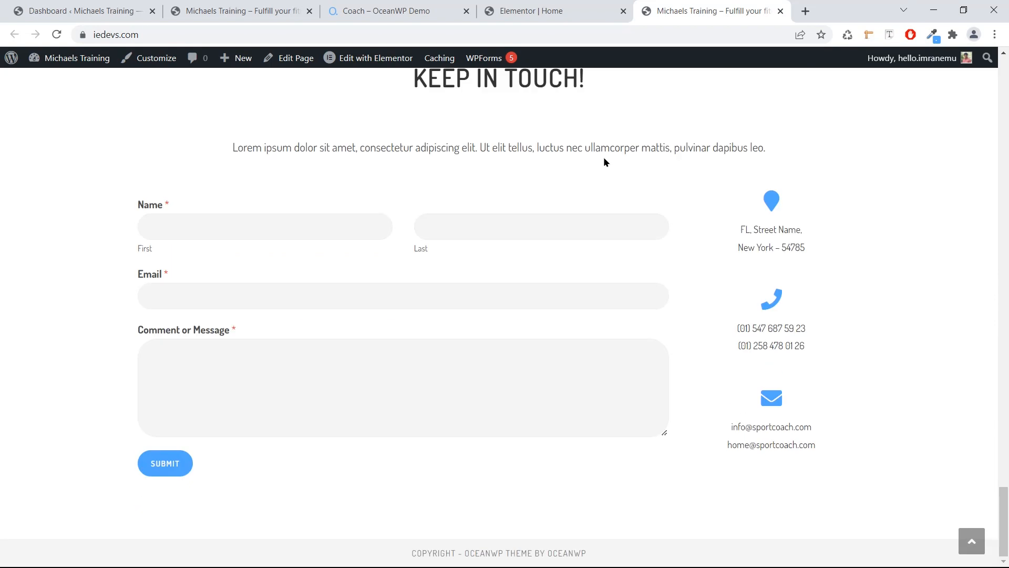
scroll(604, 158, up, 10)
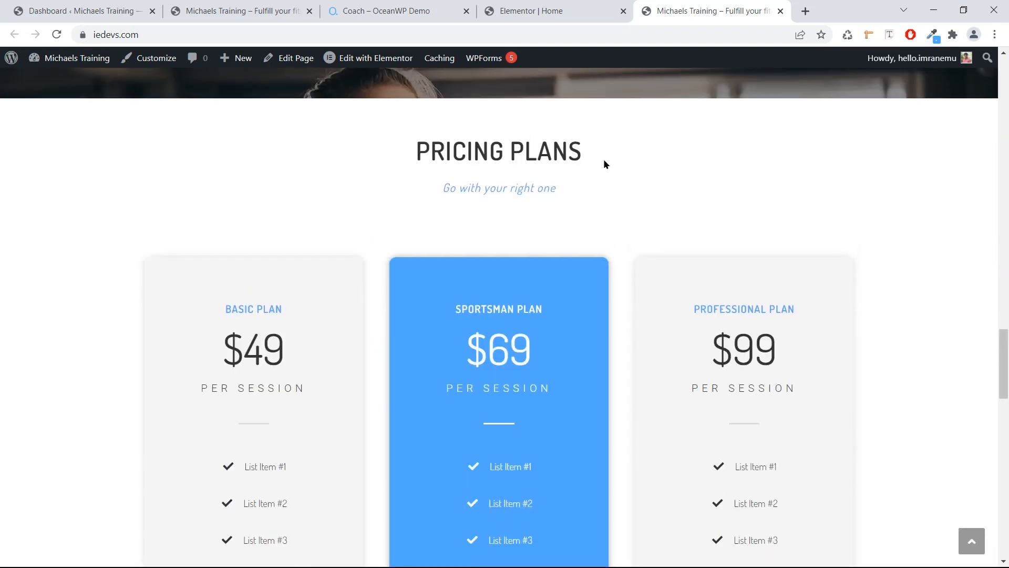
scroll(604, 161, up, 5)
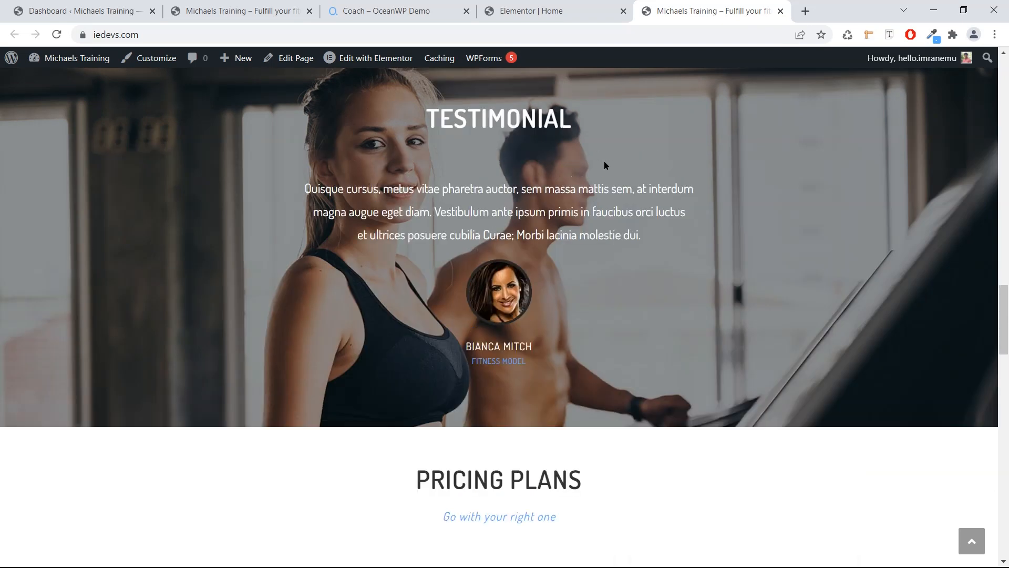
scroll(604, 165, up, 2)
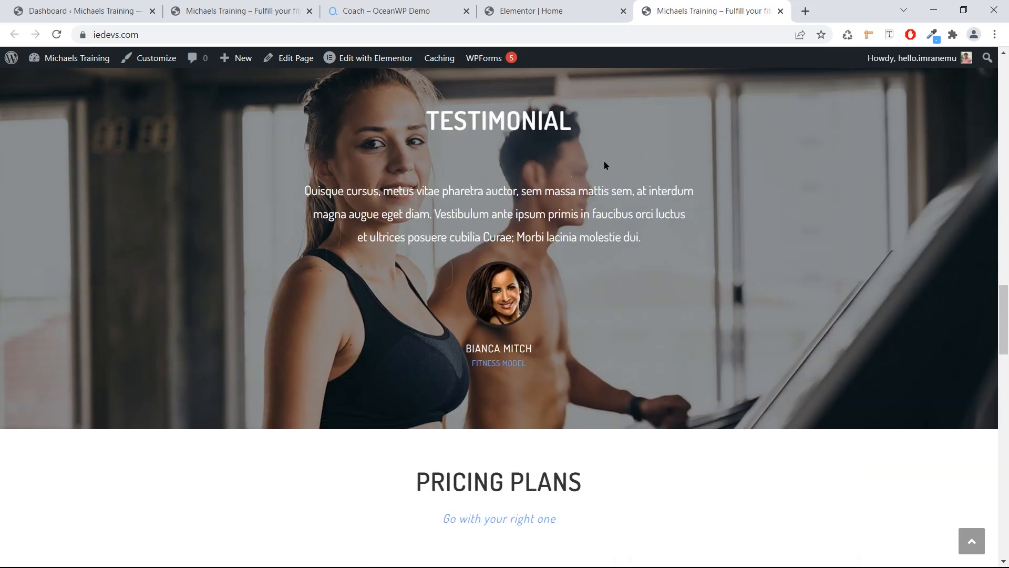
scroll(605, 165, up, 20)
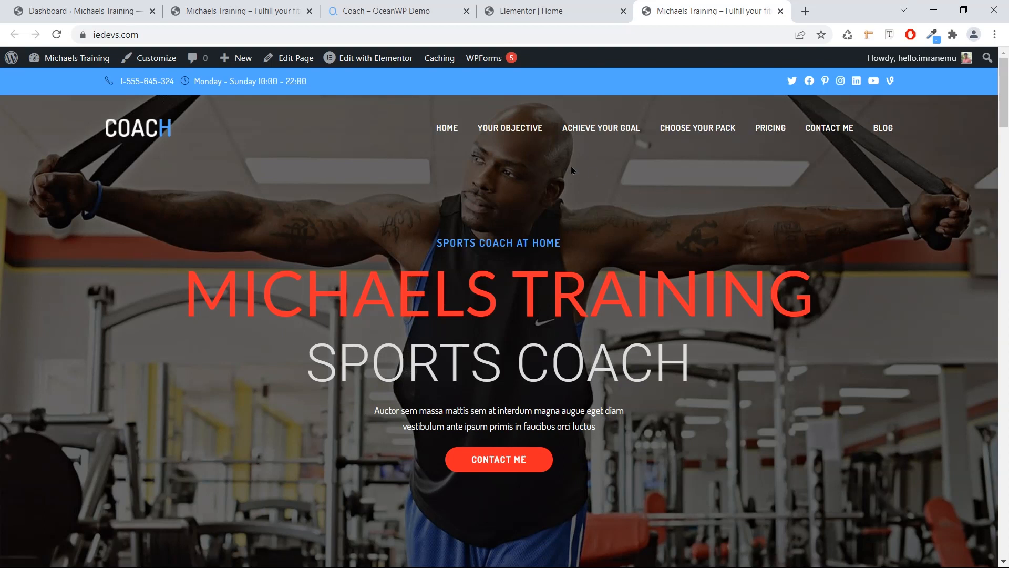
In the Customizer's Header > General settings, set the header style to Minimal.
click(160, 59)
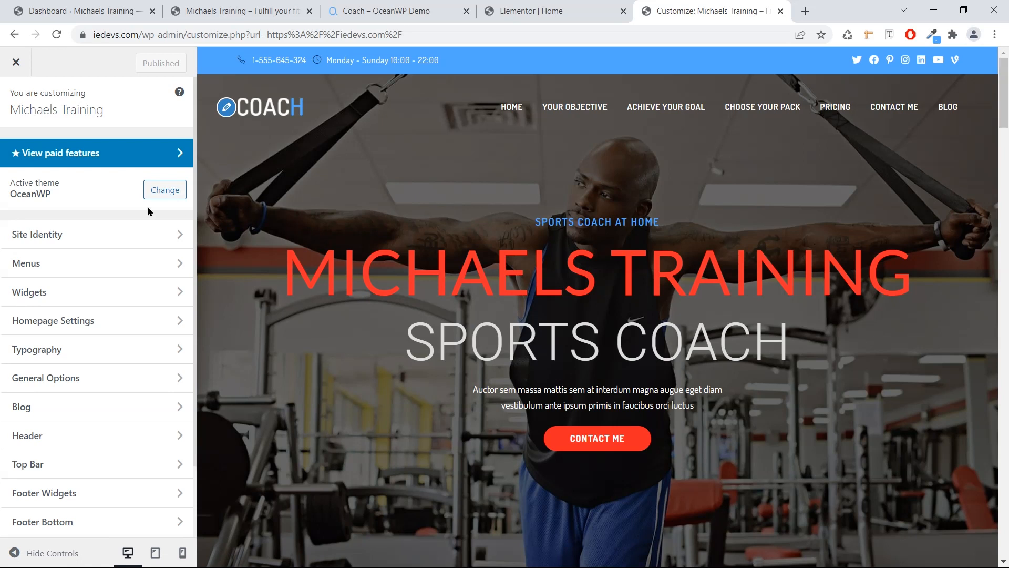
click(80, 437)
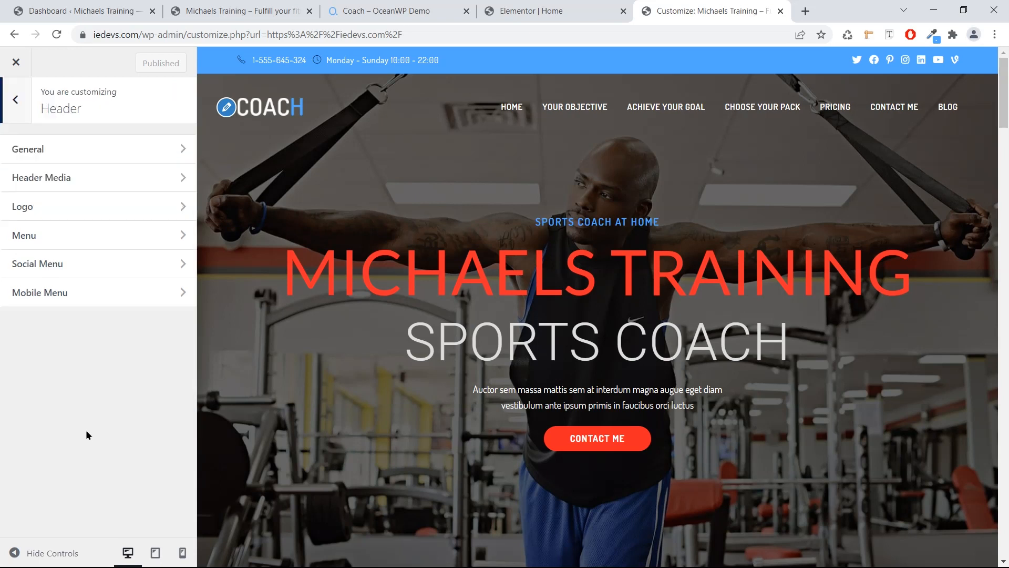
click(125, 157)
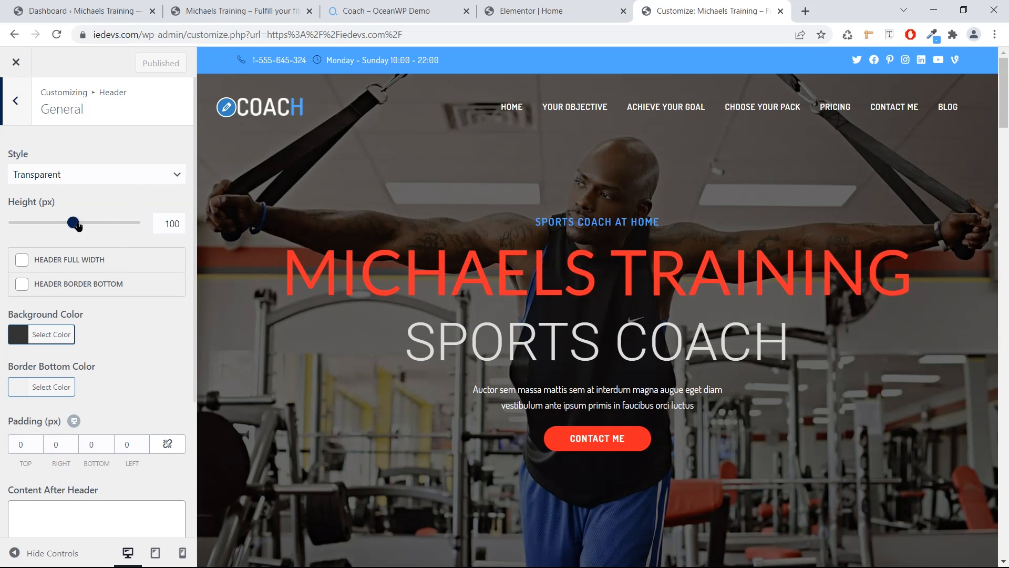
click(87, 177)
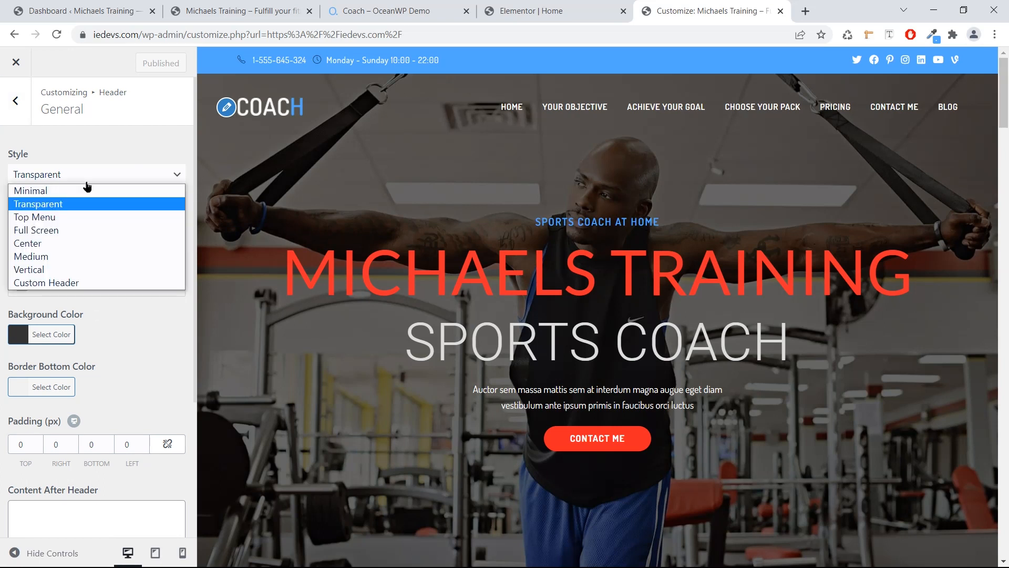
click(84, 182)
click(78, 182)
click(74, 193)
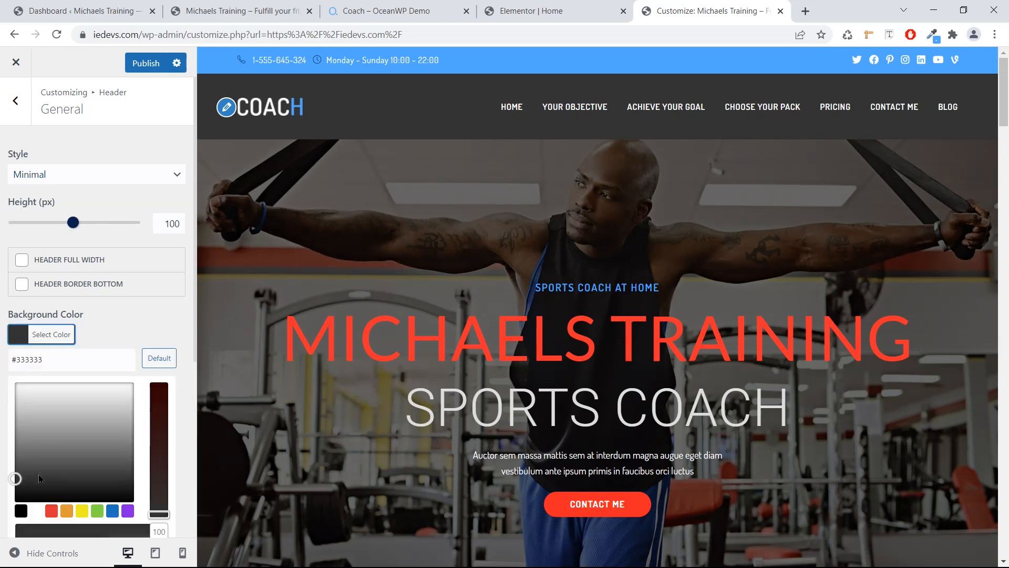
Change the header background colour from dark grey #333333 to a violet-blue.
click(127, 510)
drag(101, 401, 93, 401)
click(107, 306)
scroll(107, 306, down, 3)
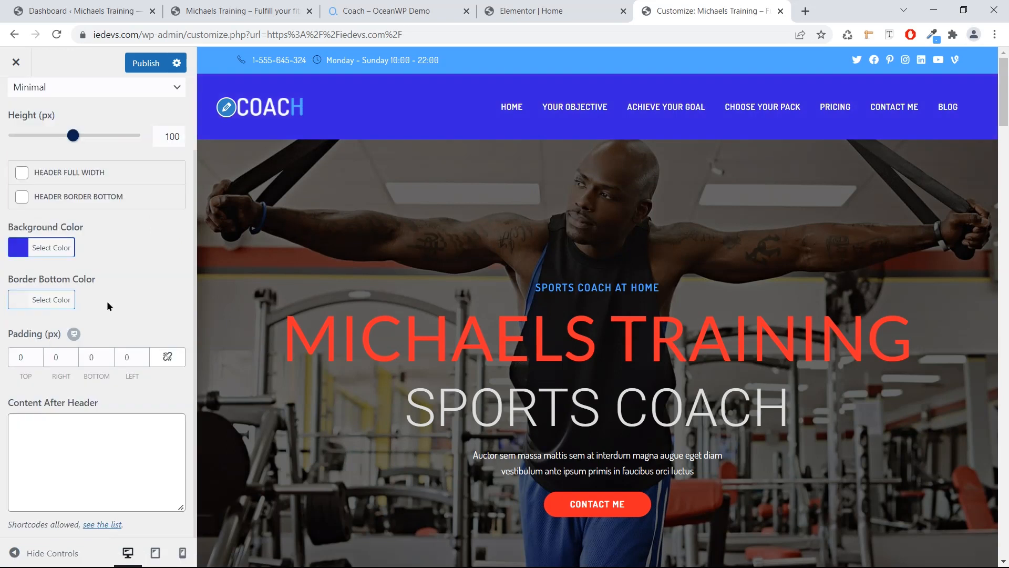
Replace the COACH header logo with uploaded gym-logo.png, skipping cropping.
click(230, 112)
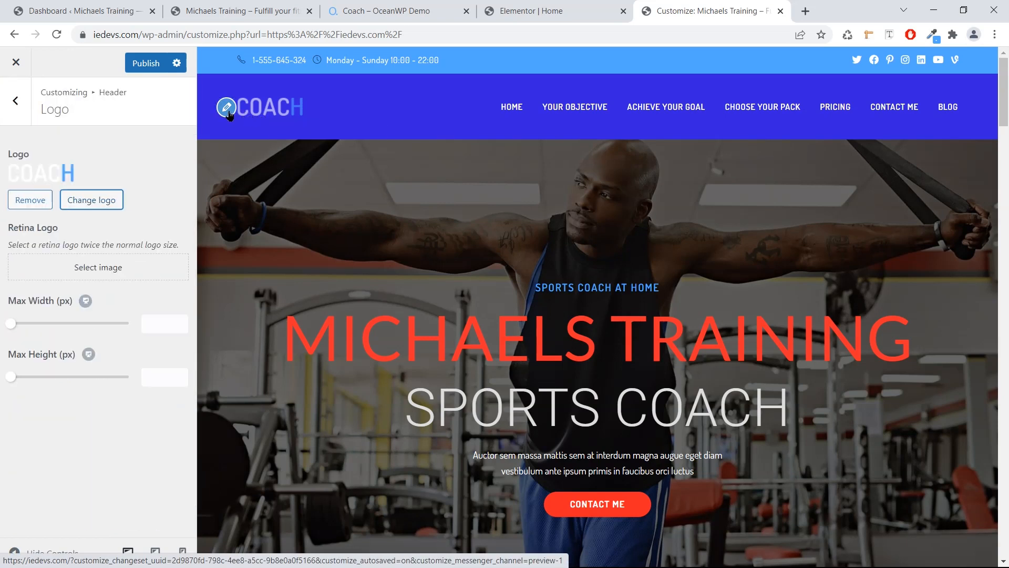
click(104, 198)
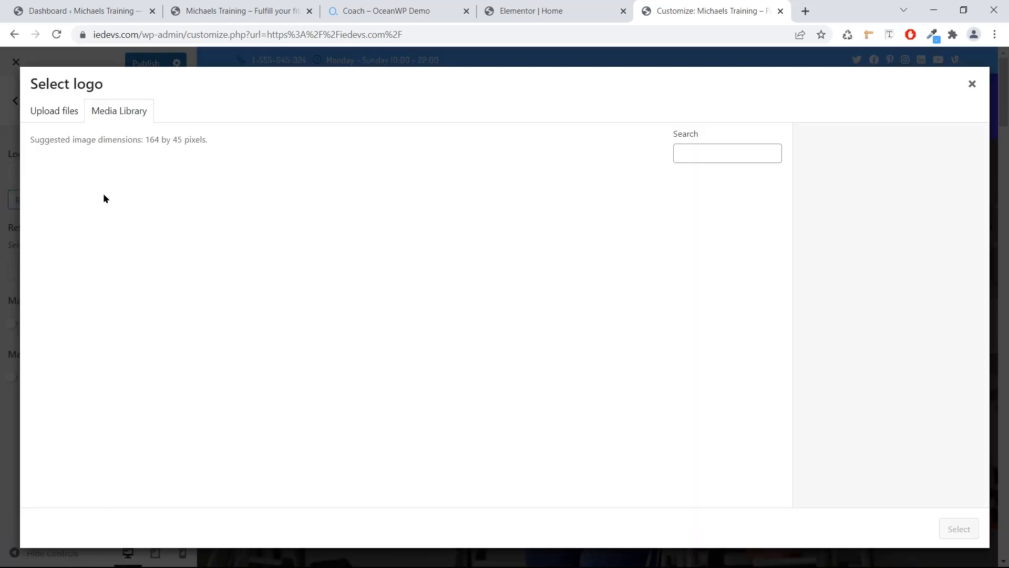
click(79, 119)
key(super)
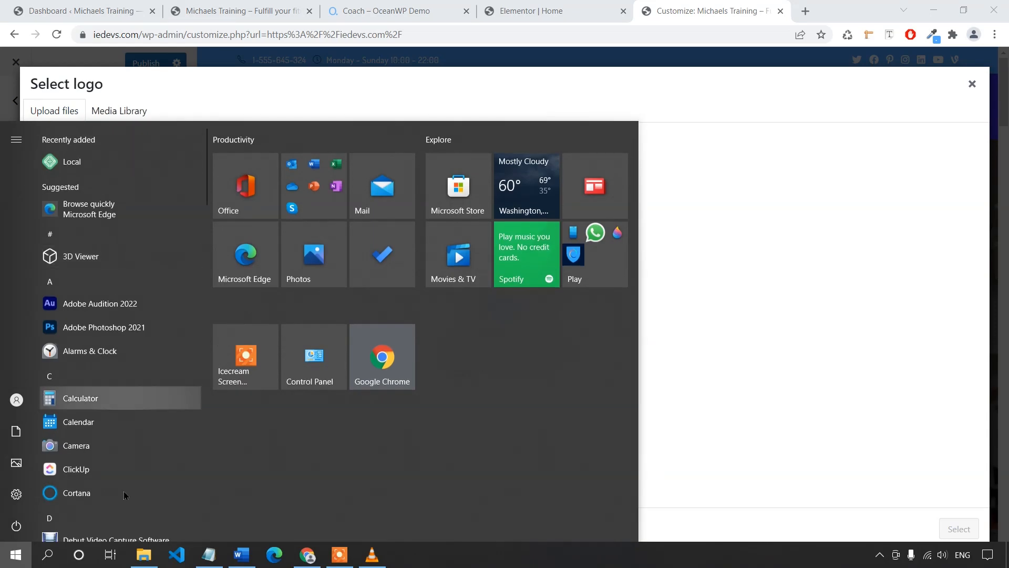
click(144, 555)
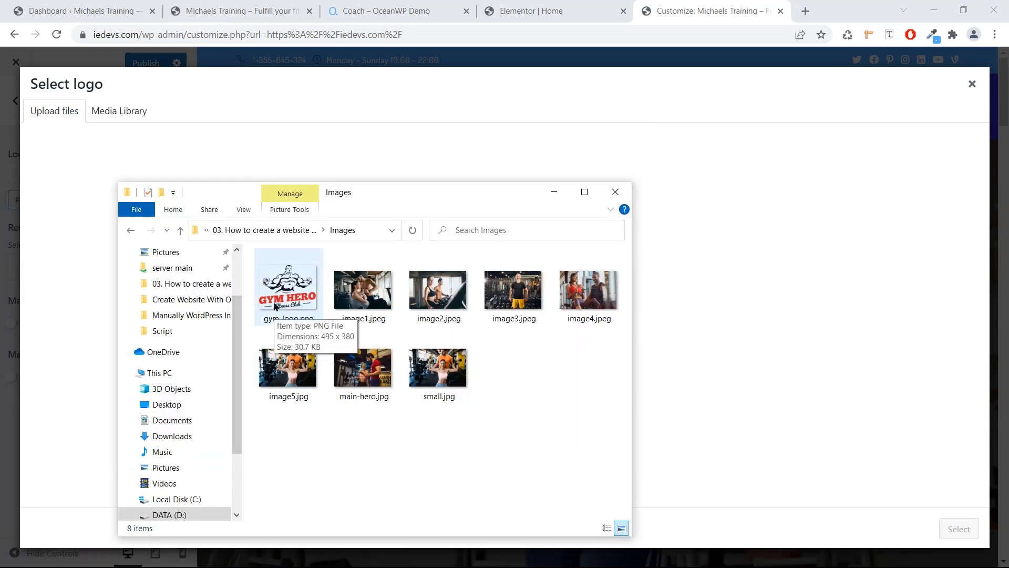
drag(275, 306, 683, 312)
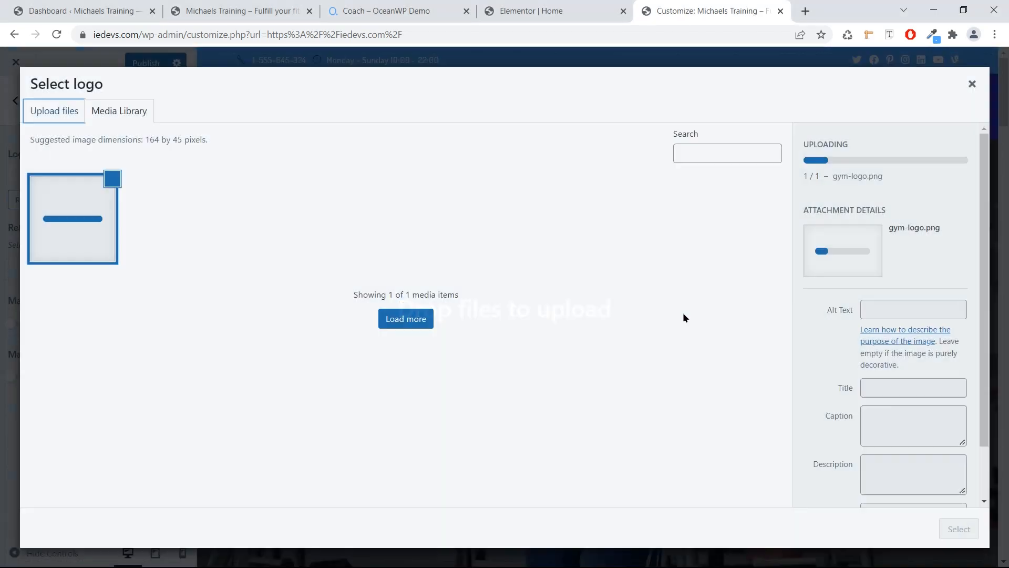
click(960, 531)
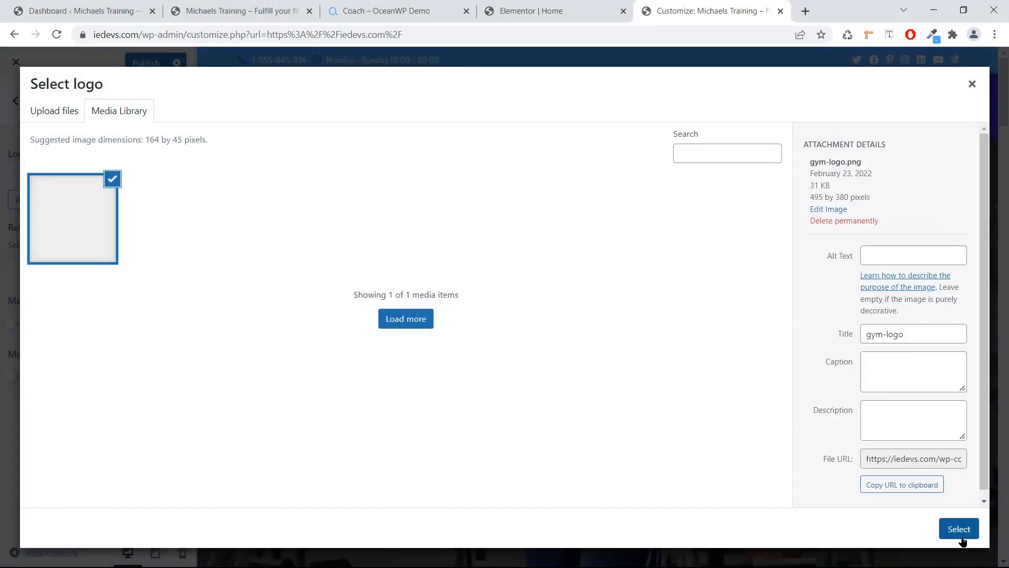
click(869, 528)
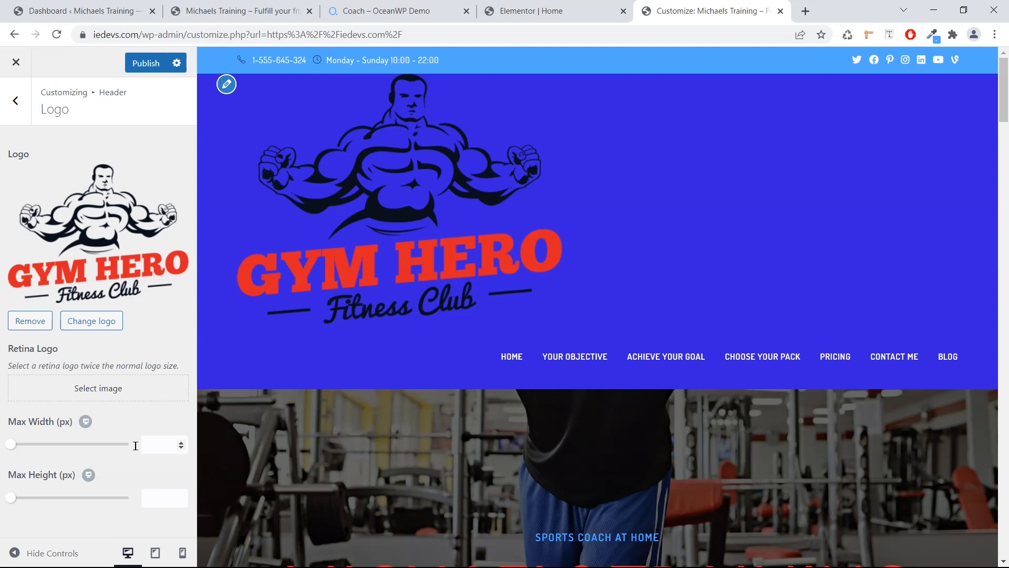
Set the header logo's Max Width to 100 px.
drag(11, 444, 32, 449)
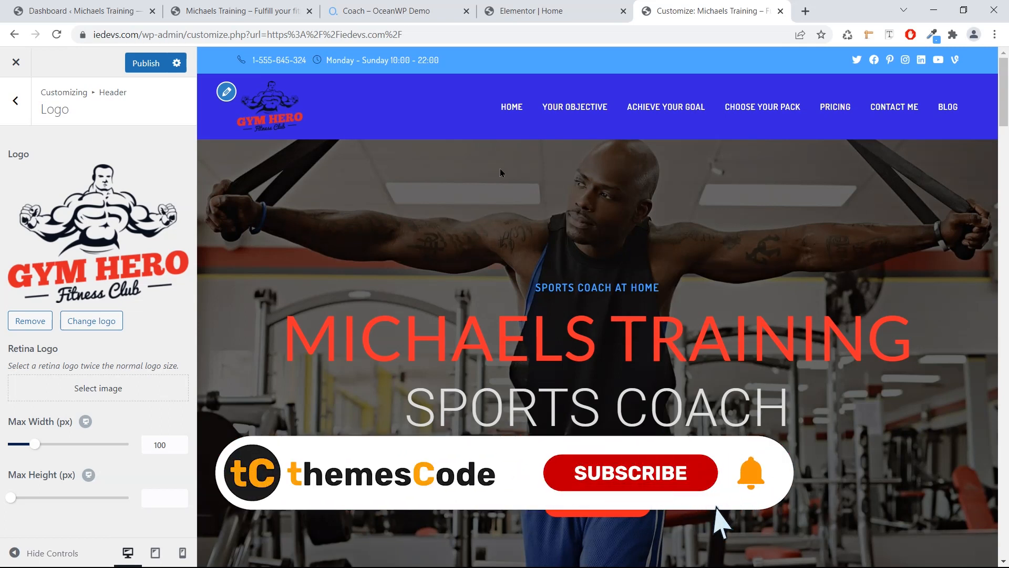
scroll(405, 231, down, 5)
scroll(406, 236, up, 4)
scroll(404, 240, up, 1)
click(11, 104)
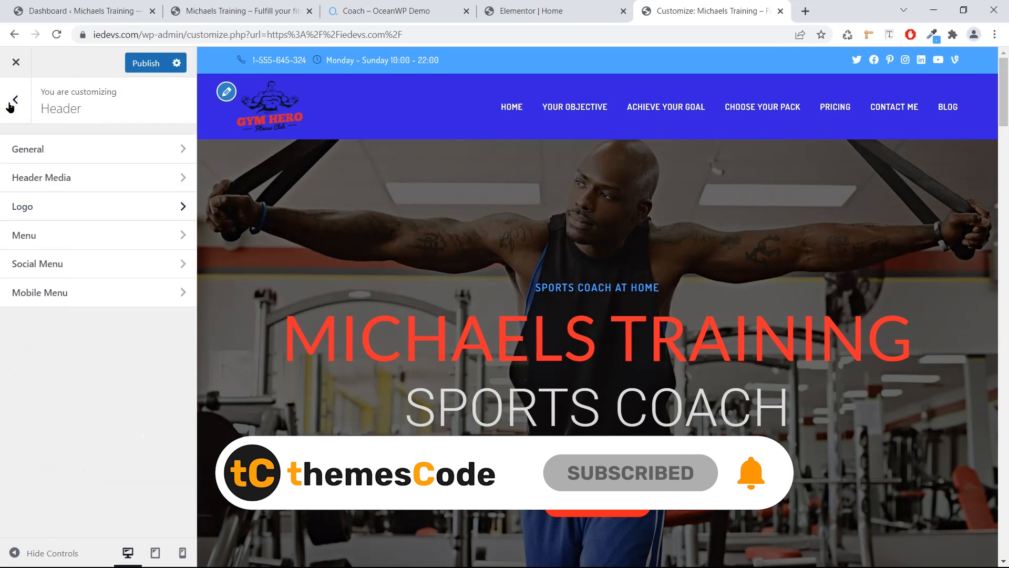
Enable Footer Widgets and set the footer Columns slider from 4 to 3.
click(9, 105)
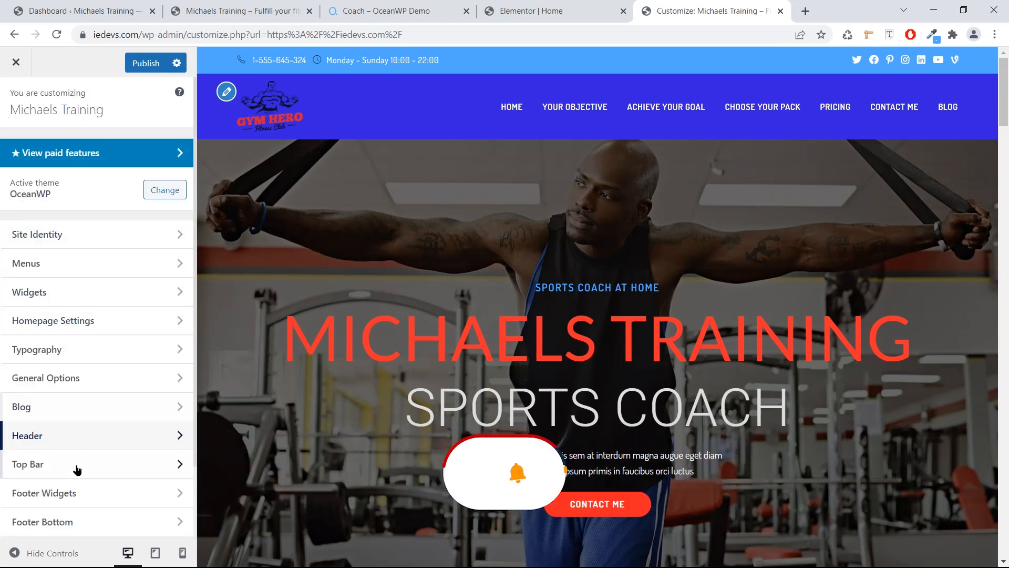
click(58, 495)
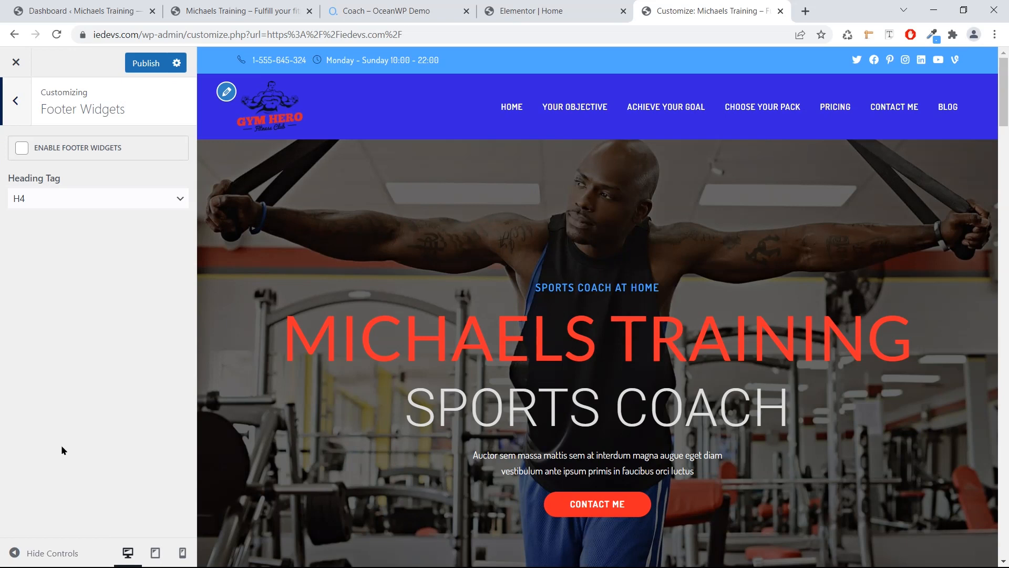
click(18, 151)
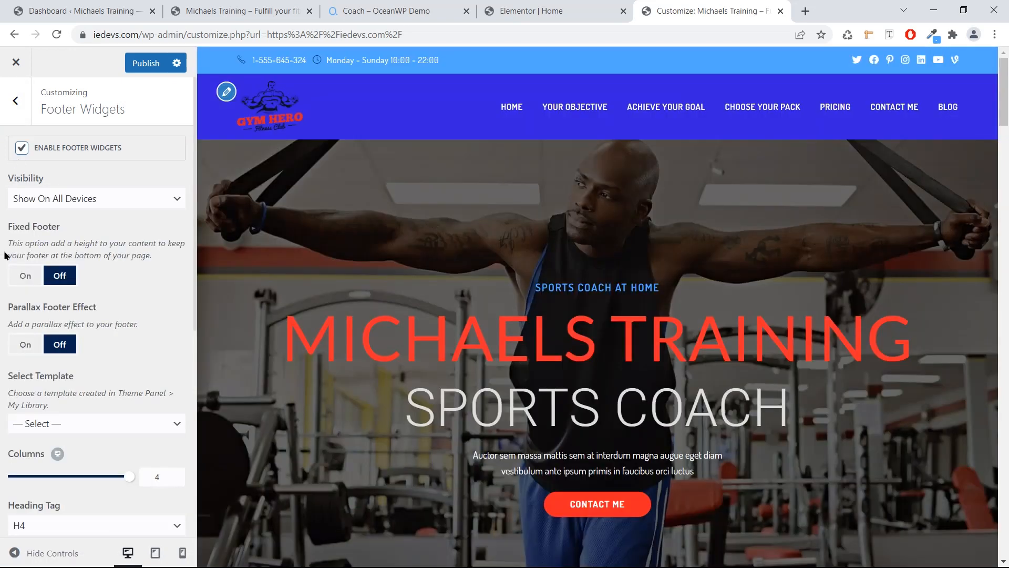
scroll(35, 295, down, 1)
scroll(36, 295, down, 5)
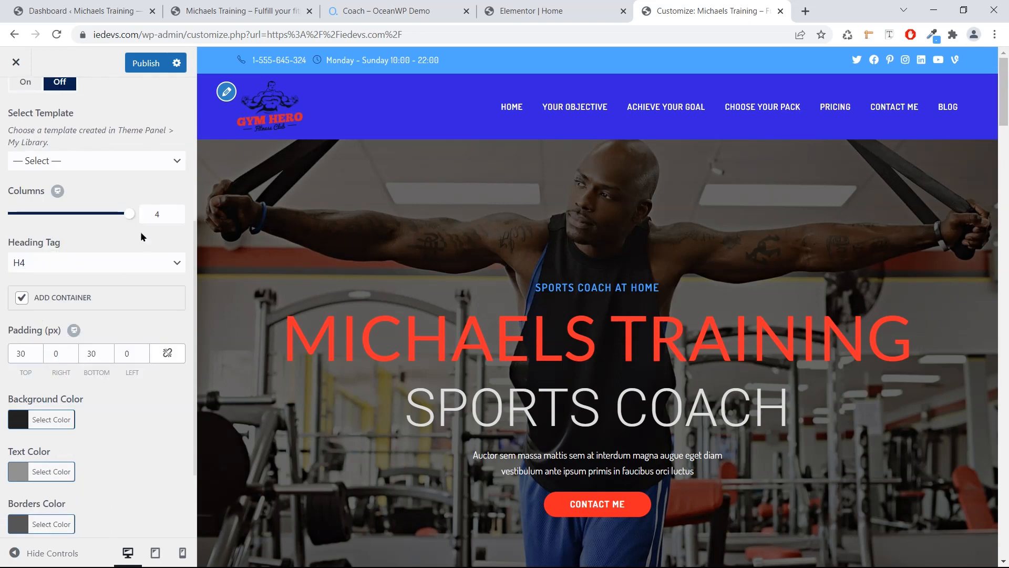
drag(129, 213, 106, 216)
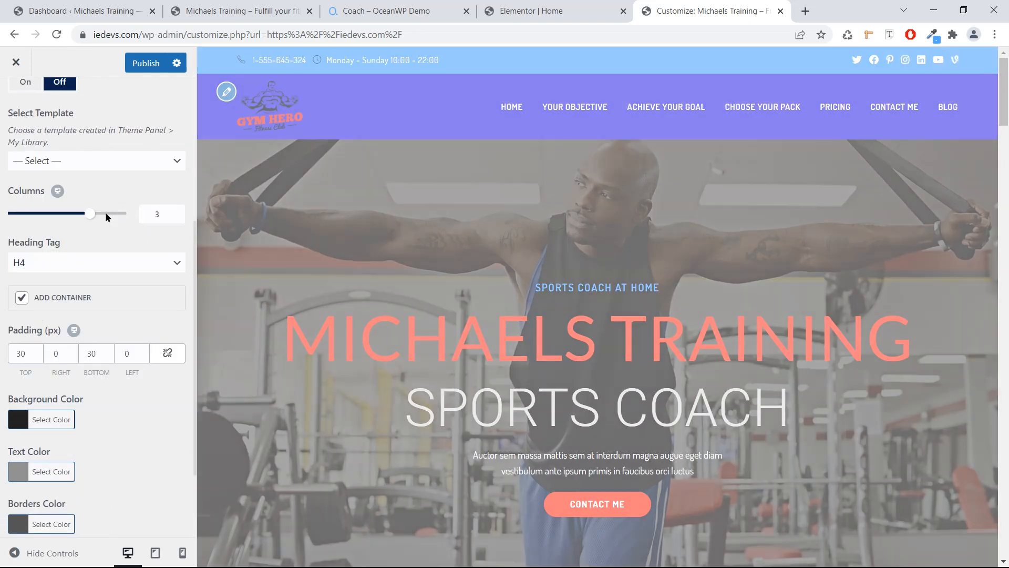
scroll(370, 208, down, 12)
scroll(371, 215, down, 20)
scroll(367, 217, down, 15)
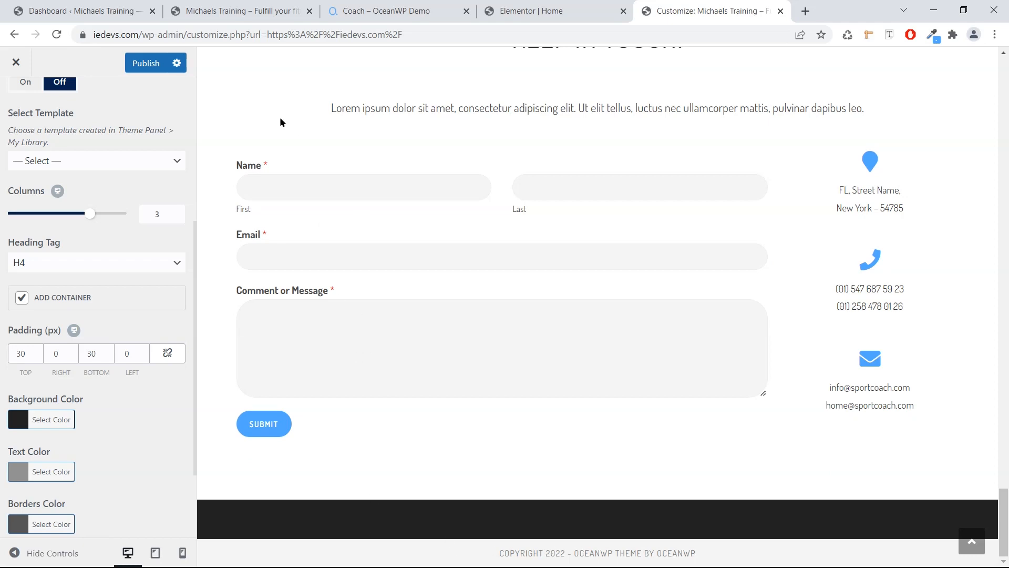
scroll(19, 111, up, 5)
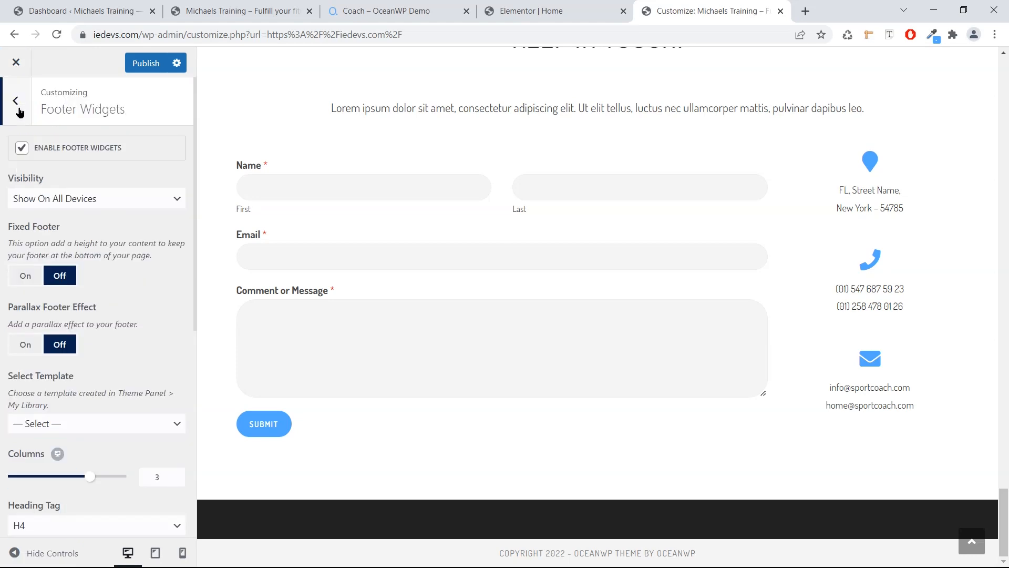
Add a Contact Info block, found by searching 'Contact', to the Footer 1 widget area.
click(16, 102)
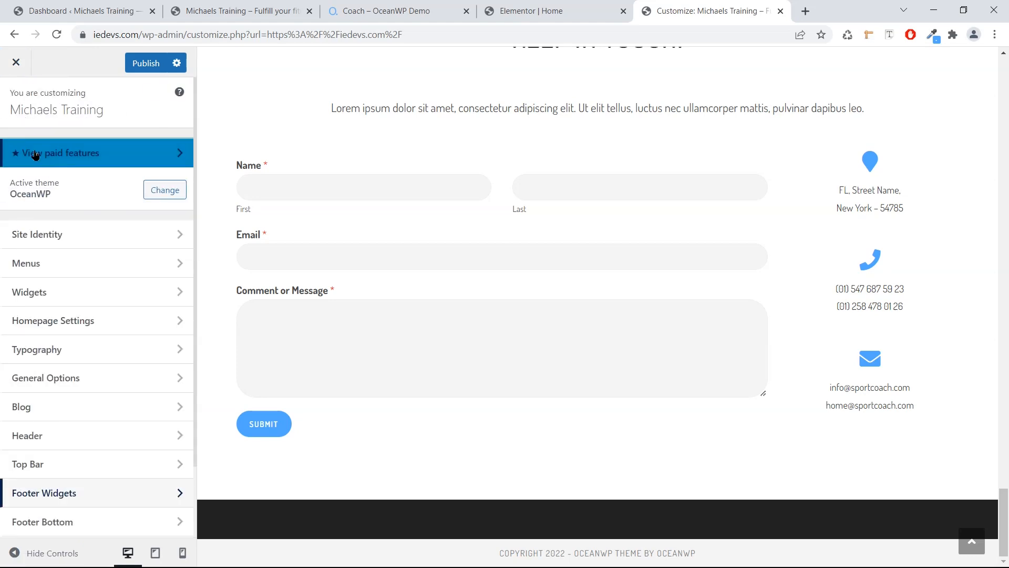
click(87, 294)
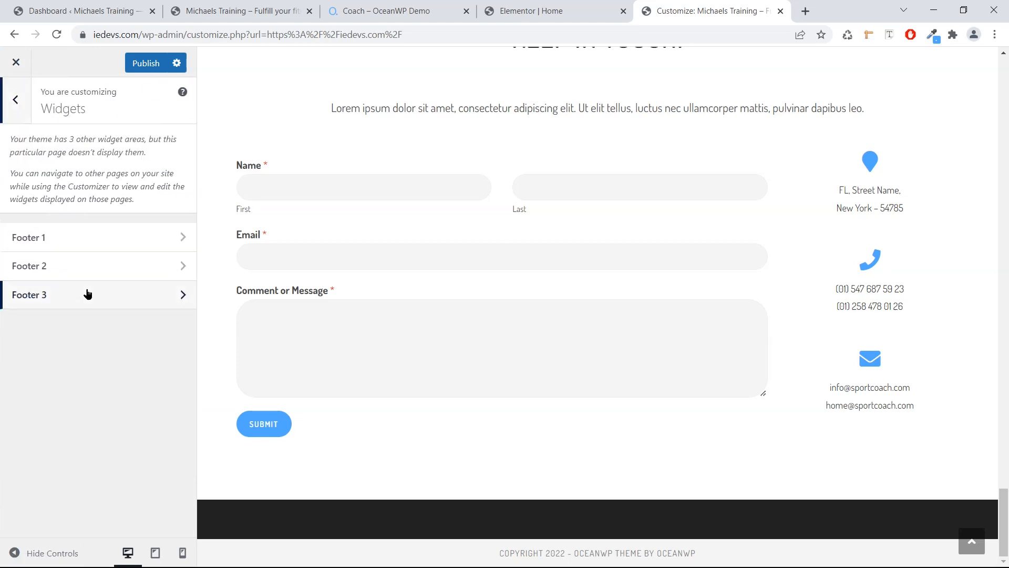
click(83, 240)
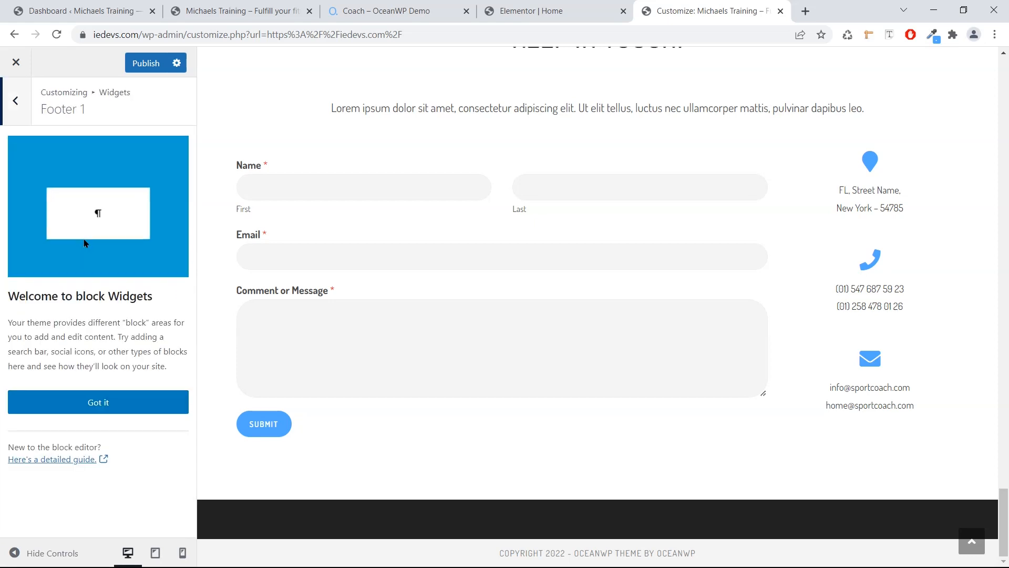
click(103, 400)
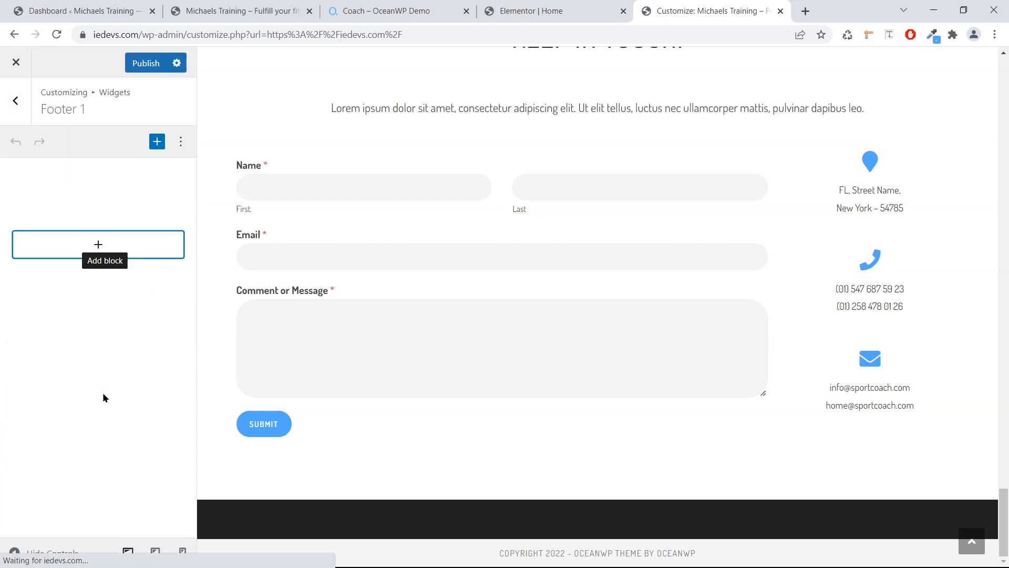
click(100, 246)
text(Cont)
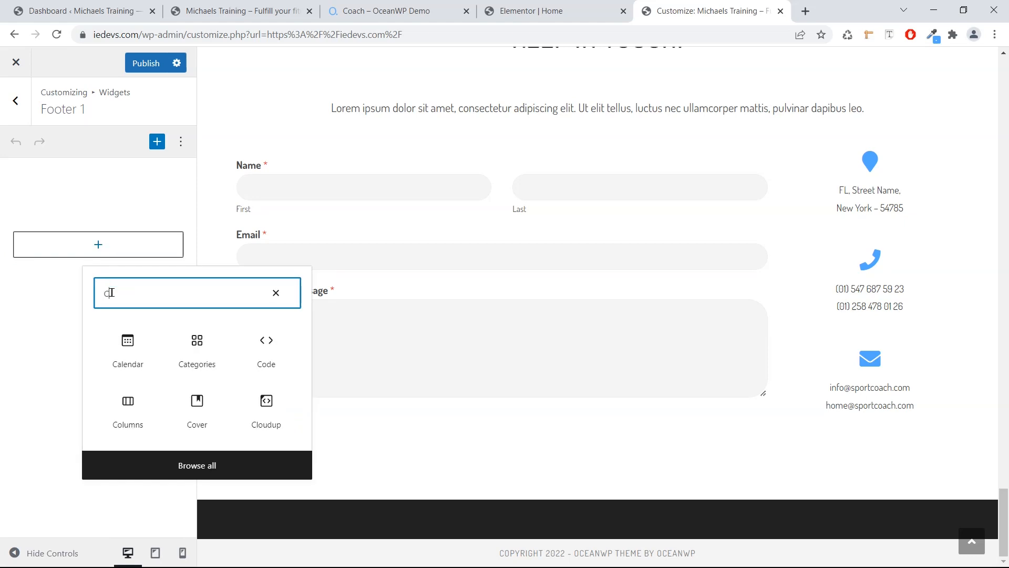
text(act)
click(131, 349)
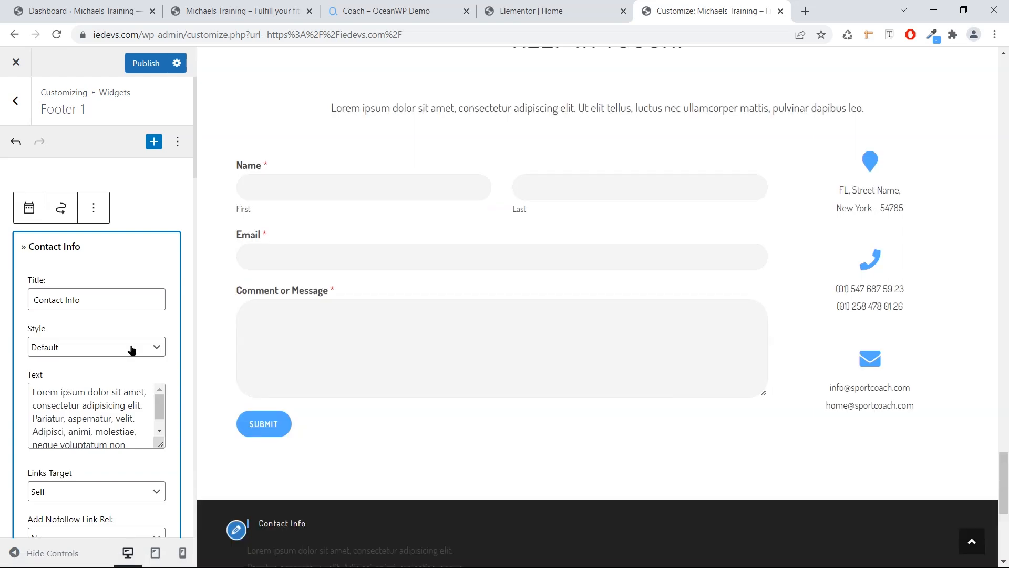
scroll(282, 384, down, 7)
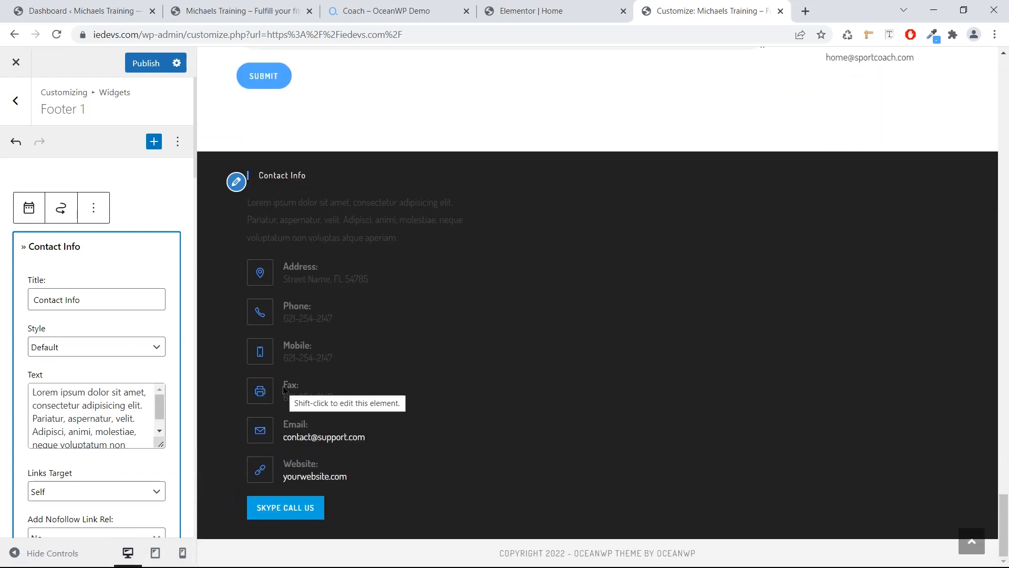
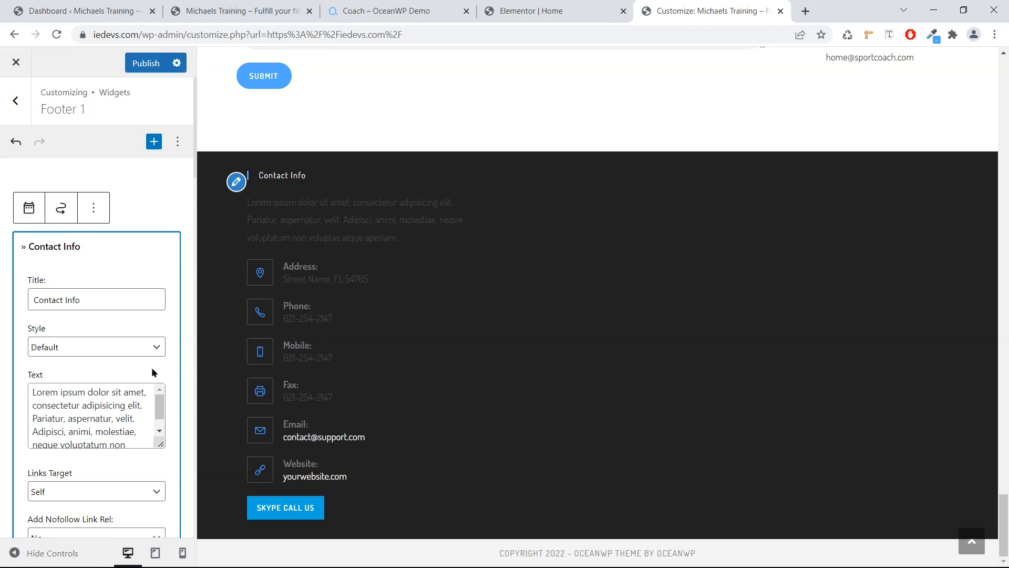
Clear the Address icon class, title and street content in the Contact Info widget.
scroll(132, 350, down, 2)
scroll(133, 350, down, 2)
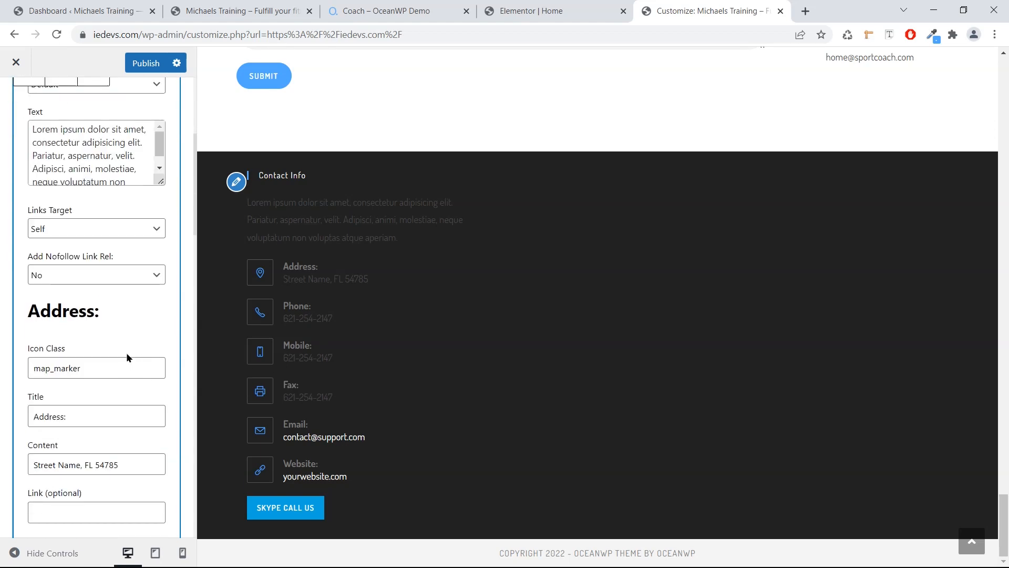
drag(105, 368, 22, 363)
key(BackSpace)
drag(90, 412, 11, 415)
key(BackSpace)
drag(119, 463, 24, 465)
key(BackSpace)
Clear the Phone entry's icon class, title and number.
scroll(76, 458, down, 3)
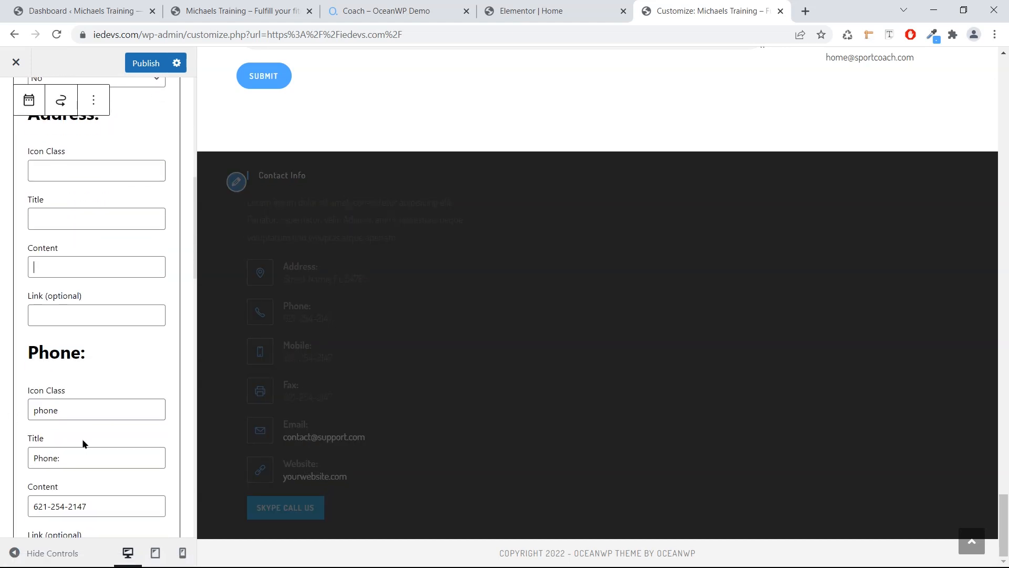
drag(65, 410, 26, 412)
key(BackSpace)
drag(57, 458, 6, 460)
key(BackSpace)
drag(99, 506, 83, 469)
key(BackSpace)
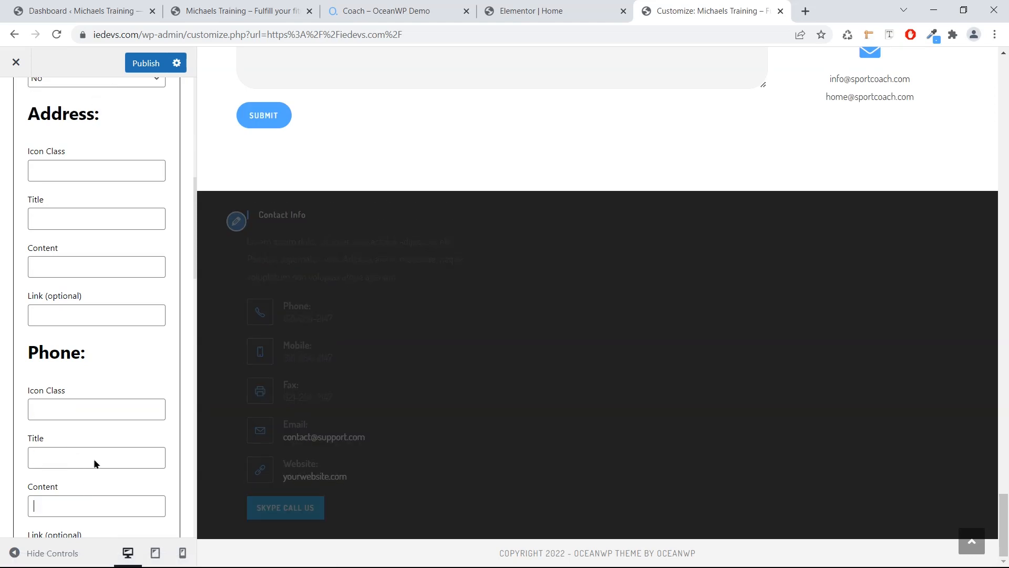
Clear the Fax entry's icon class, title and number.
scroll(89, 468, down, 3)
scroll(92, 461, down, 2)
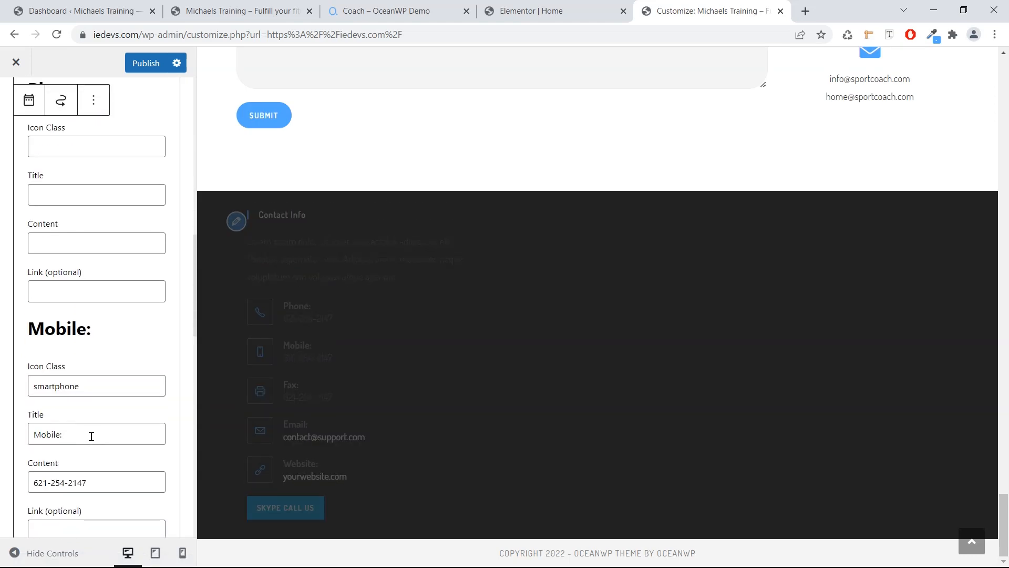
scroll(91, 436, down, 5)
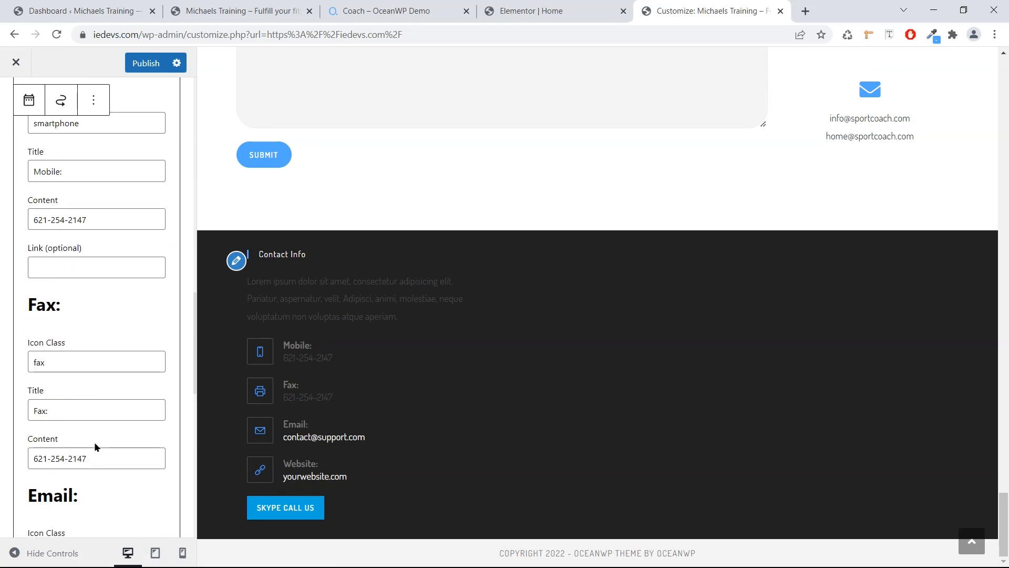
drag(81, 362, 15, 358)
key(BackSpace)
click(82, 414)
key(BackSpace)
key(BackSpace)
key(BackSpace)
key(BackSpace)
drag(81, 458, 32, 458)
key(BackSpace)
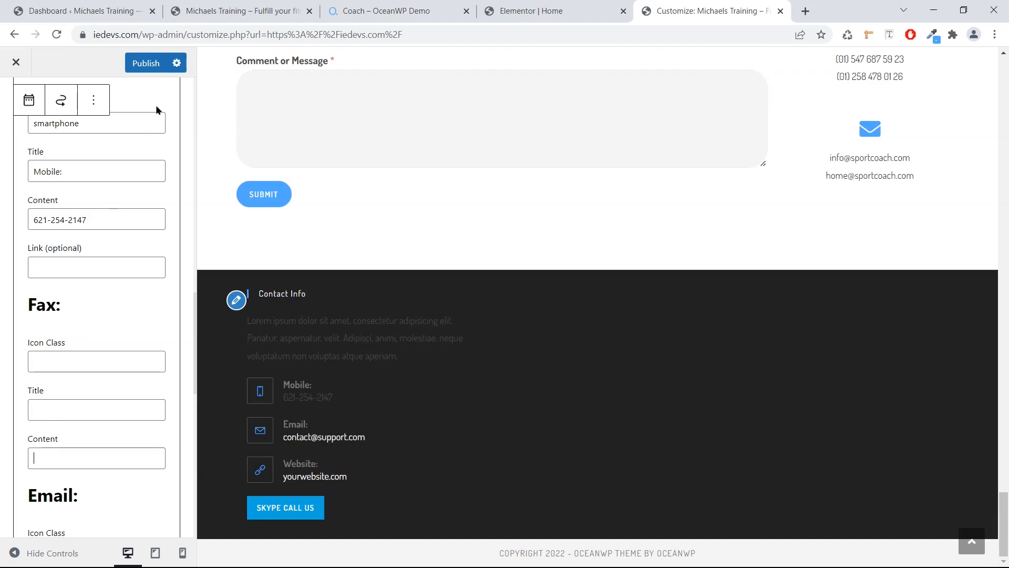
Publish the trimmed contact info and return to the footer widget areas list.
click(146, 64)
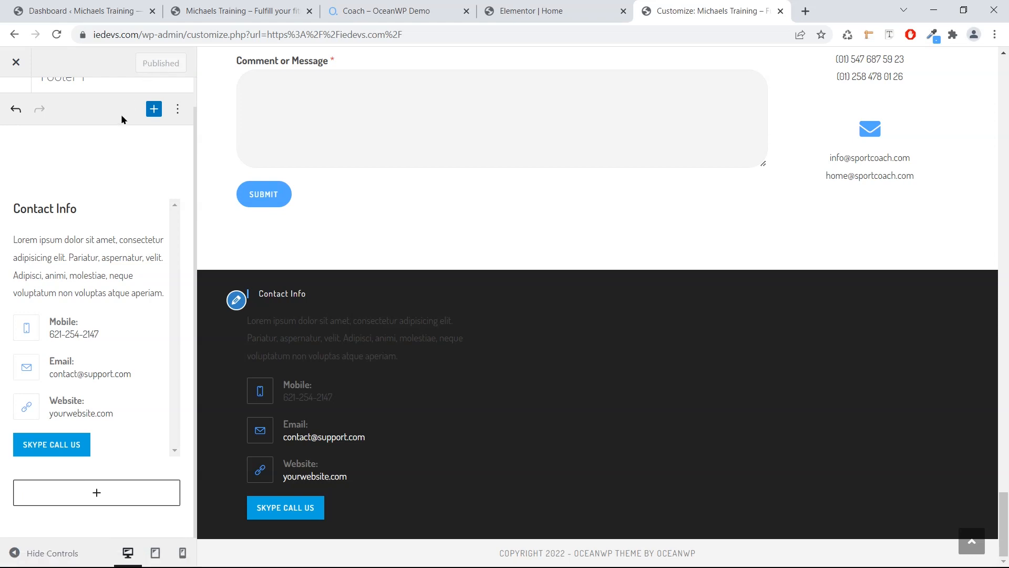
scroll(123, 108, up, 1)
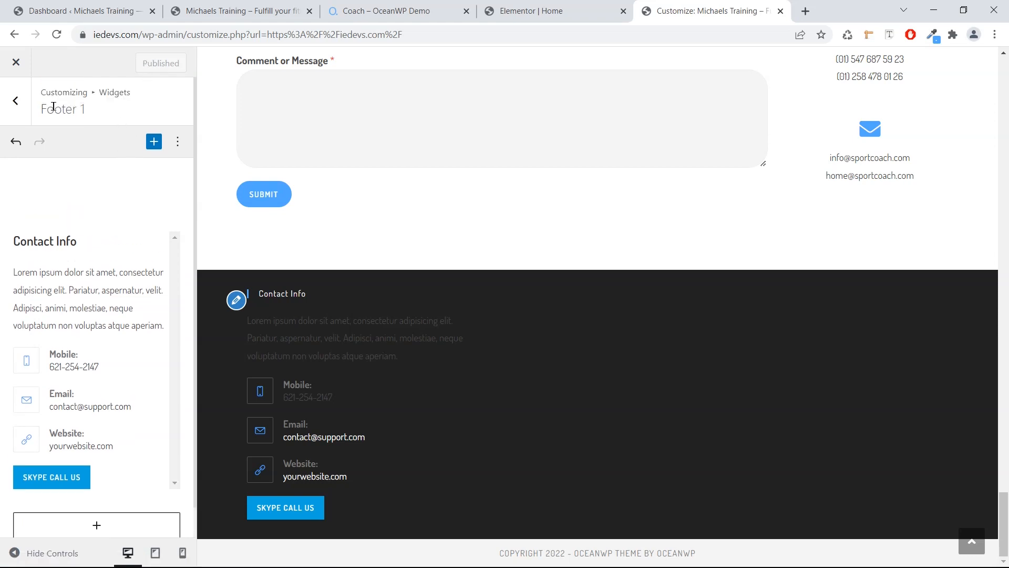
click(15, 100)
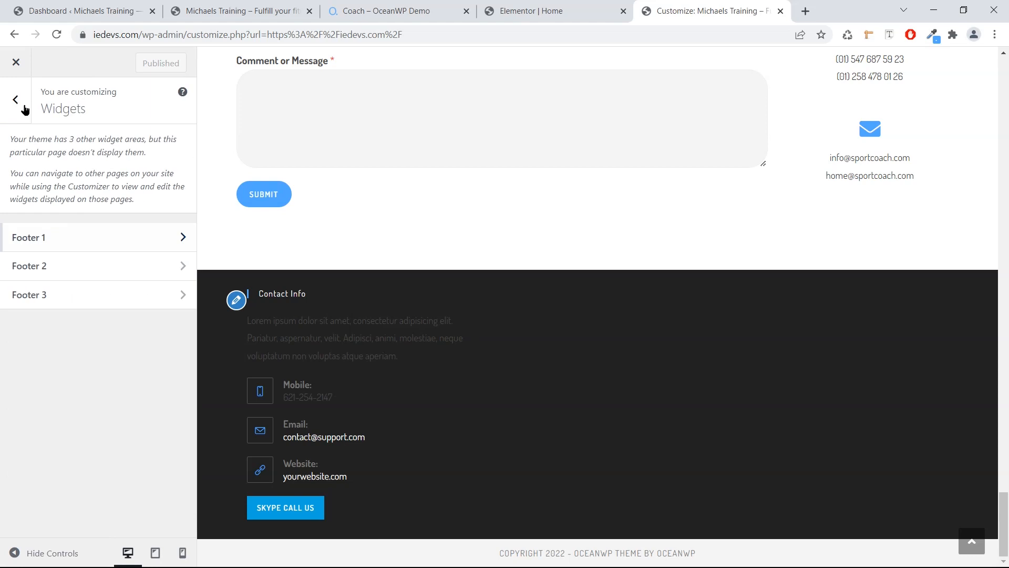
Add an Image block to the Footer 2 widget area, found by searching 'Image'.
click(61, 266)
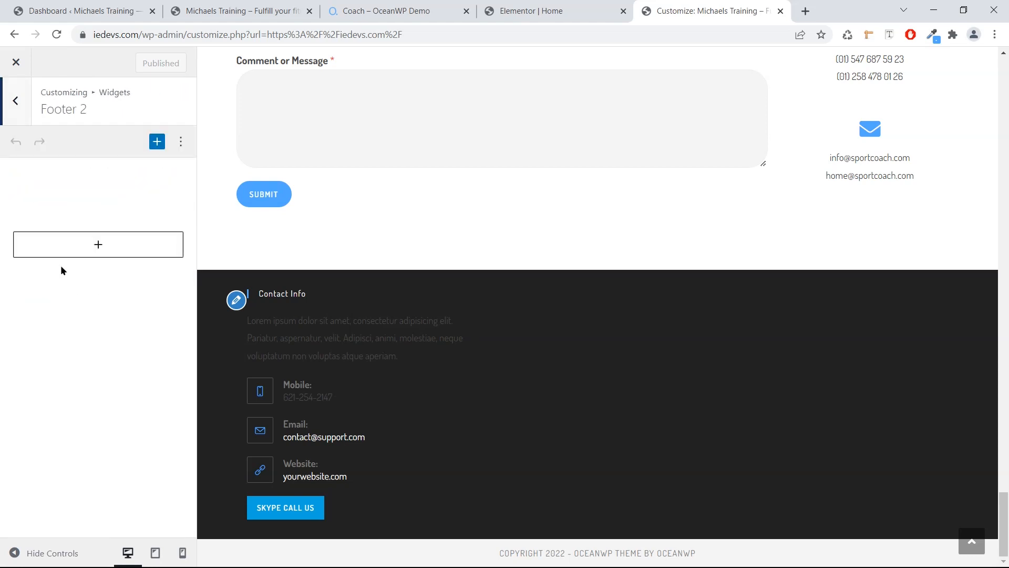
click(91, 243)
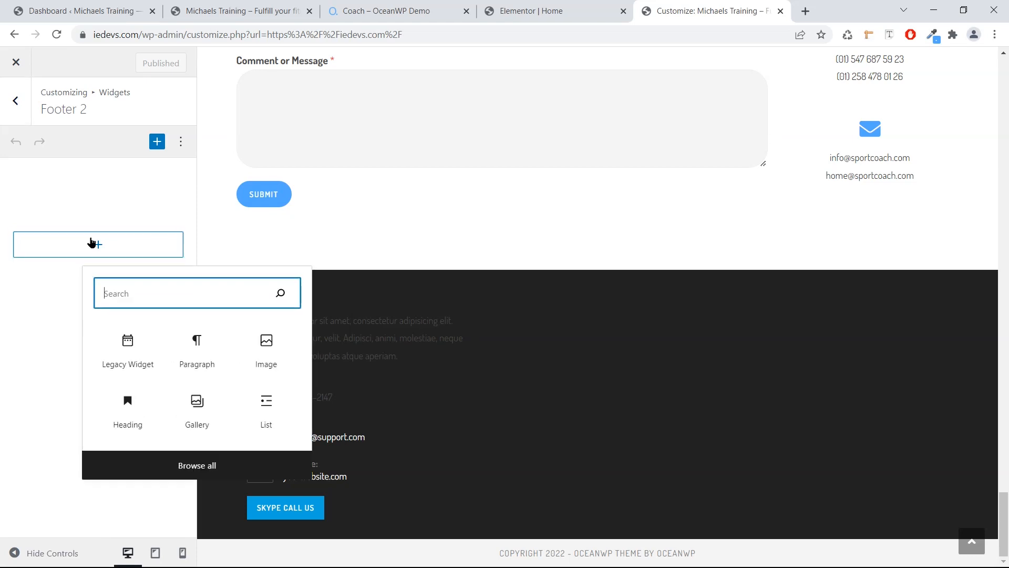
text(Image)
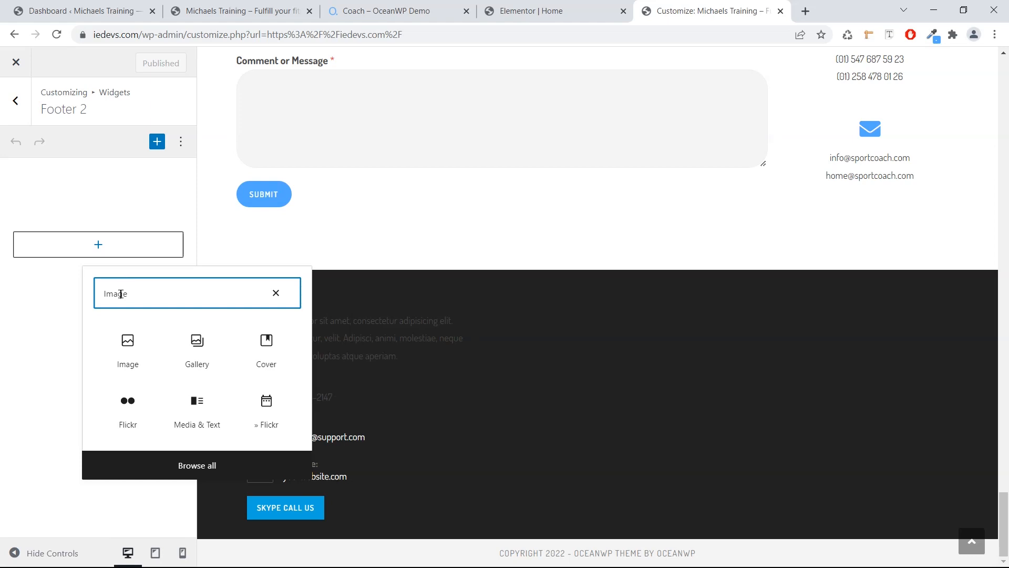
click(124, 345)
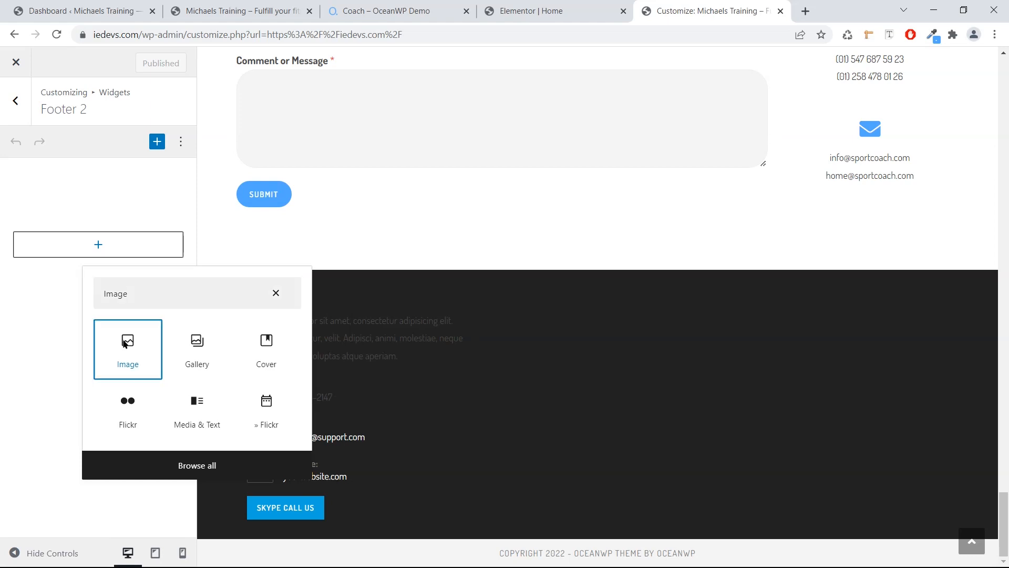
Upload image3.jpeg as the trainer photo, caption it with the trainer's name, and publish.
click(48, 264)
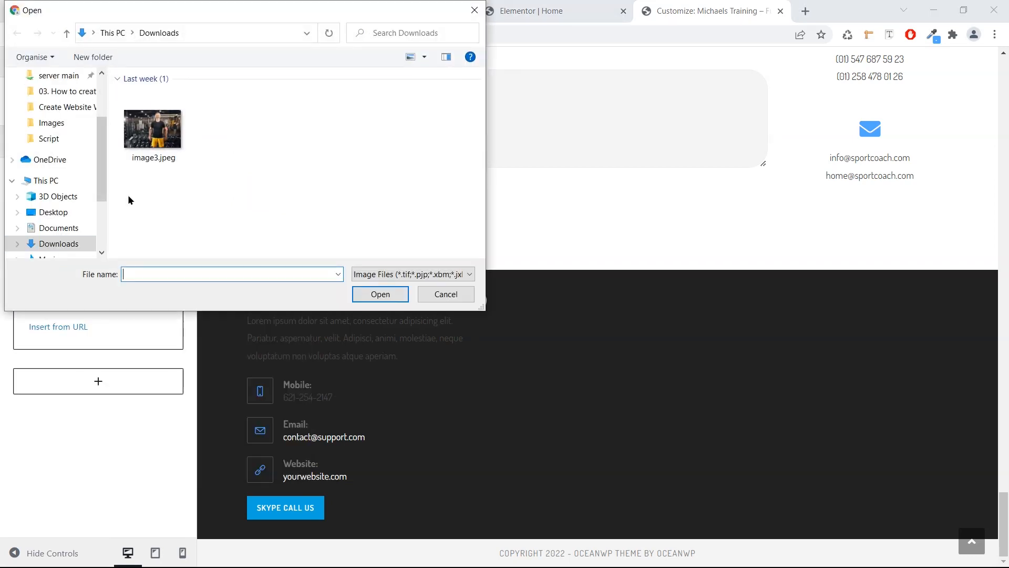
click(158, 151)
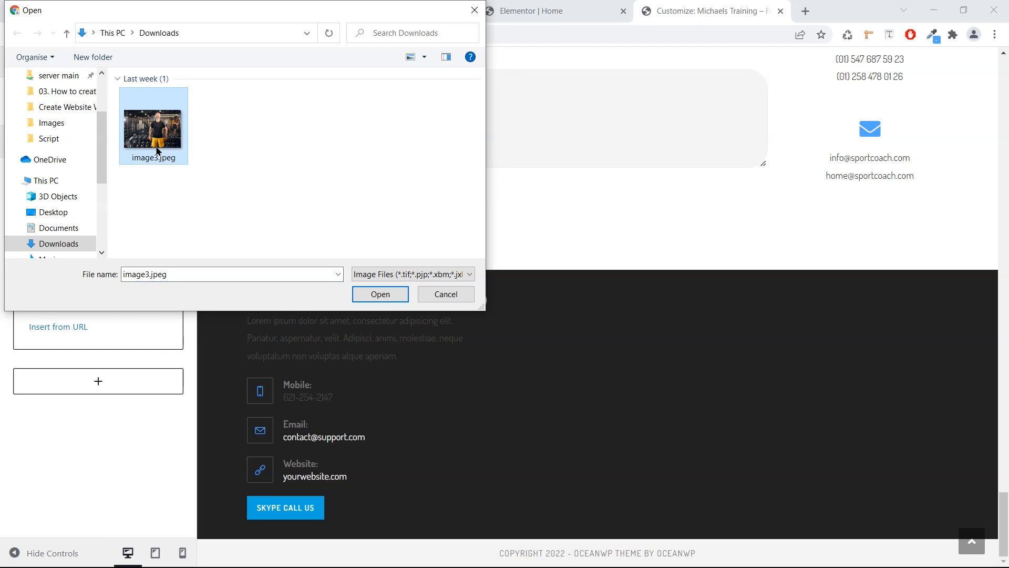
click(380, 294)
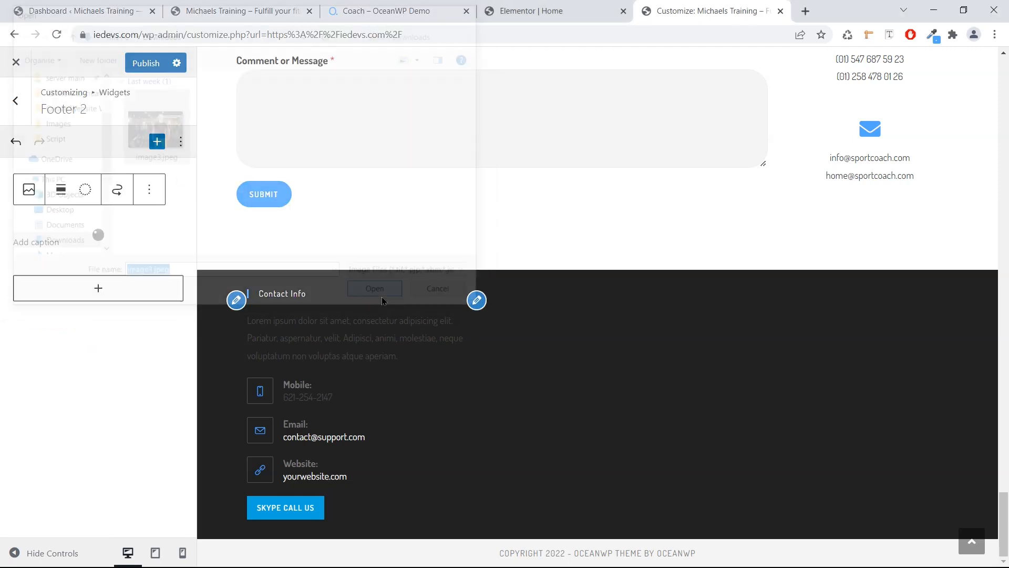
click(161, 336)
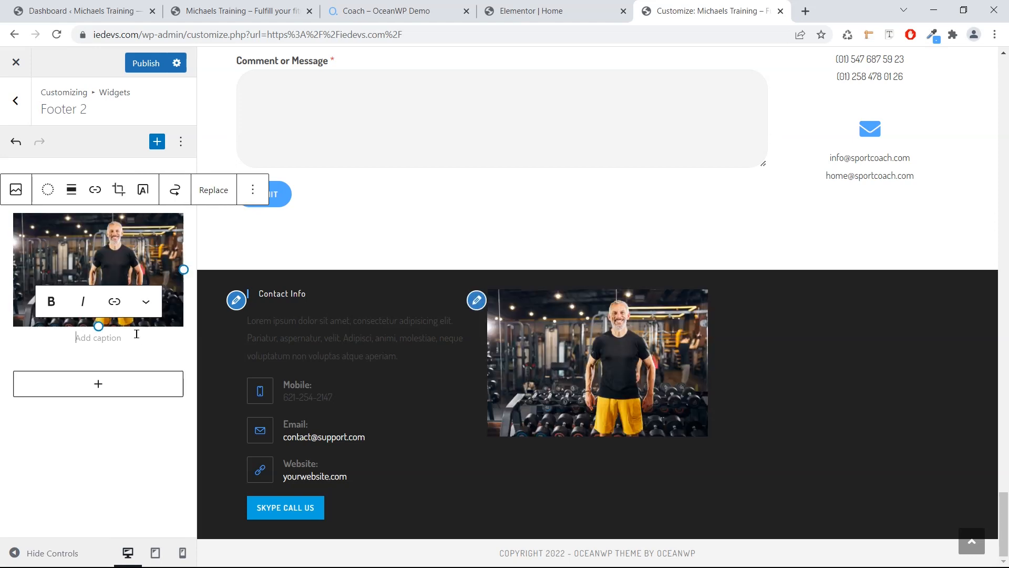
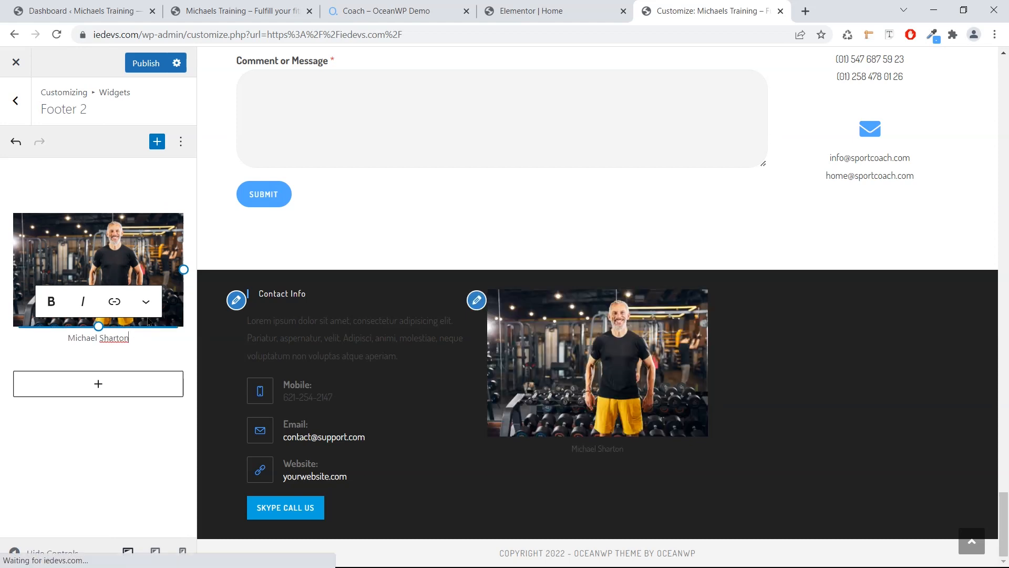
click(150, 63)
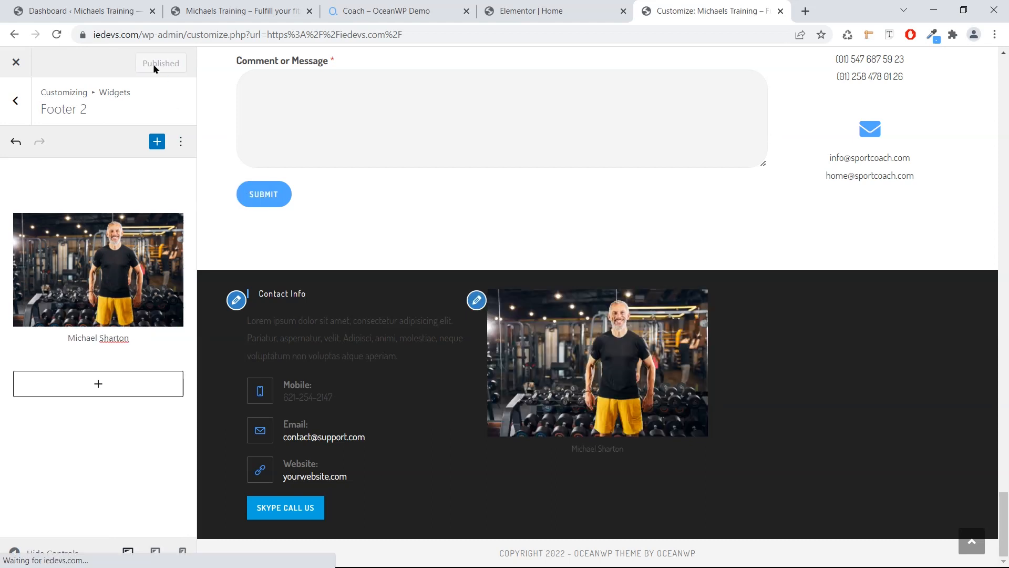
click(23, 103)
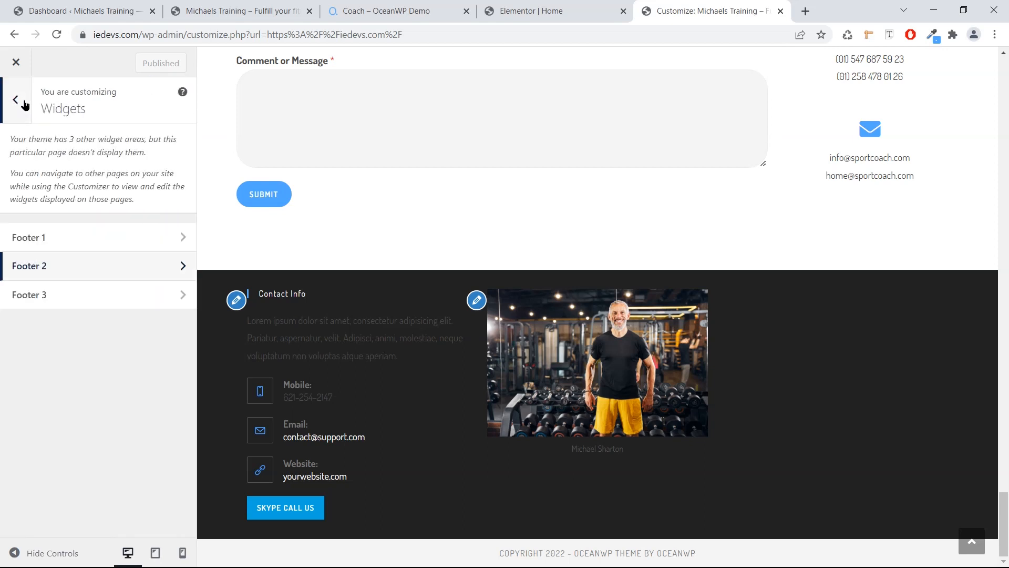
Insert a Calendar block, found by searching 'calend', into Footer 3 and publish it.
click(59, 299)
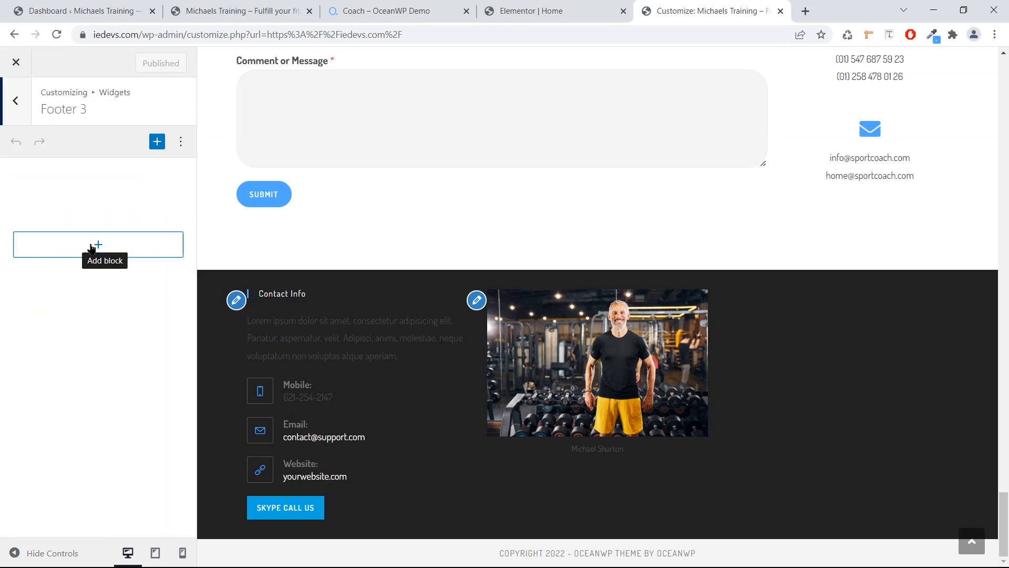
click(91, 247)
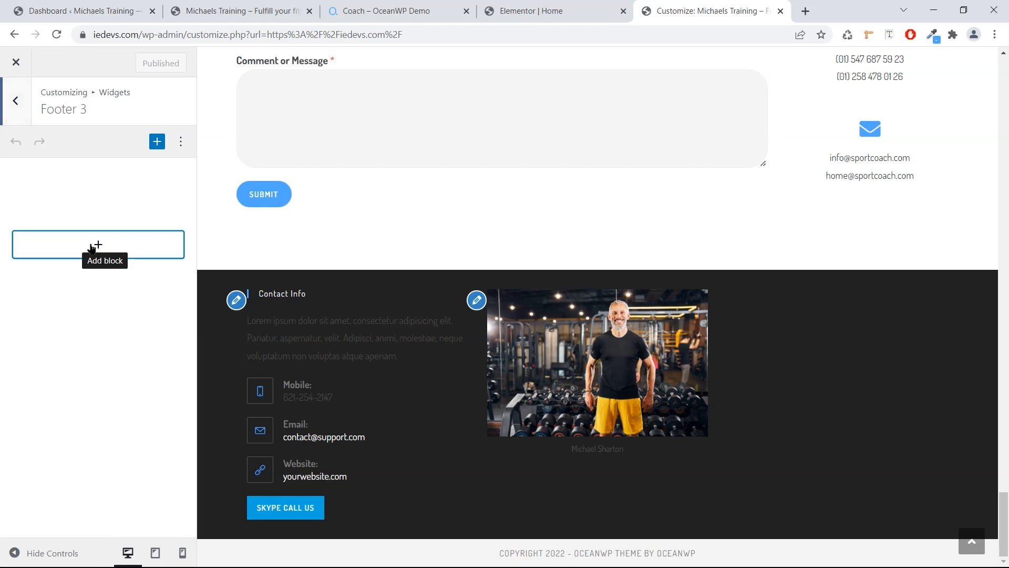
text(calendar)
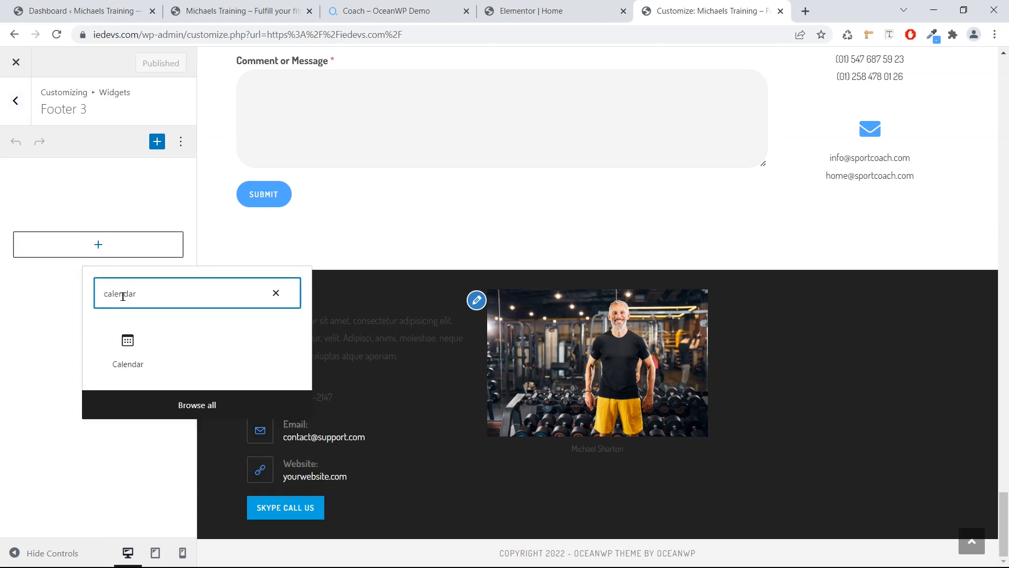
click(127, 339)
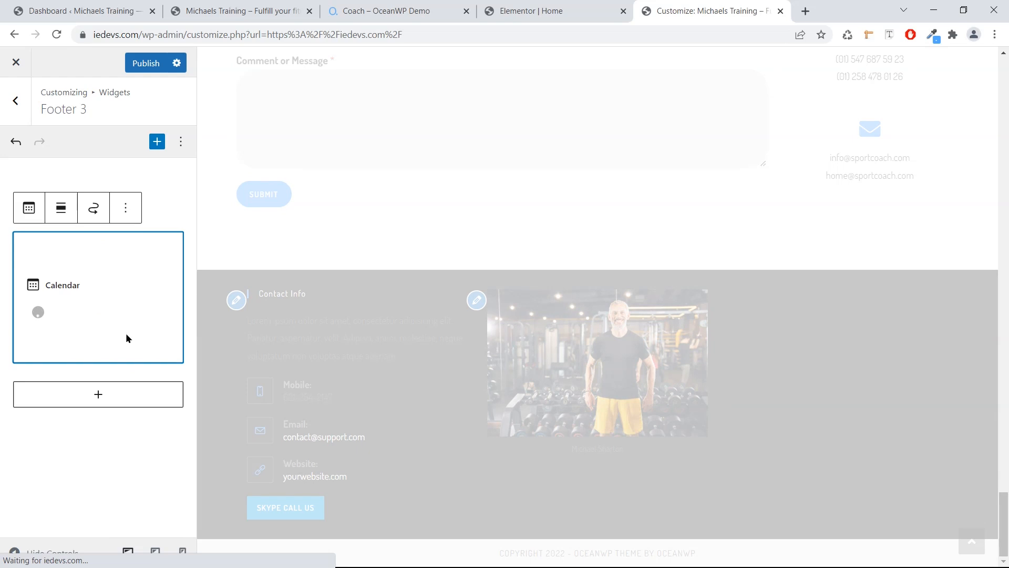
click(135, 66)
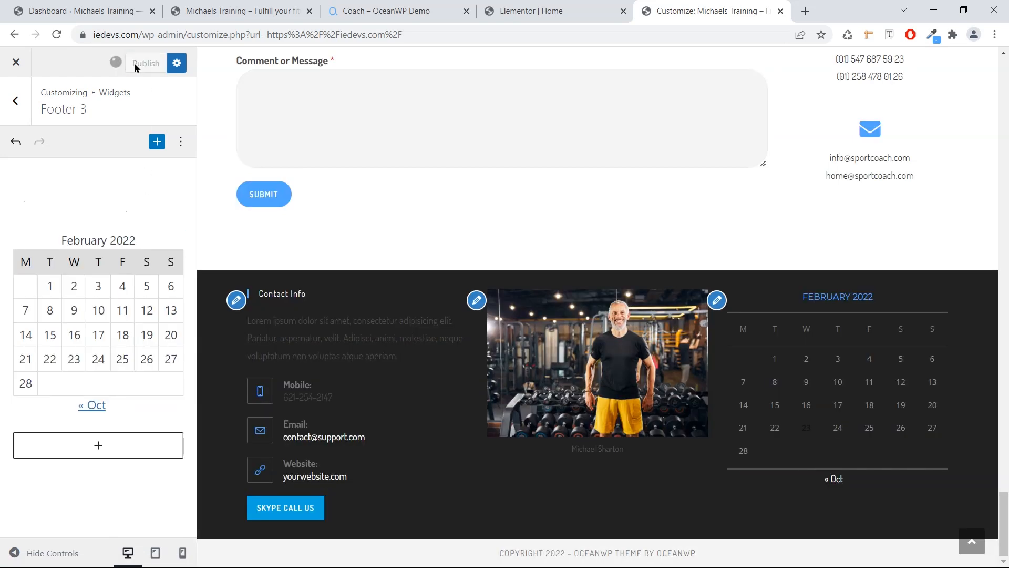
click(28, 103)
click(28, 102)
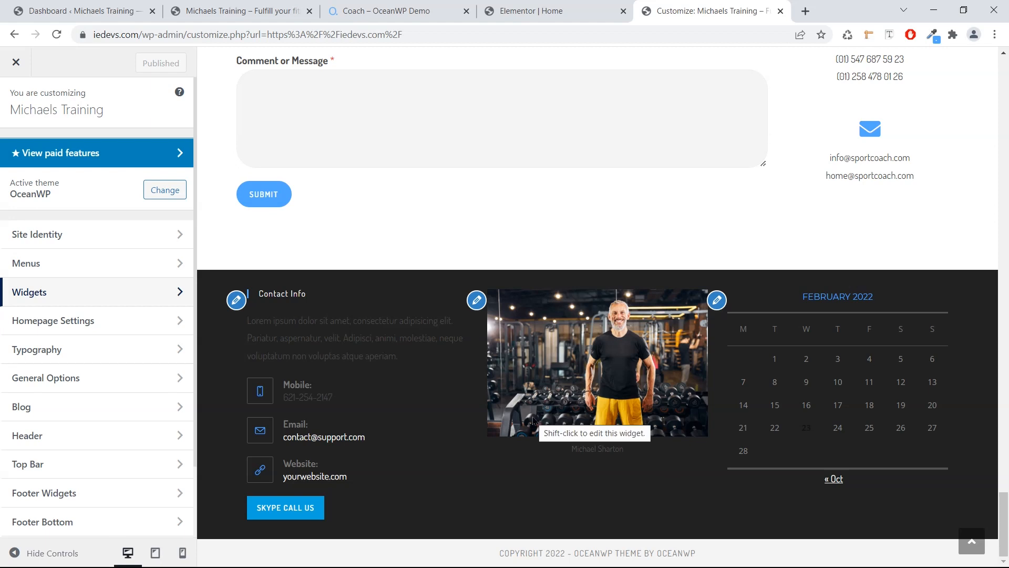
Reload the live site and scroll down to check the contact info, trainer photo and calendar footer.
scroll(533, 420, up, 10)
scroll(533, 425, down, 15)
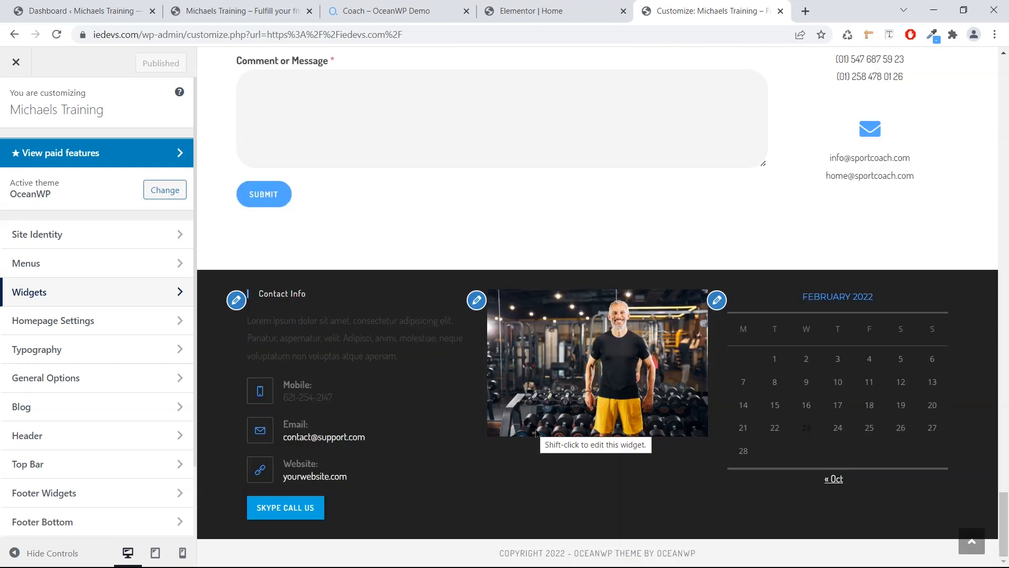
click(228, 10)
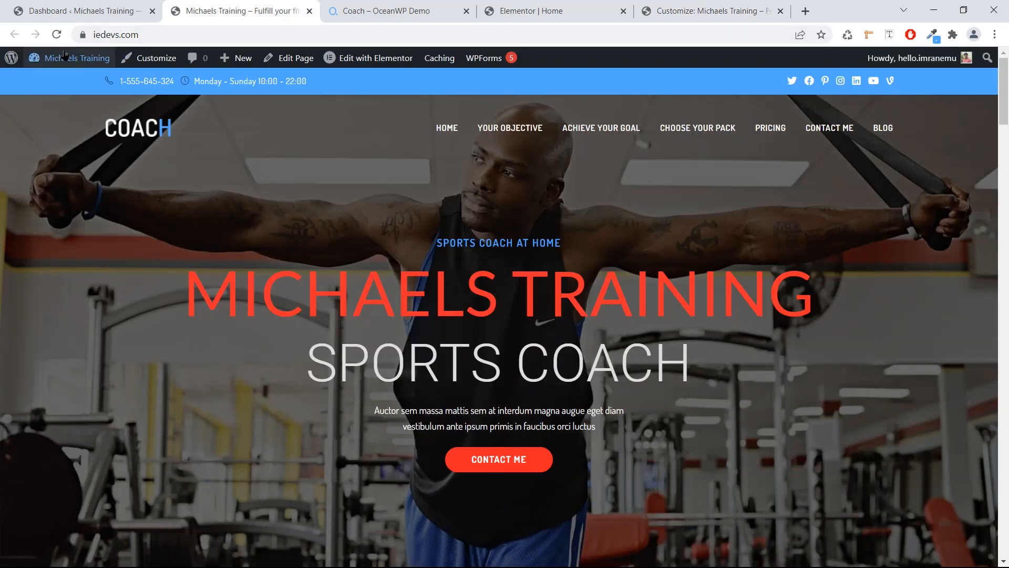
click(58, 36)
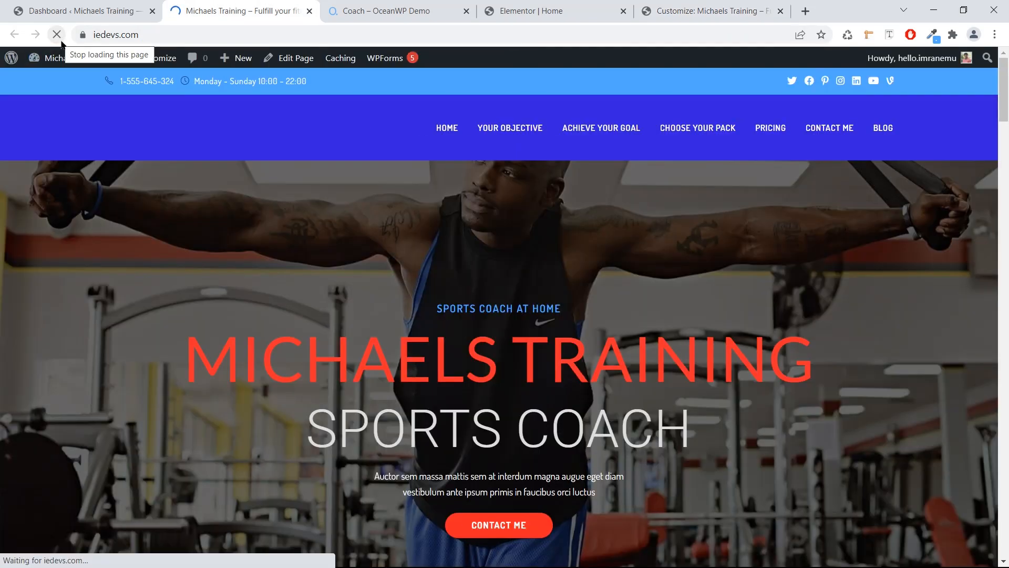
scroll(269, 170, down, 5)
scroll(270, 170, down, 20)
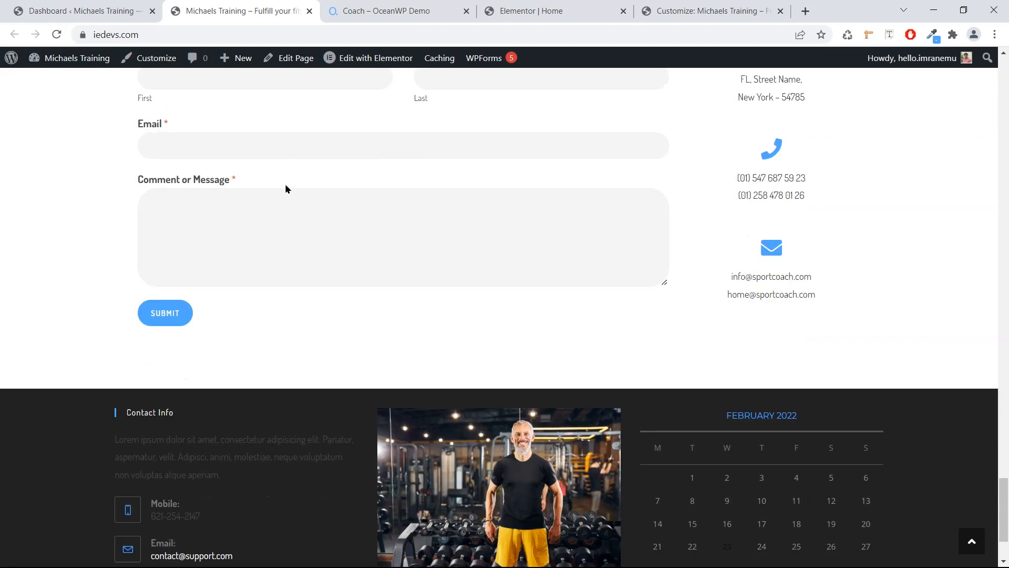
scroll(285, 185, down, 2)
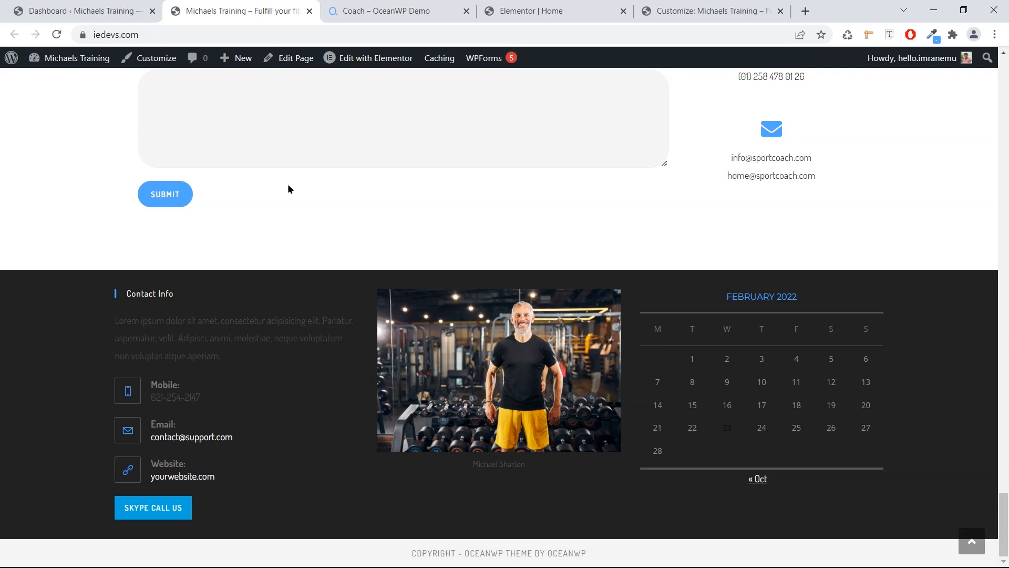
scroll(288, 185, up, 5)
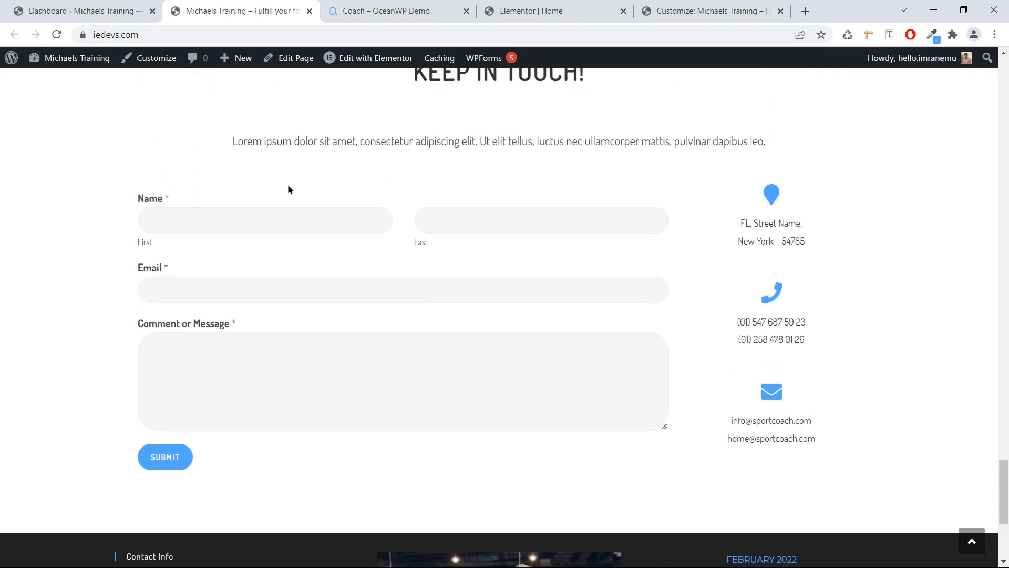
scroll(314, 190, up, 15)
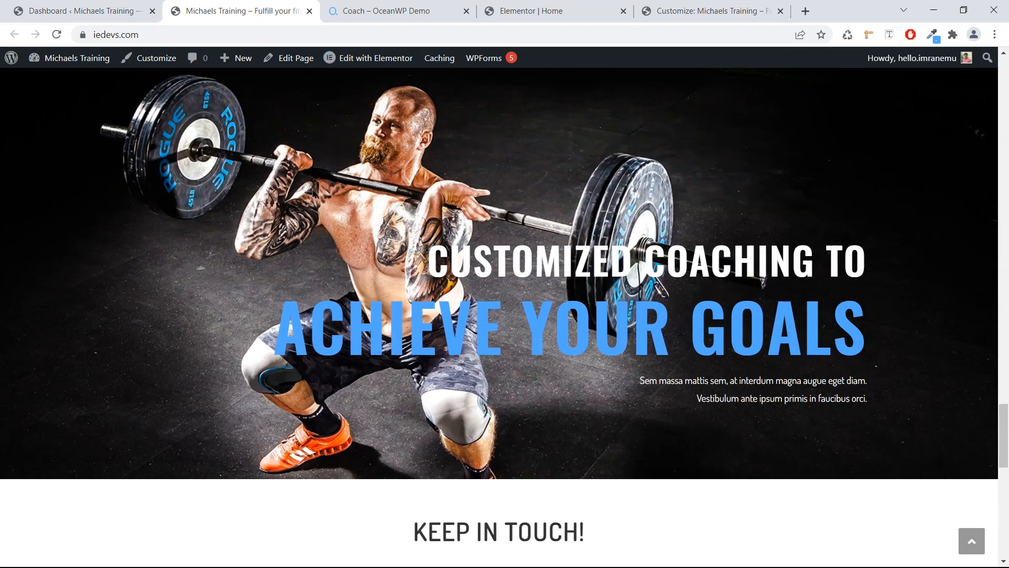
scroll(312, 190, up, 15)
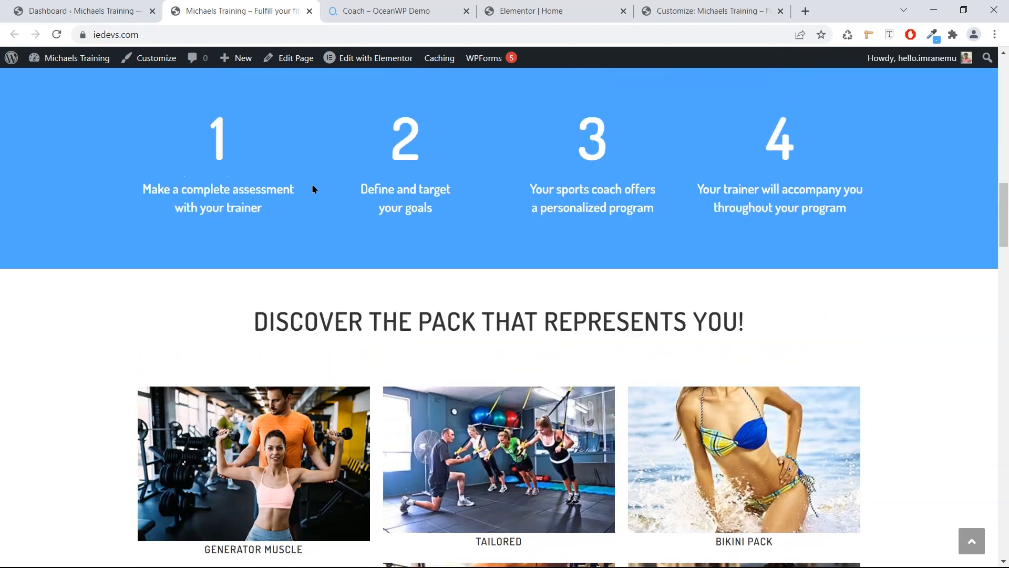
scroll(312, 189, up, 8)
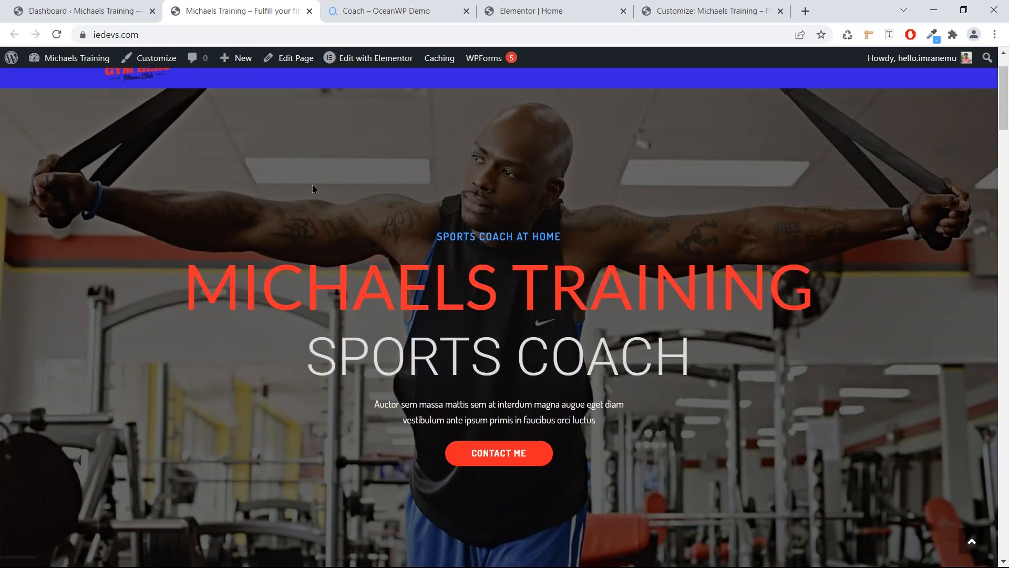